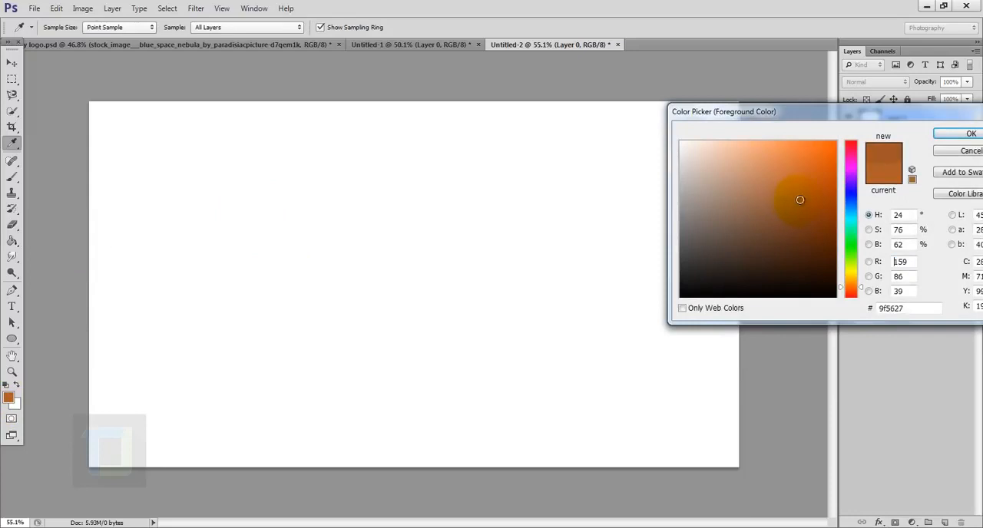
- Confirm the orange-brown foreground colour and fill the white background layer with it
left_click(969, 132)
key("g")
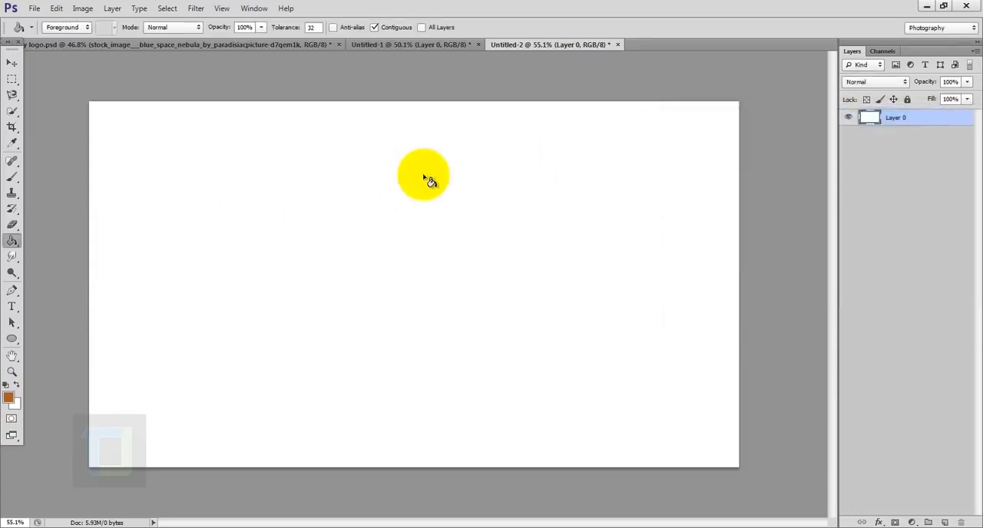
left_click(409, 263)
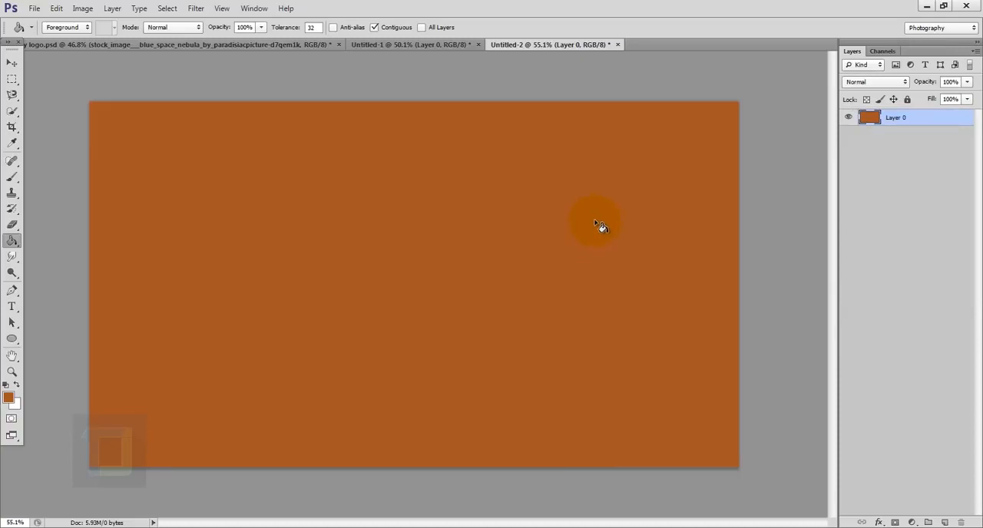
- Draw an ellipse shape as a perfect circle about 764 px wide near the canvas middle and set its fill to white
left_click(12, 339)
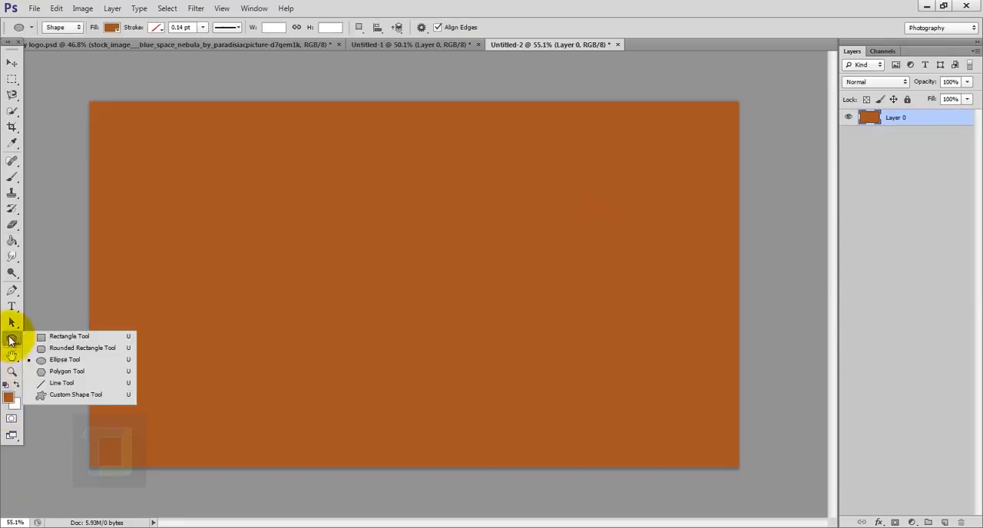
left_click(55, 361)
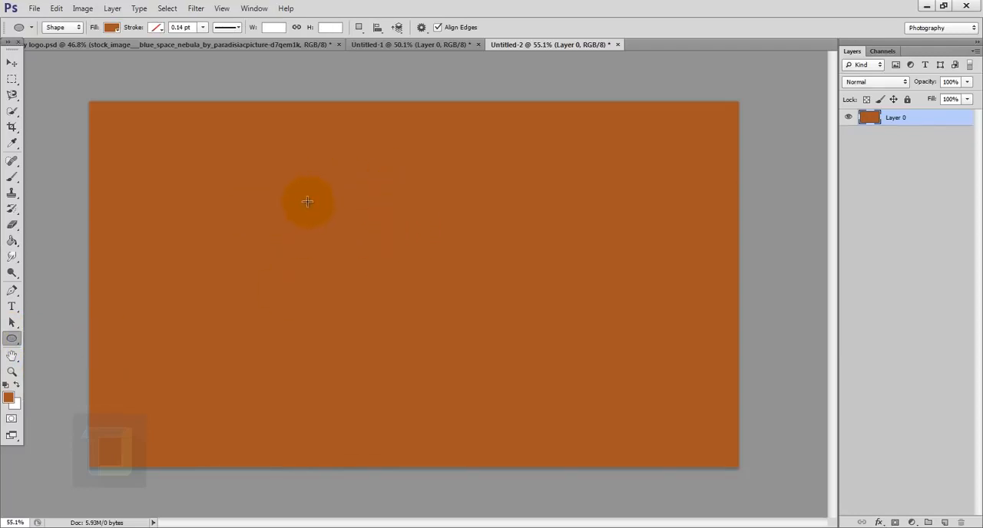
left_click_drag(275, 177, 644, 437)
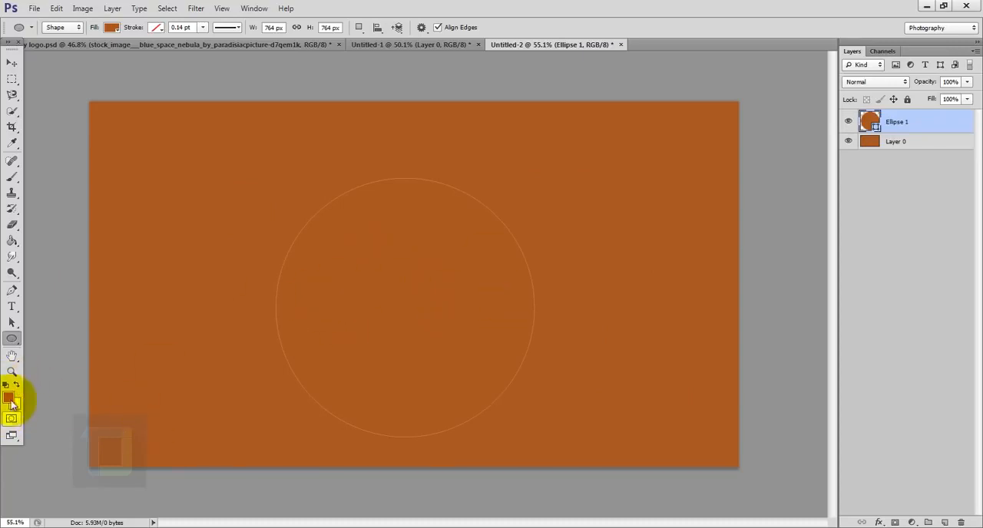
left_click(111, 28)
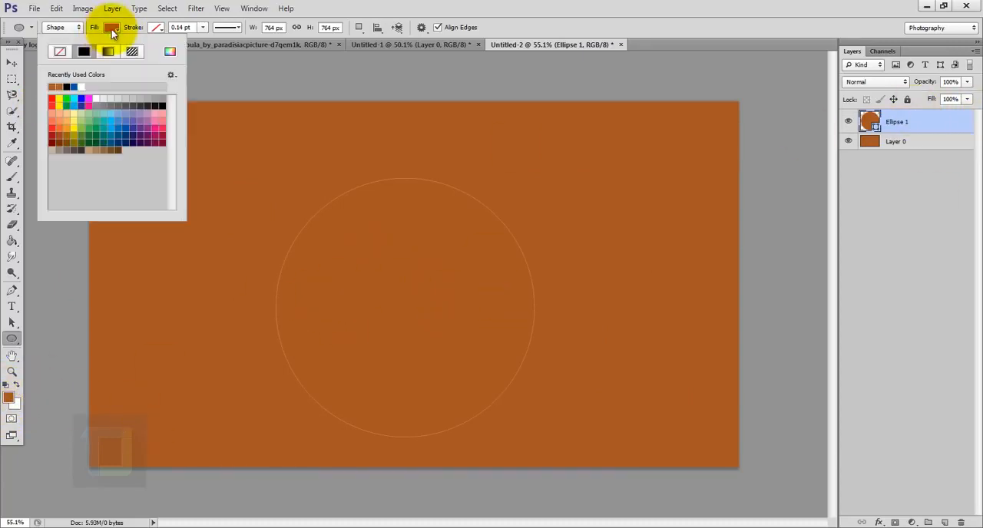
left_click(87, 86)
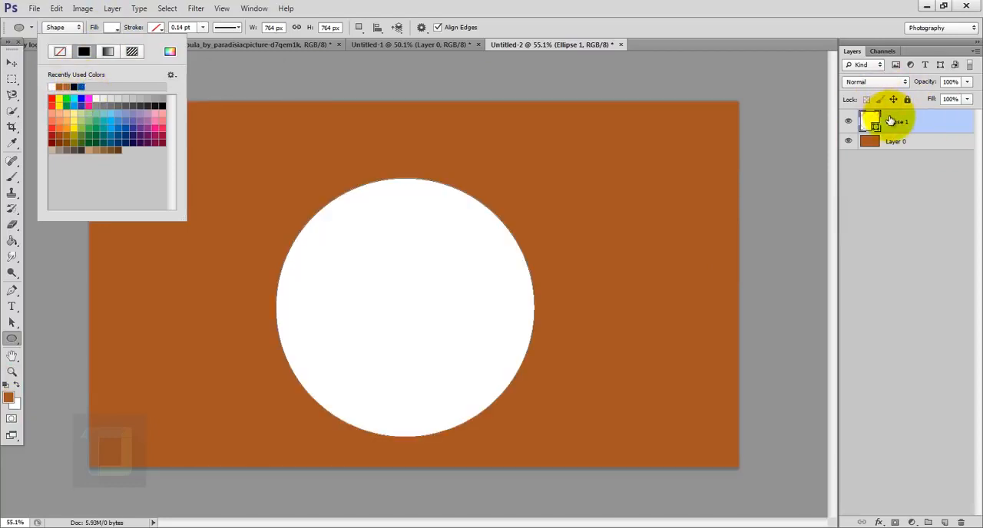
left_click(889, 122)
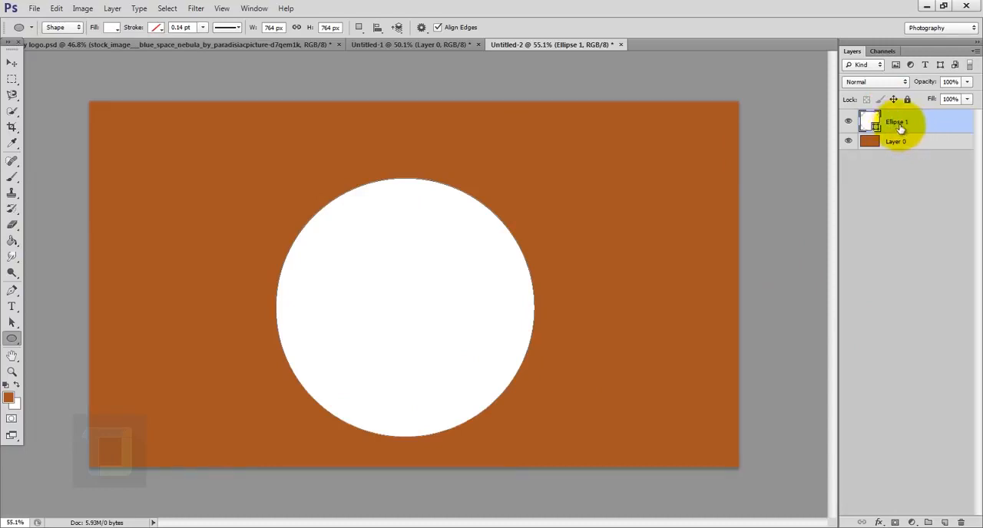
- Centre the white circle vertically and horizontally on the whole canvas, clearing the selection when done
left_click(849, 122)
left_click(850, 122)
key("ctrl+a")
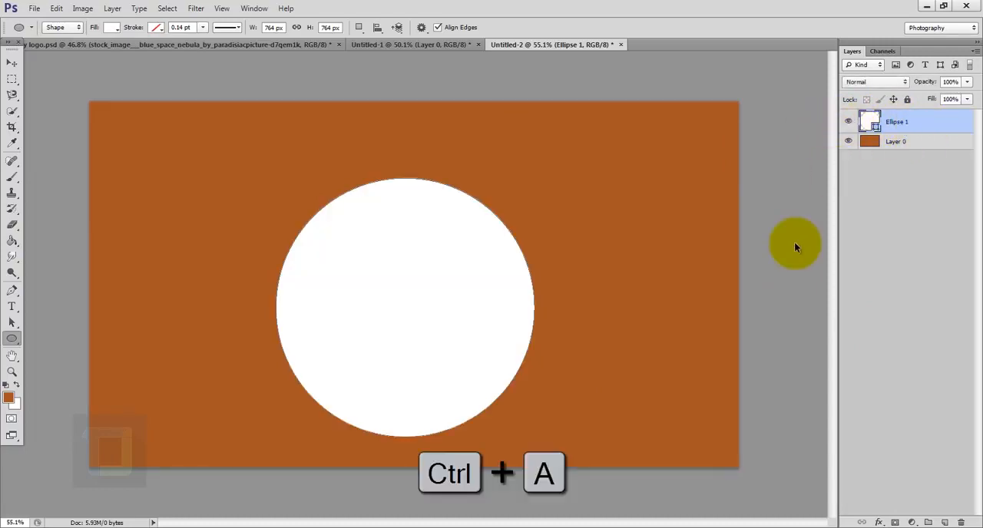
left_click(13, 62)
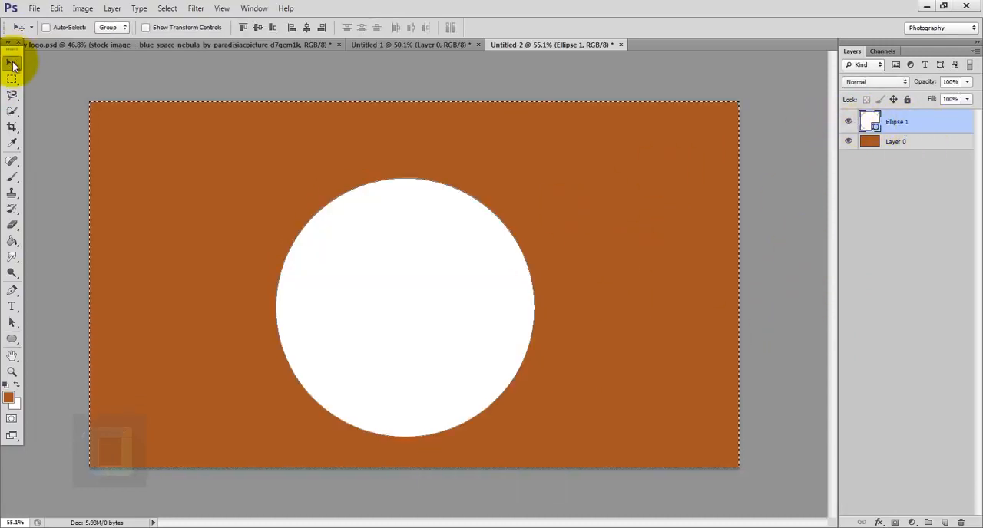
left_click(258, 28)
left_click(306, 29)
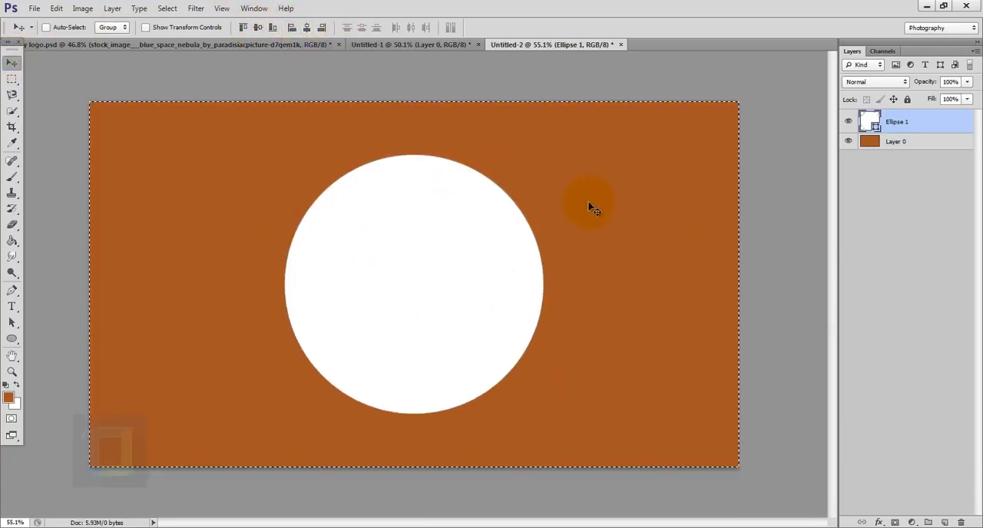
left_click(168, 9)
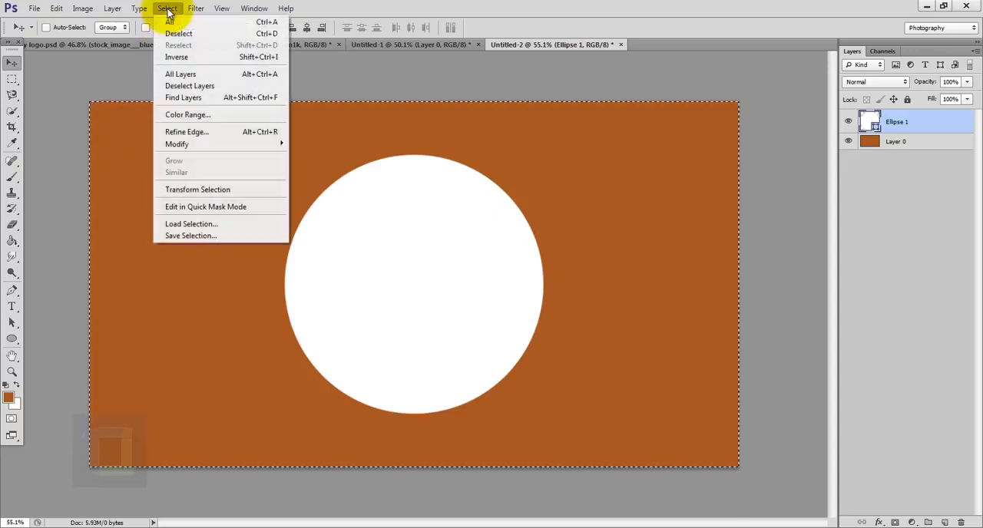
left_click(175, 33)
- Draw a second, smaller circle about 349 px wide and centre it on the canvas both vertically and horizontally
key("u")
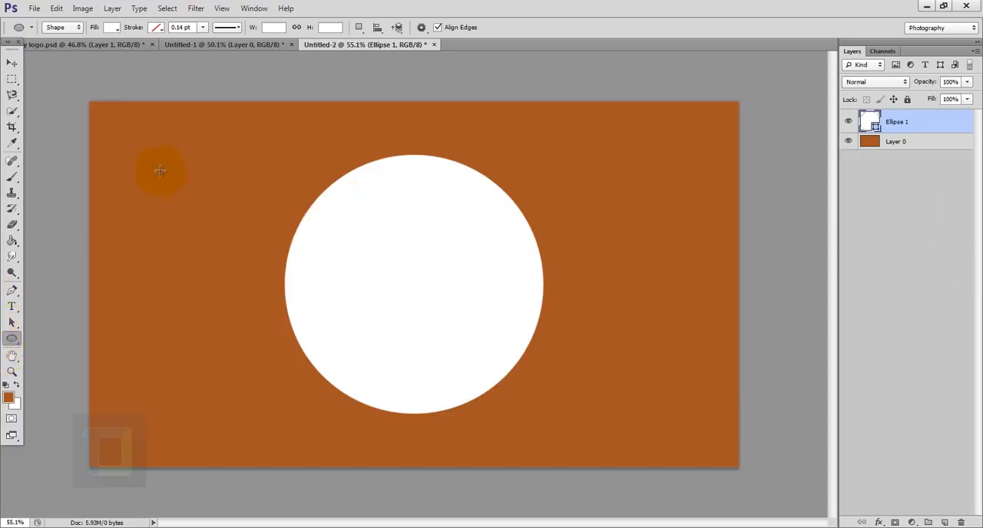
left_click_drag(135, 136, 255, 255)
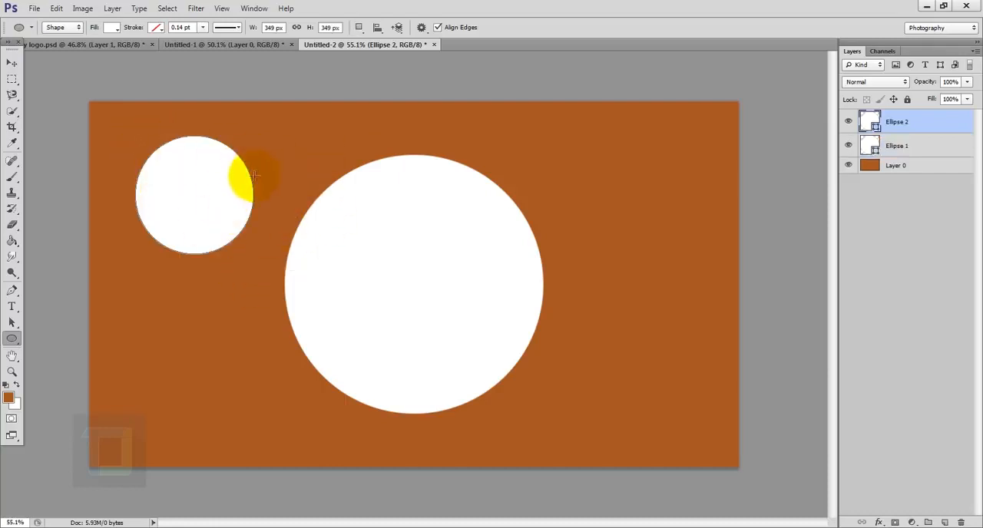
key("ctrl+a")
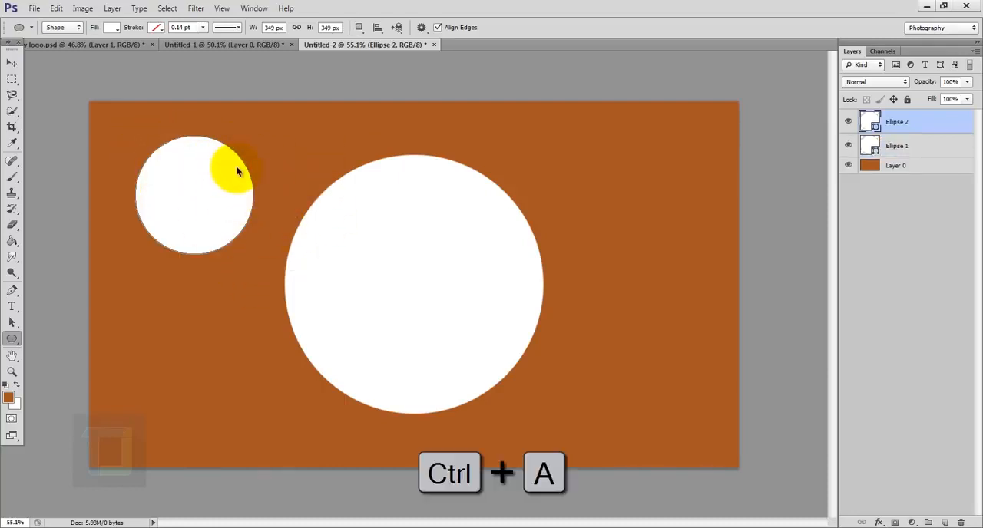
left_click(12, 63)
left_click(258, 29)
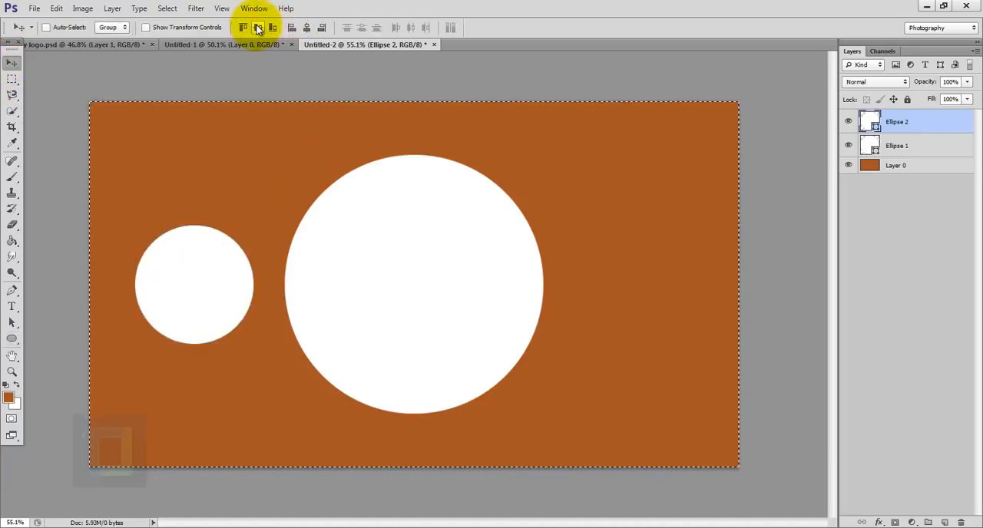
left_click(307, 28)
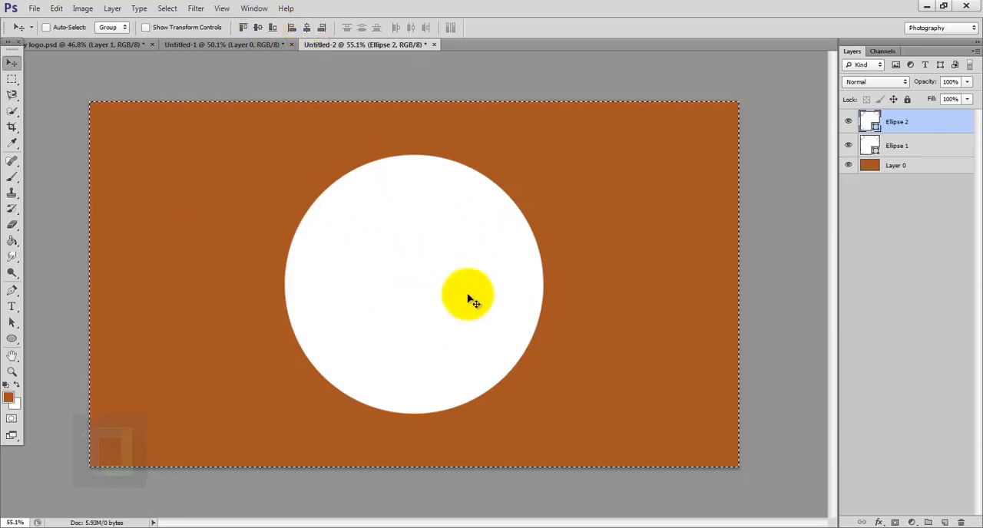
left_click(167, 9)
left_click(178, 34)
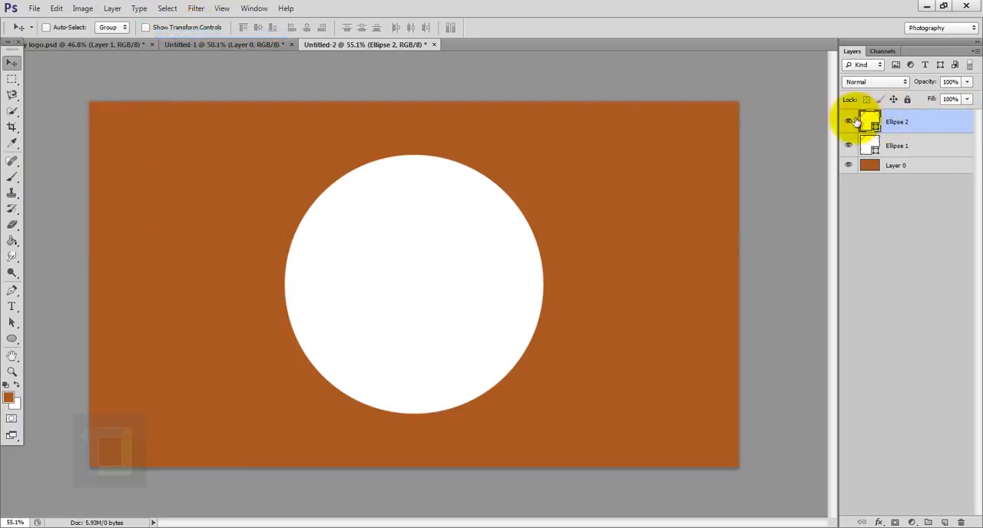
- Change the smaller circle's fill to teal so that it stands out from the white circle
left_click(851, 121)
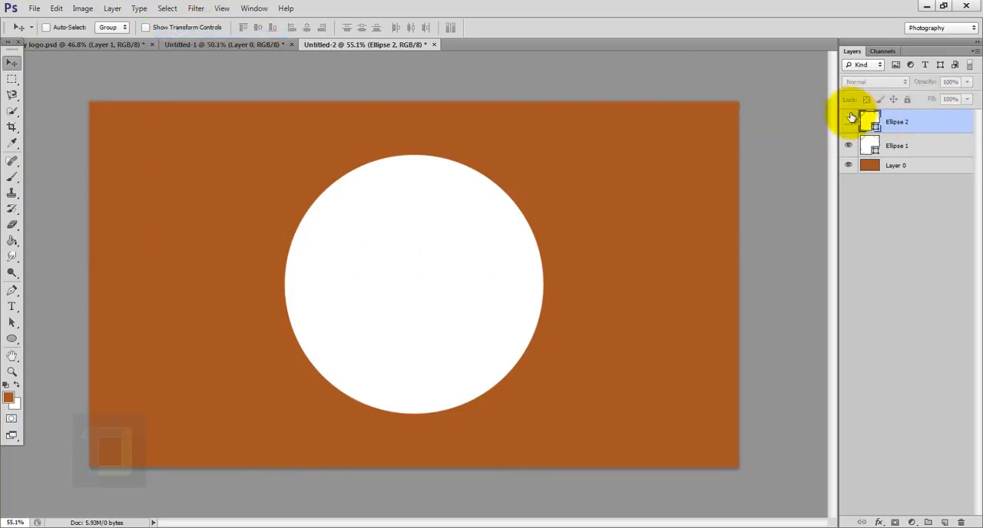
left_click(849, 120)
left_click(11, 339)
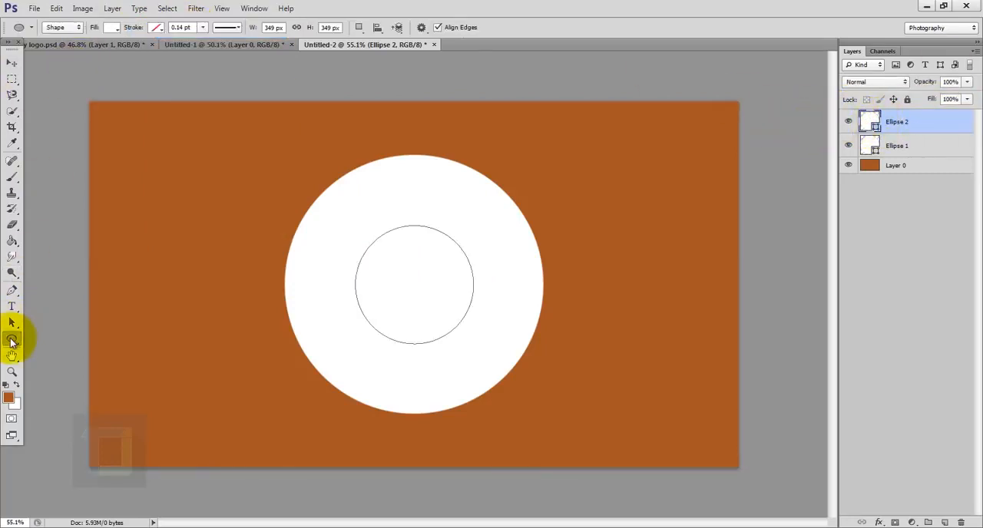
left_click(111, 27)
left_click(112, 123)
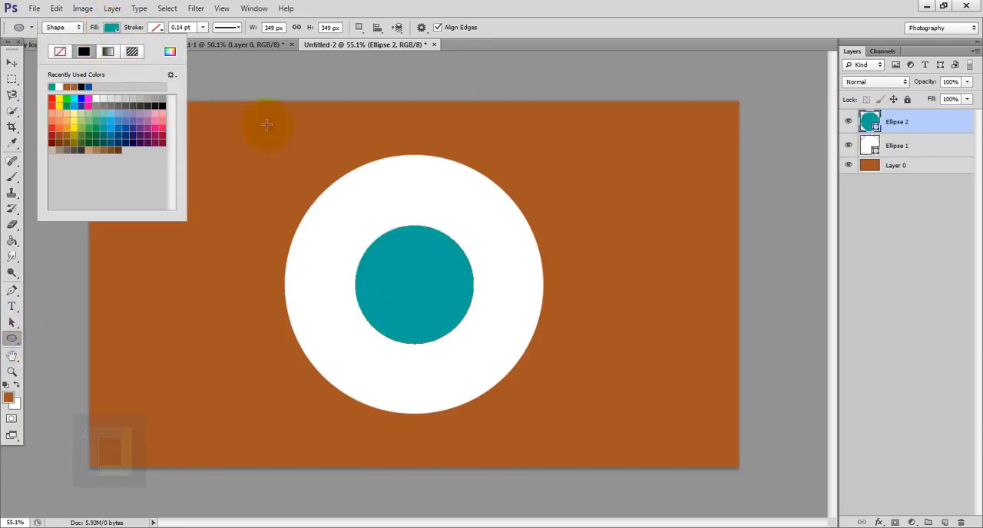
left_click(937, 125)
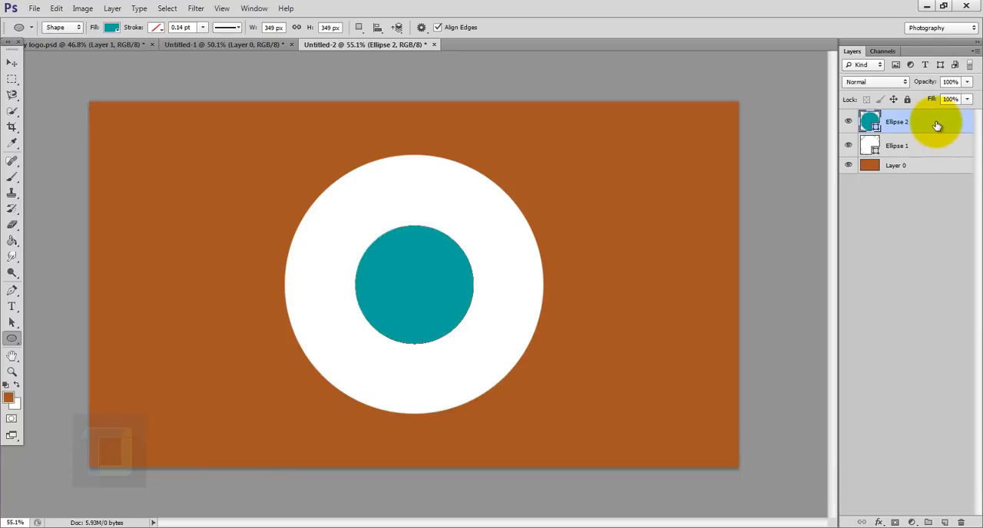
- Scale the teal circle proportionally from its centre to about 211%, leaving a thin white rim around it
key("ctrl+t")
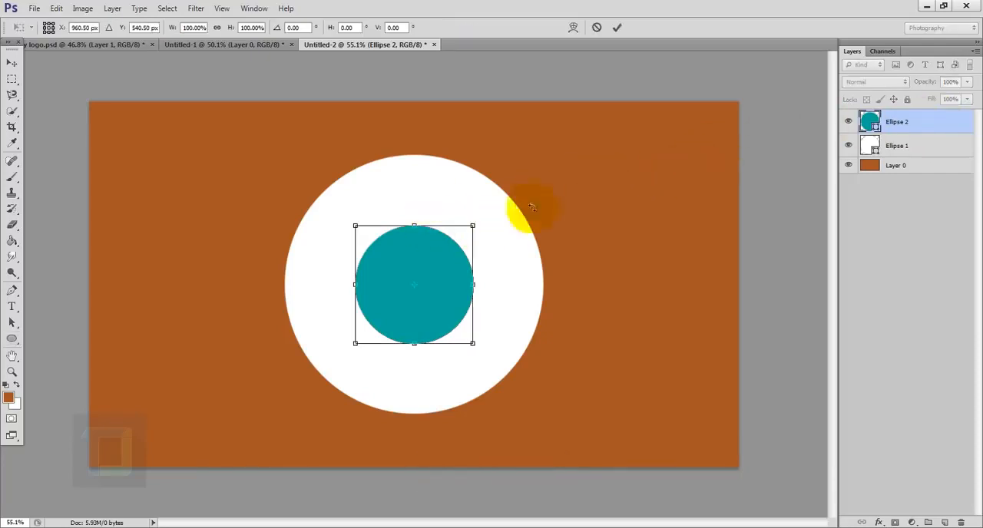
key("alt+shift")
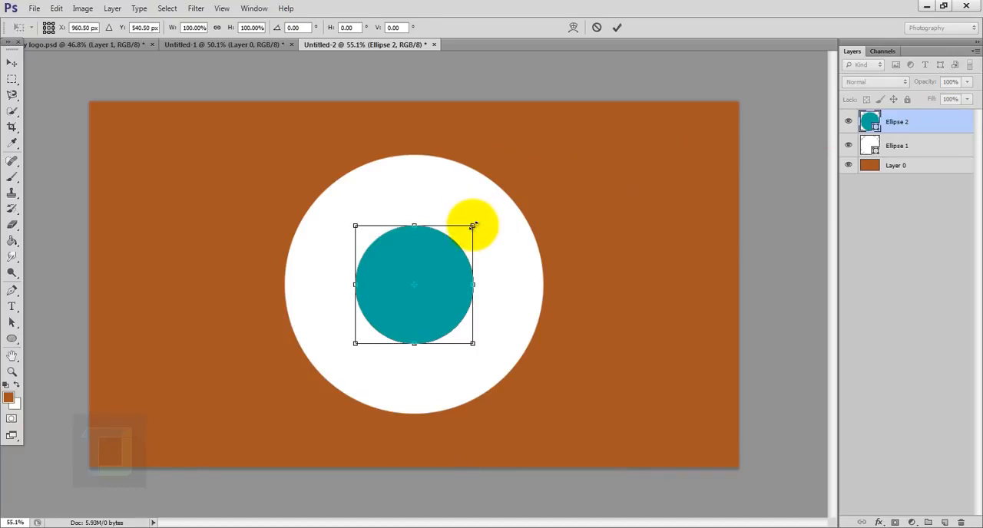
left_click_drag(472, 226, 573, 192)
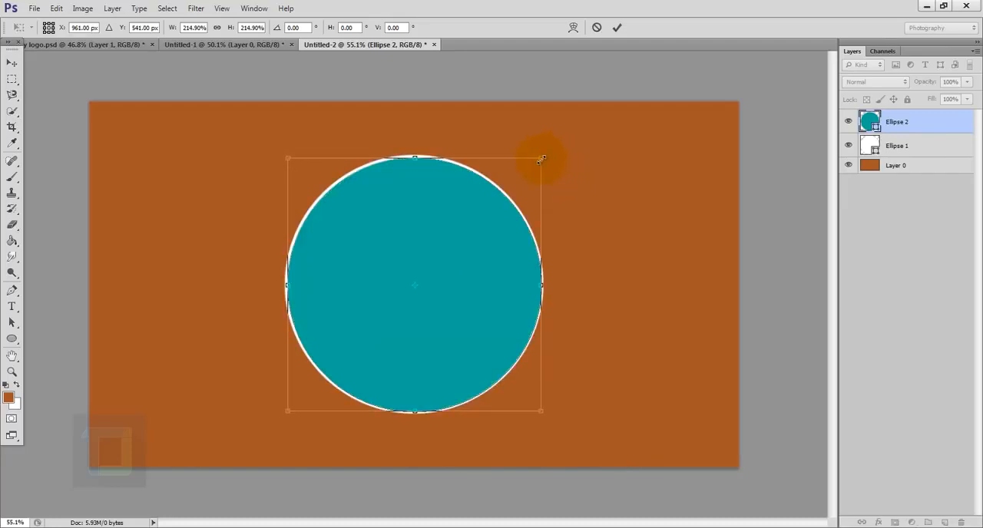
left_click_drag(540, 159, 539, 161)
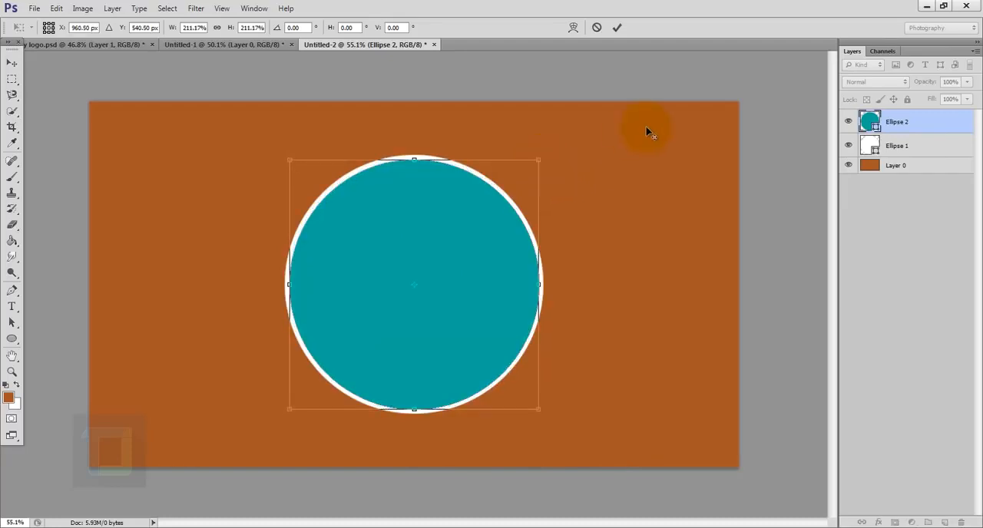
left_click(619, 28)
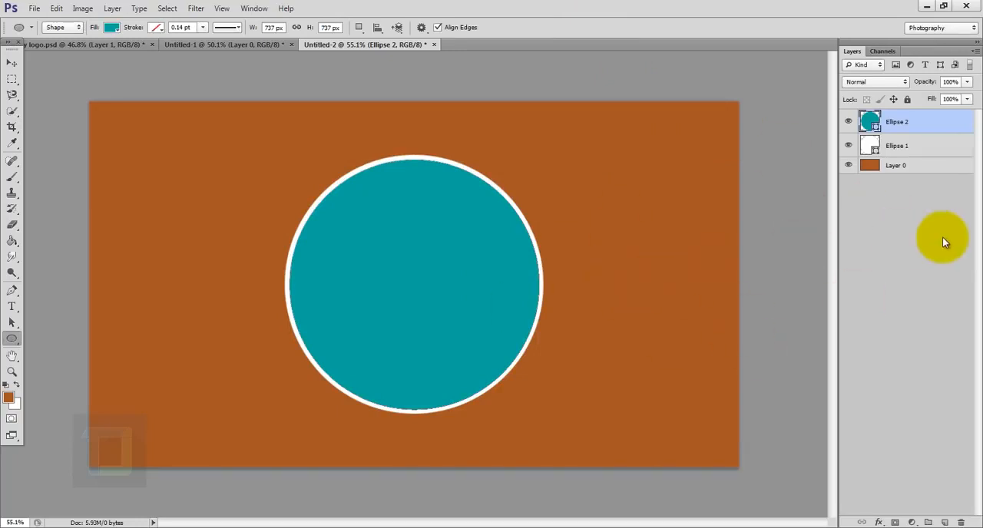
- Combine the two circle shapes with Subtract Front Shape to form a thin ring
left_click(916, 147, "ctrl")
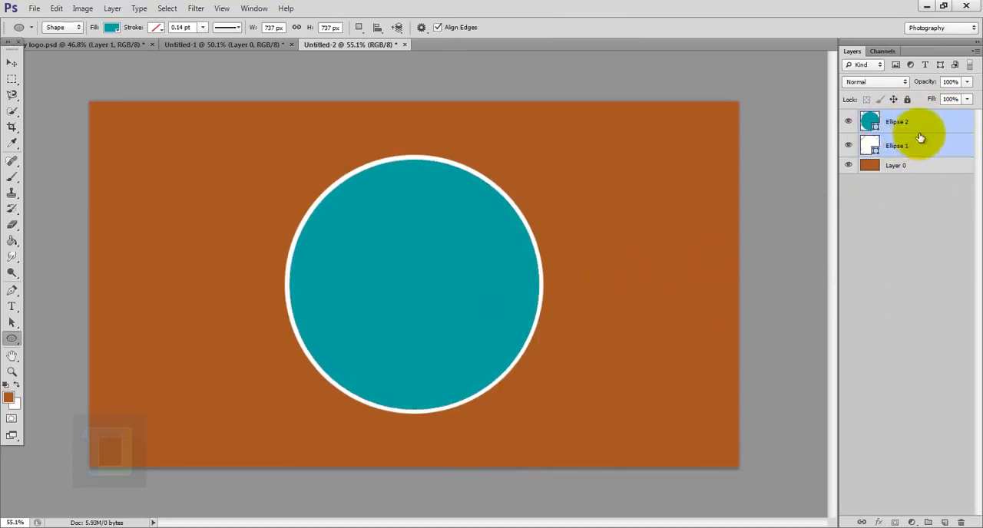
left_click(113, 8)
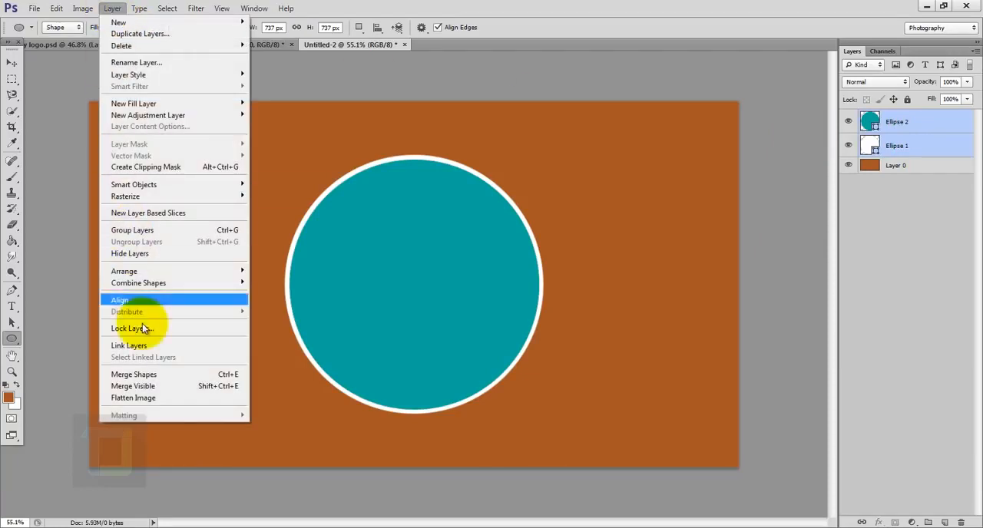
mouse_move(193, 284)
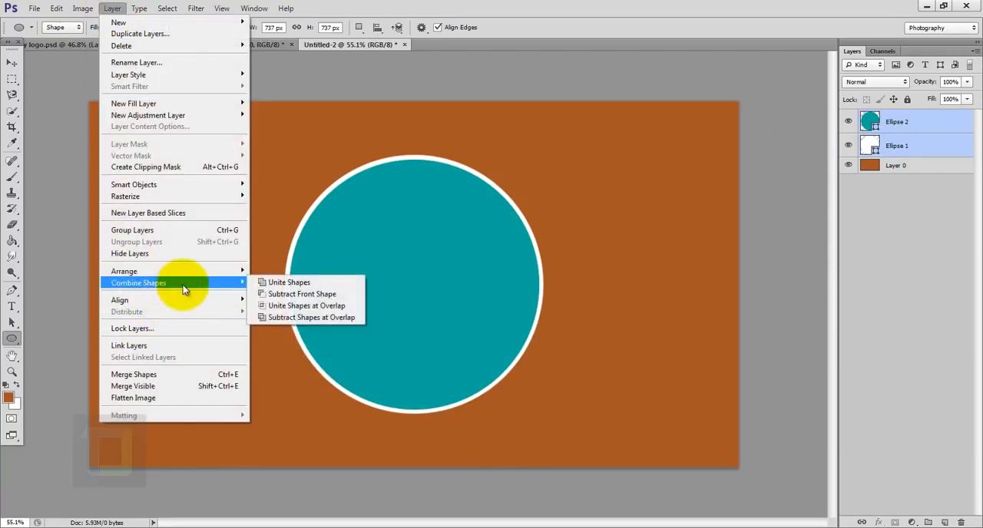
left_click(312, 295)
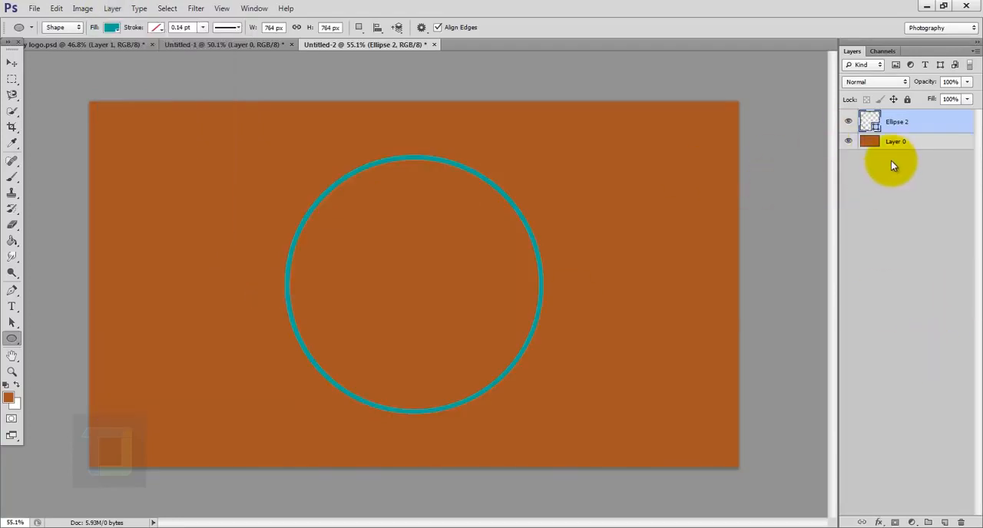
- Duplicate the ring and scale the copy down proportionally about its centre to about 671 px wide, inside the original
key("ctrl+j")
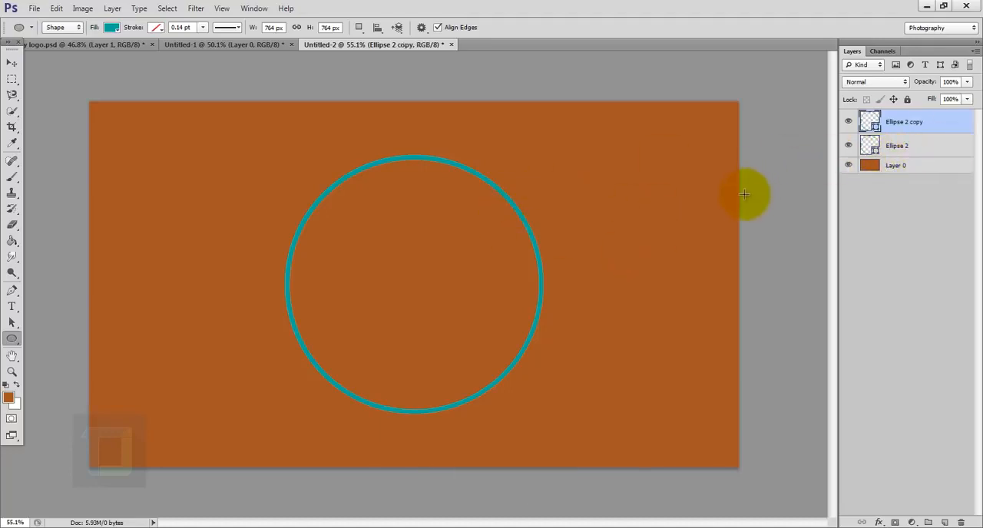
key("ctrl+t")
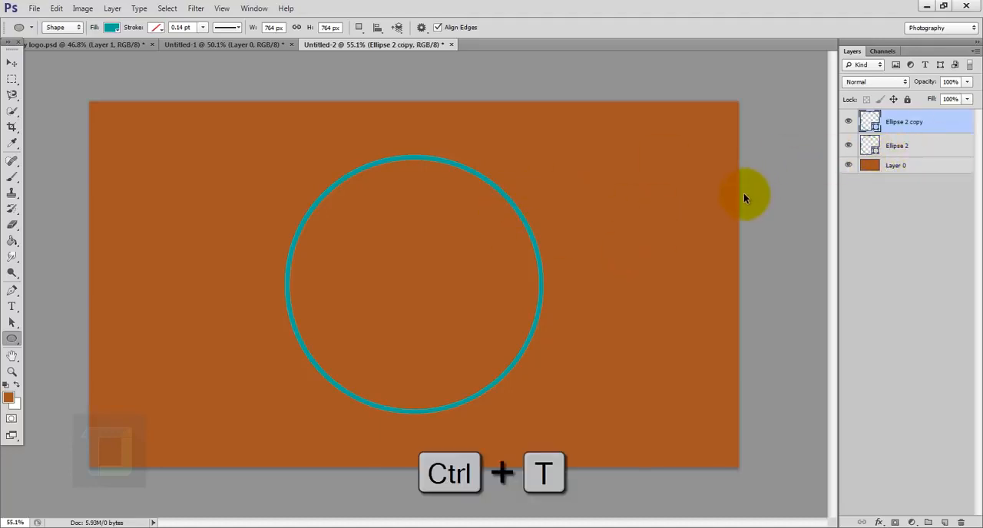
key("alt+shift")
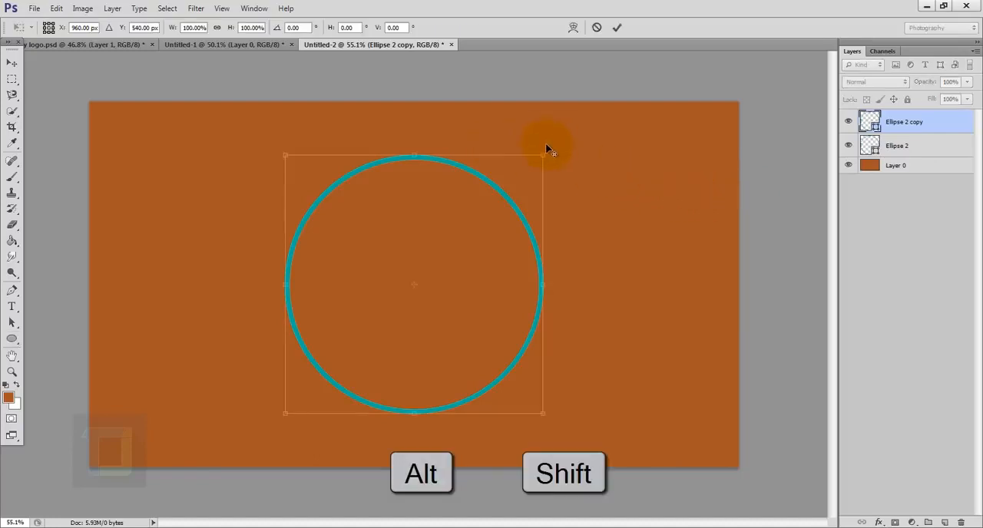
left_click_drag(541, 158, 527, 171)
left_click(617, 29)
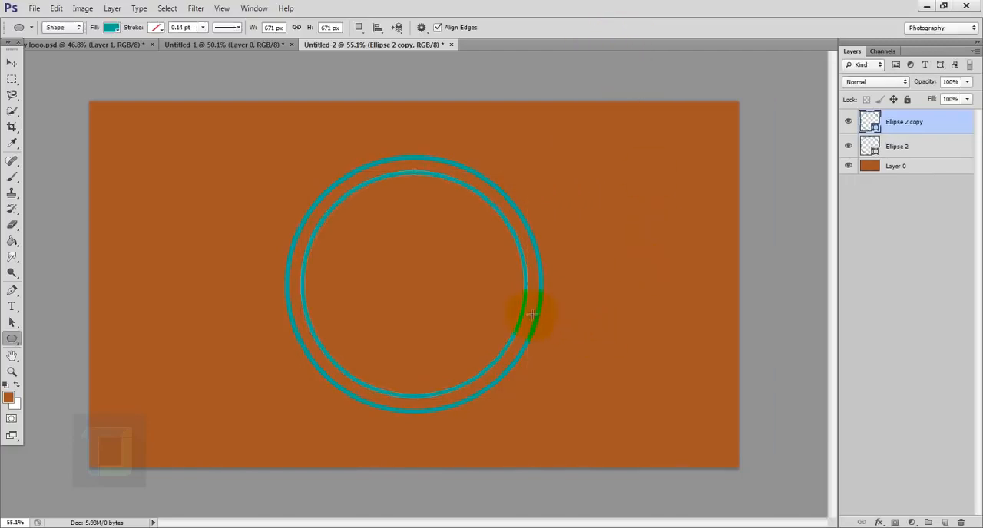
- Select the inner circle path of the smaller ring and scale it proportionally about its centre to about 85%, thickening the ring
scroll(532, 313, "up", 4)
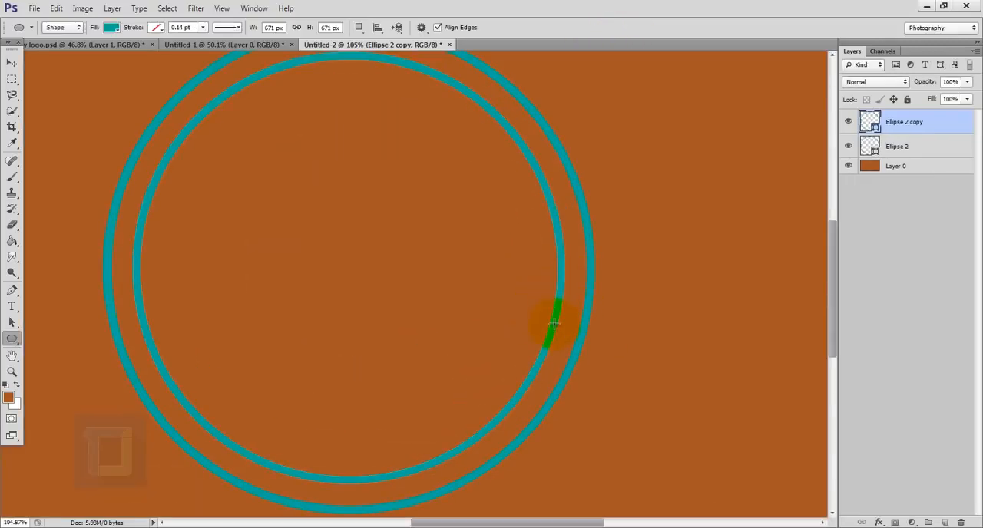
left_click(11, 324)
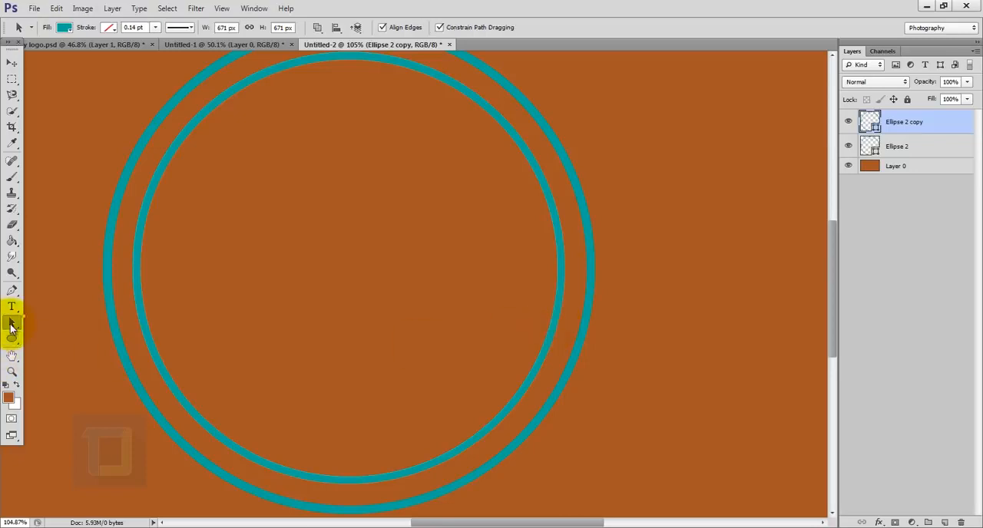
left_click(75, 322)
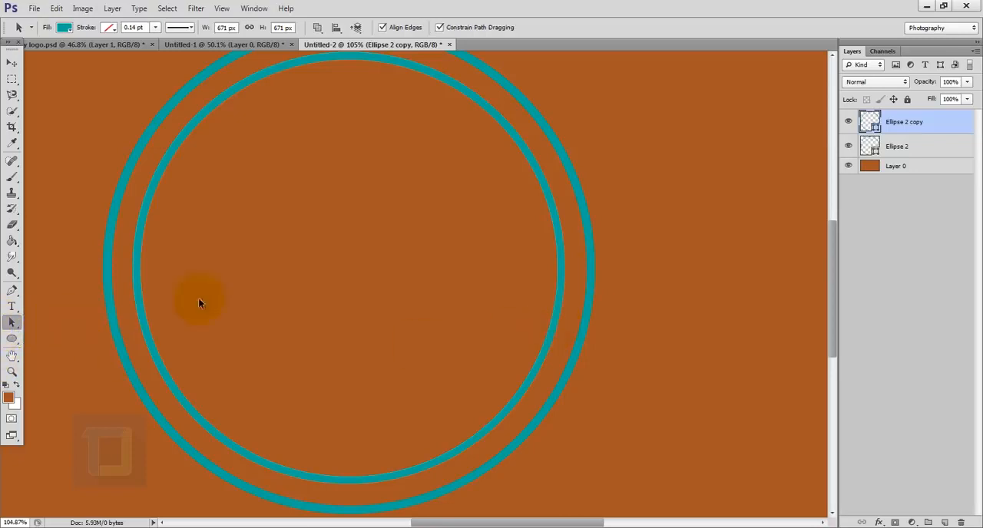
scroll(649, 341, "up", 5)
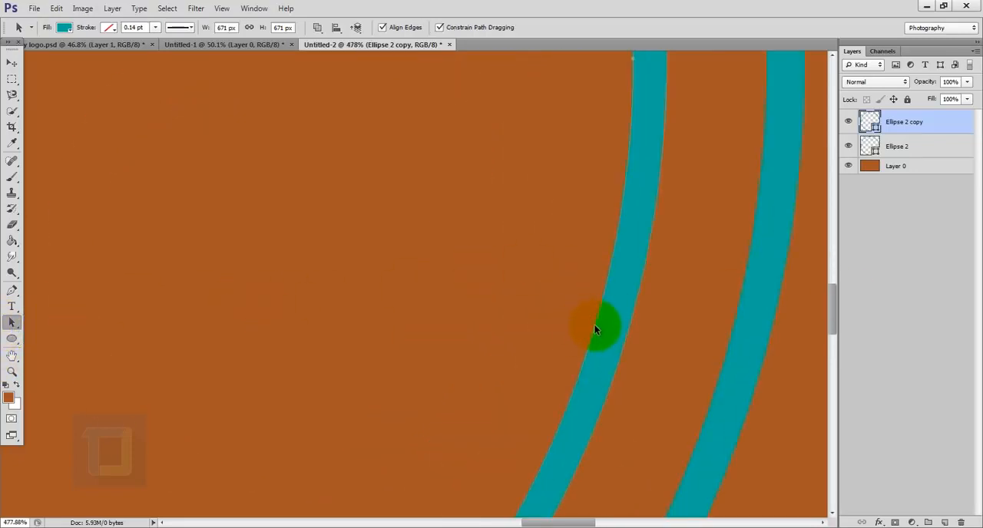
scroll(594, 328, "down", 5)
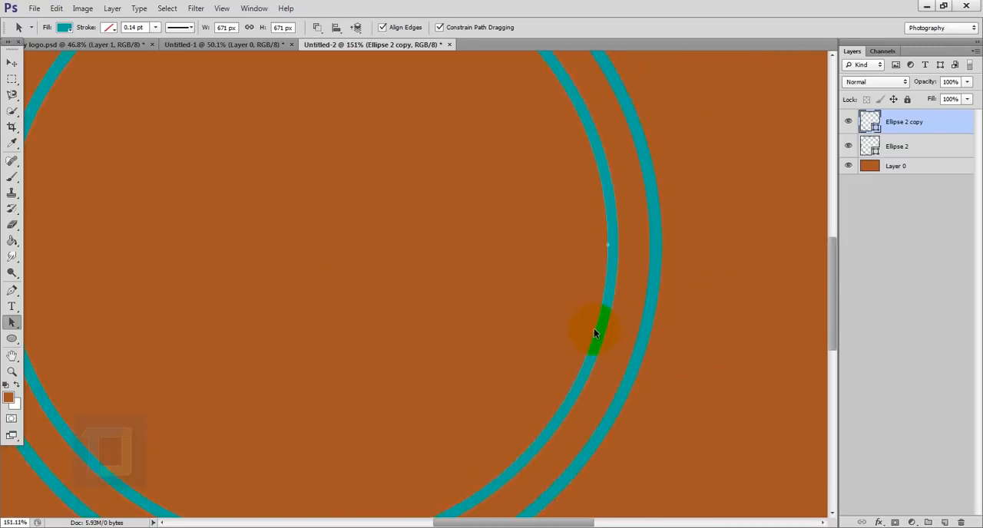
scroll(607, 272, "up", 4)
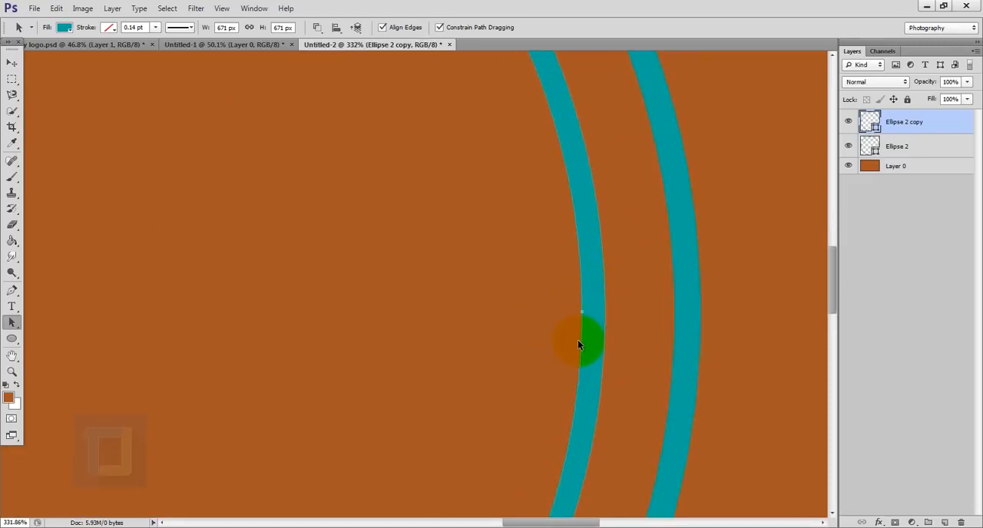
scroll(580, 348, "down", 5)
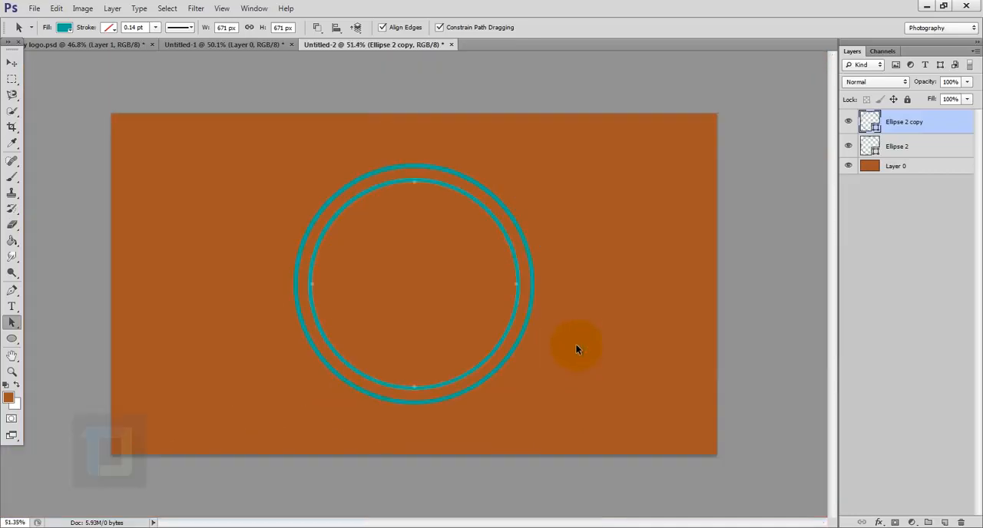
key("ctrl+t")
scroll(501, 224, "up", 1)
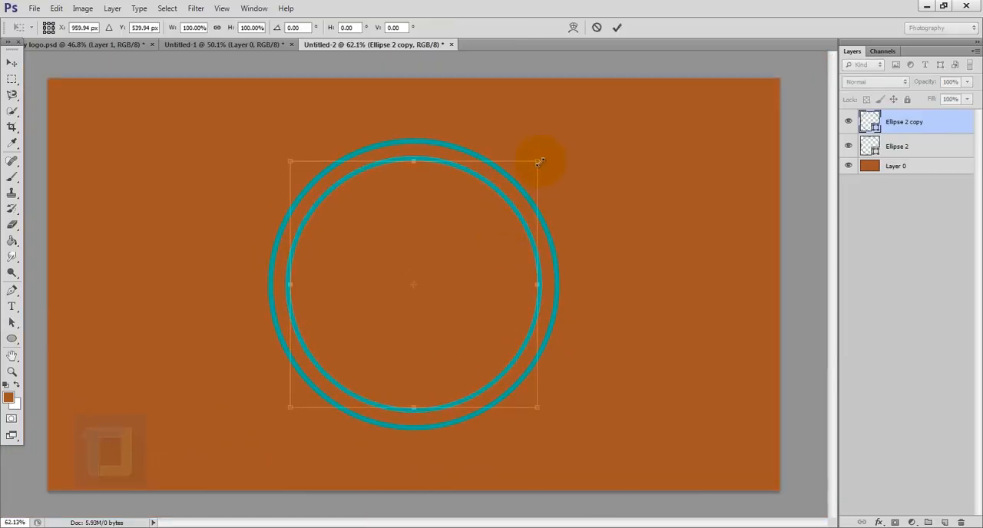
key("alt+shift")
left_click_drag(538, 162, 520, 180)
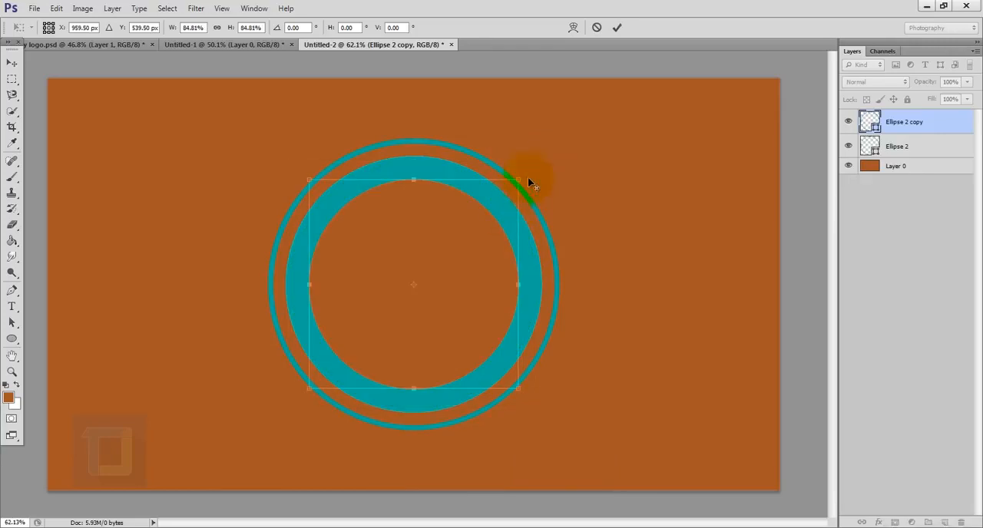
left_click(617, 27)
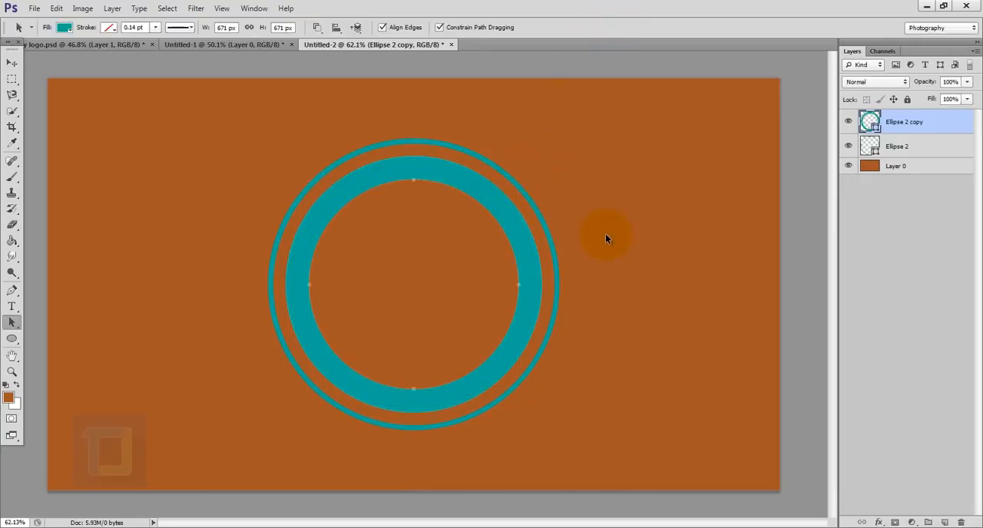
- Change the fill of both the thick ring and the thin outer ring to white (ffffff)
scroll(606, 304, "up", 7)
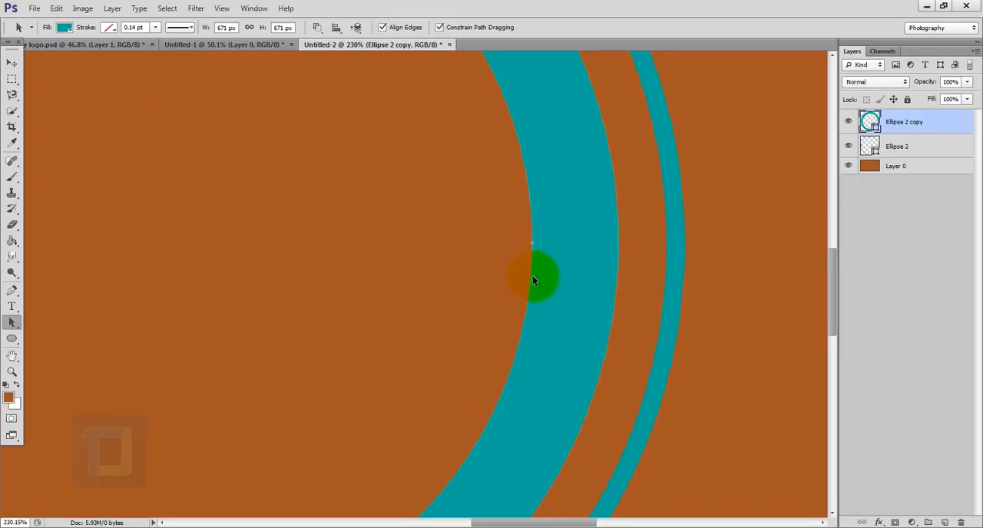
scroll(536, 279, "down", 7)
key("u")
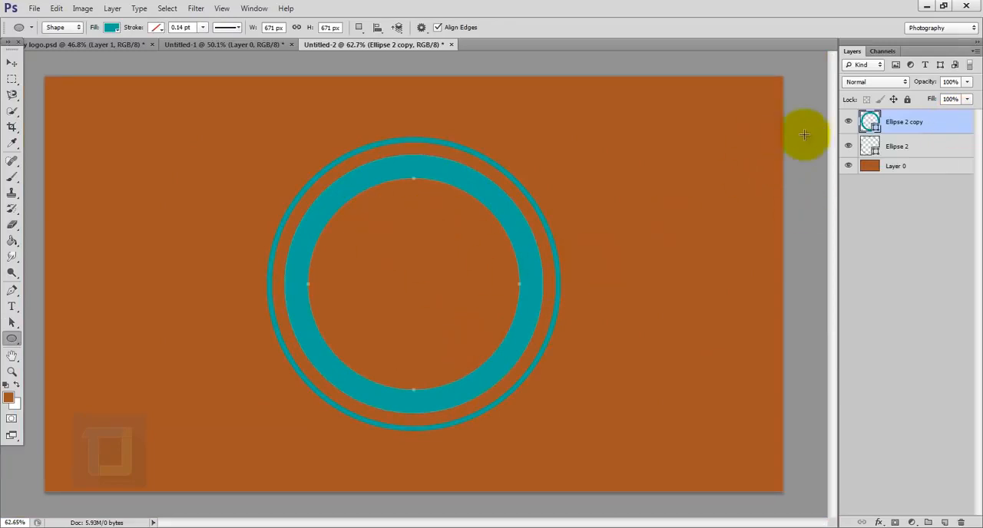
double_click(869, 123)
left_click_drag(698, 184, 597, 70)
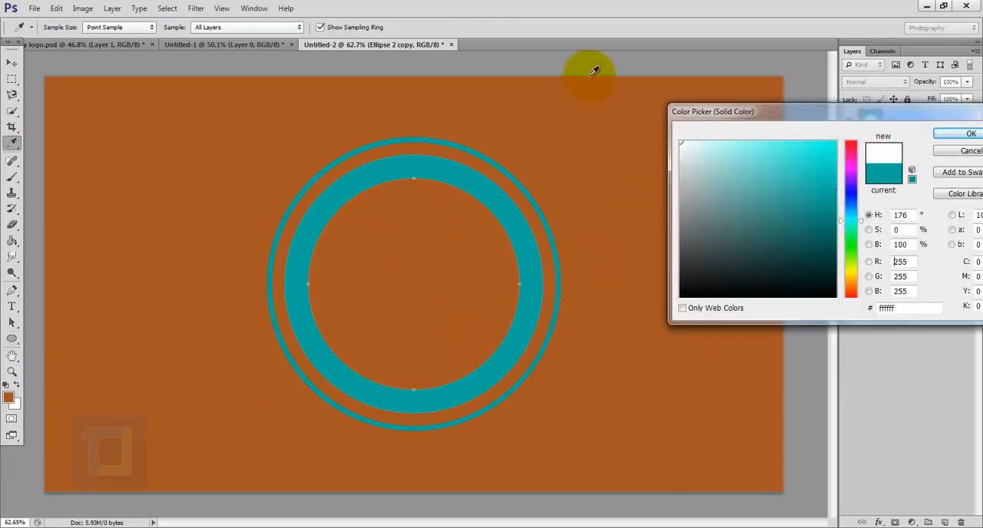
left_click(958, 137)
double_click(867, 148)
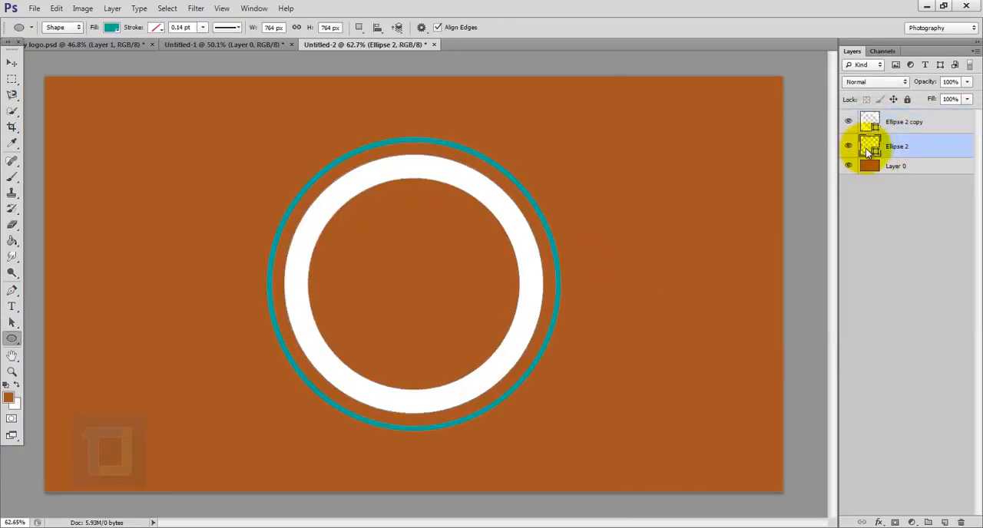
left_click(970, 135)
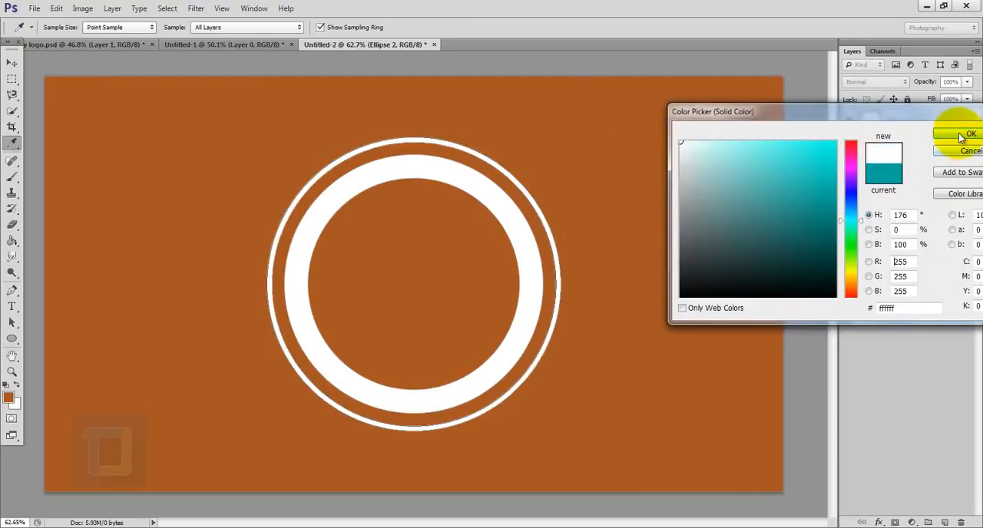
- Draw a circle about 414 px wide on a new layer inside the rings and fill it with white
left_click(947, 120)
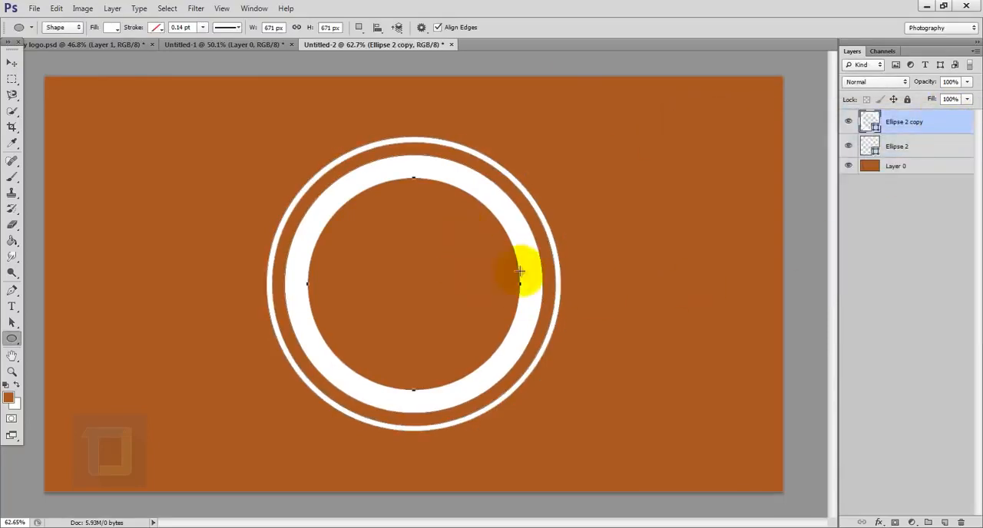
left_click(943, 522)
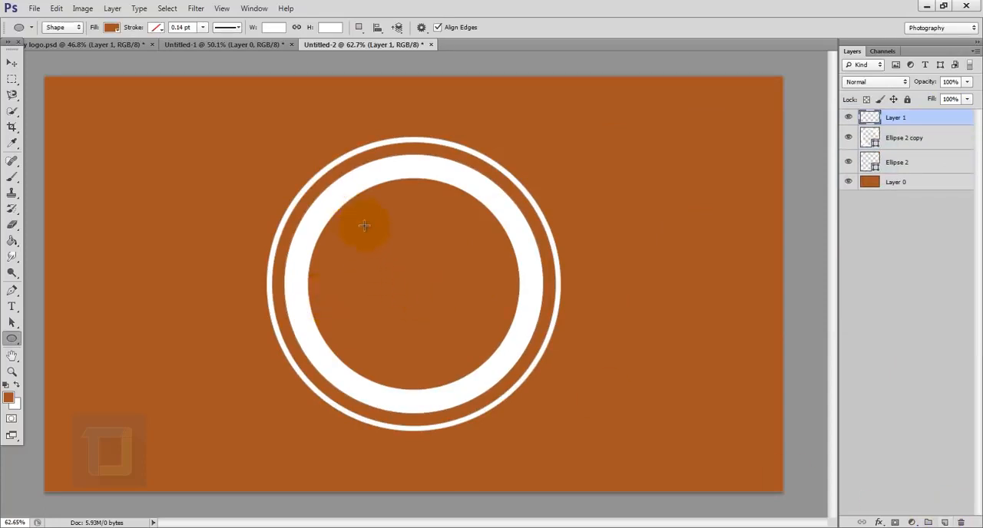
left_click_drag(364, 225, 522, 377)
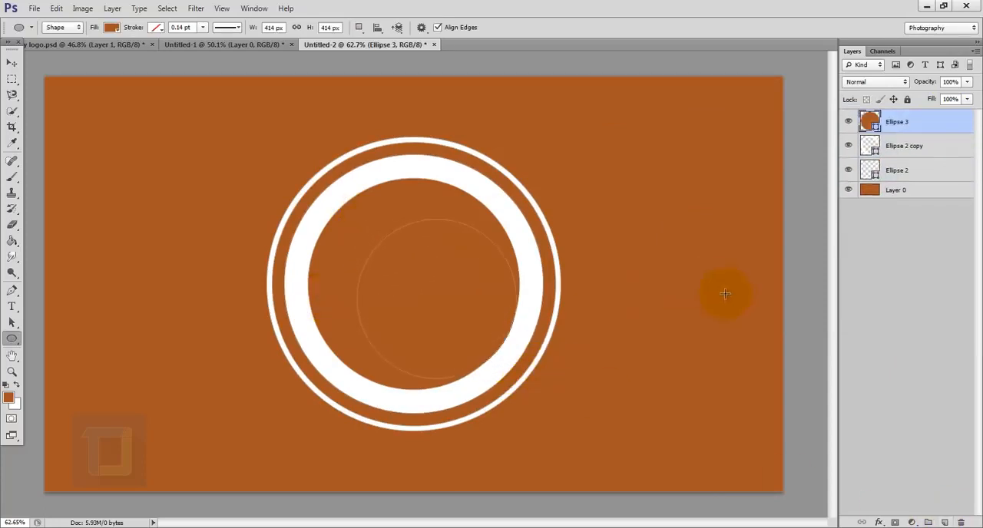
double_click(871, 118)
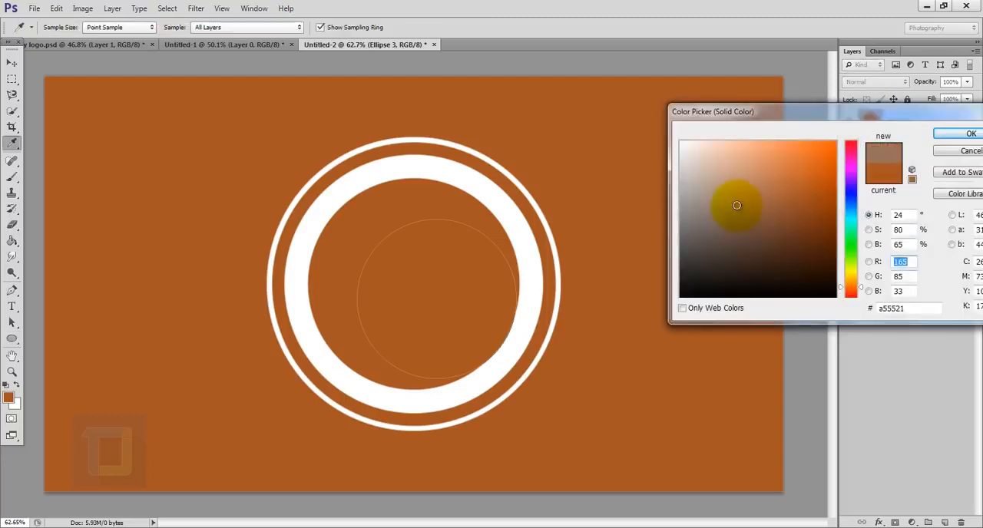
left_click(978, 112)
left_click(971, 134)
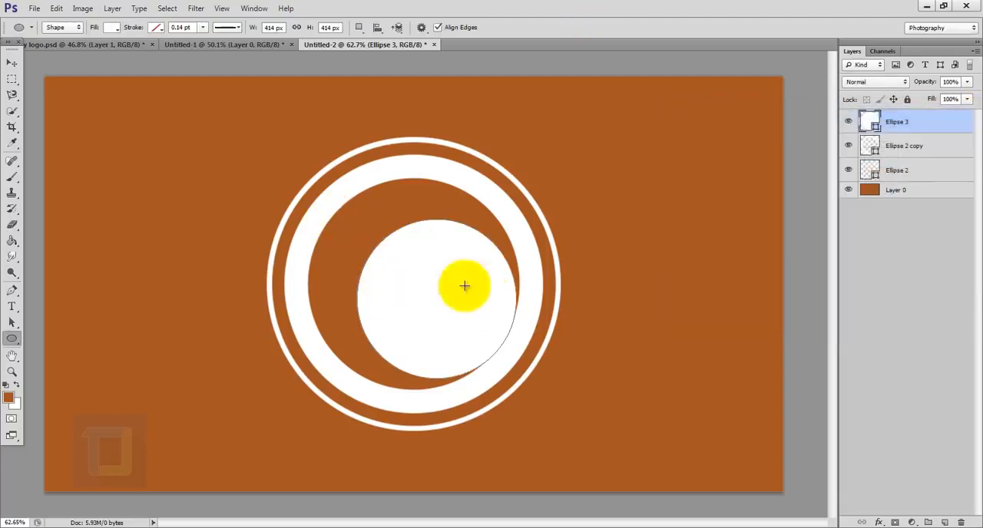
- Centre the white circle vertically and horizontally on the whole canvas, then clear the selection
key("ctrl+a")
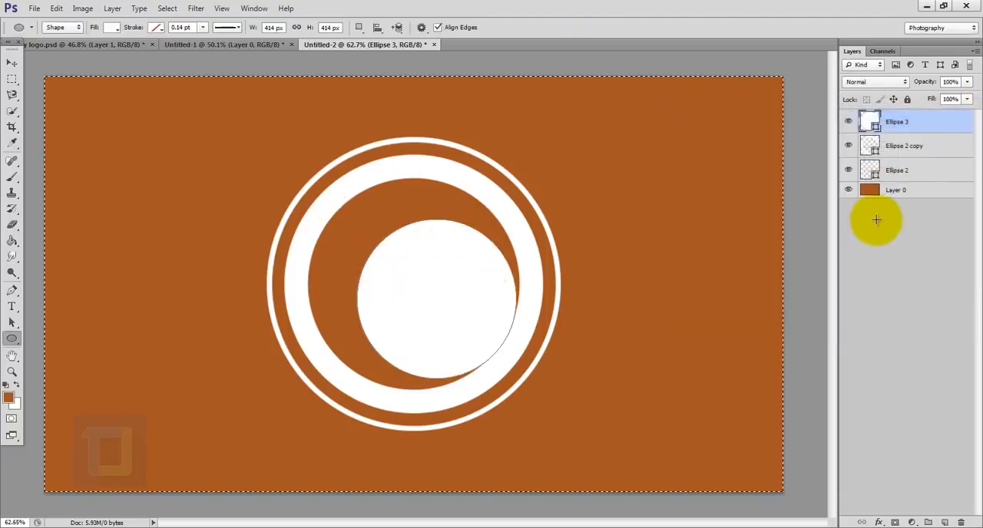
left_click(12, 62)
left_click(258, 28)
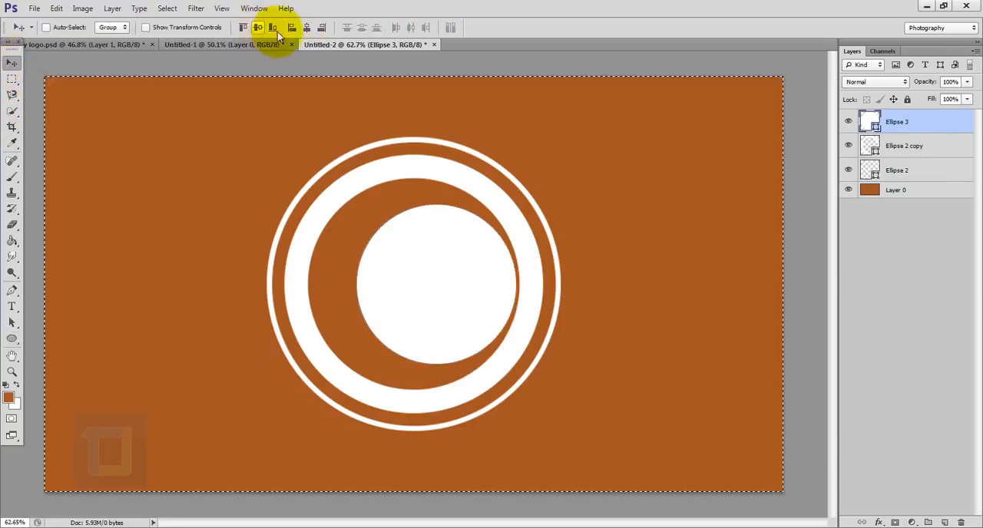
left_click(307, 28)
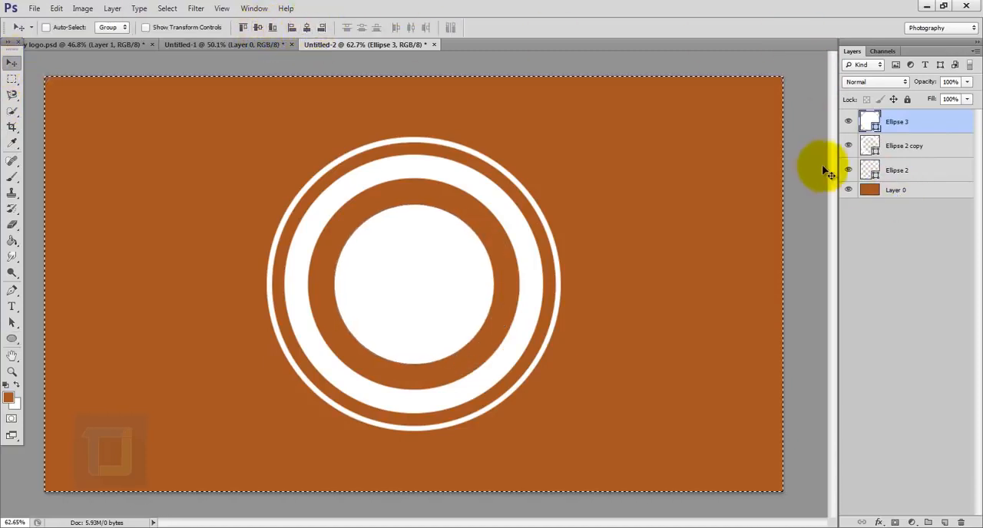
key("ctrl+d")
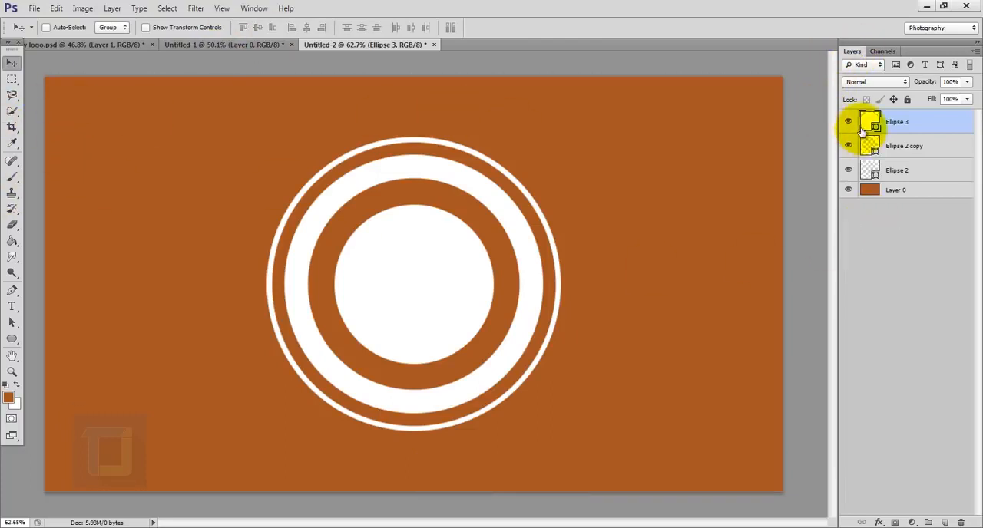
- Scale the white centre circle up proportionally about its centre to about 111%
key("ctrl+t")
left_click_drag(494, 205, 502, 197)
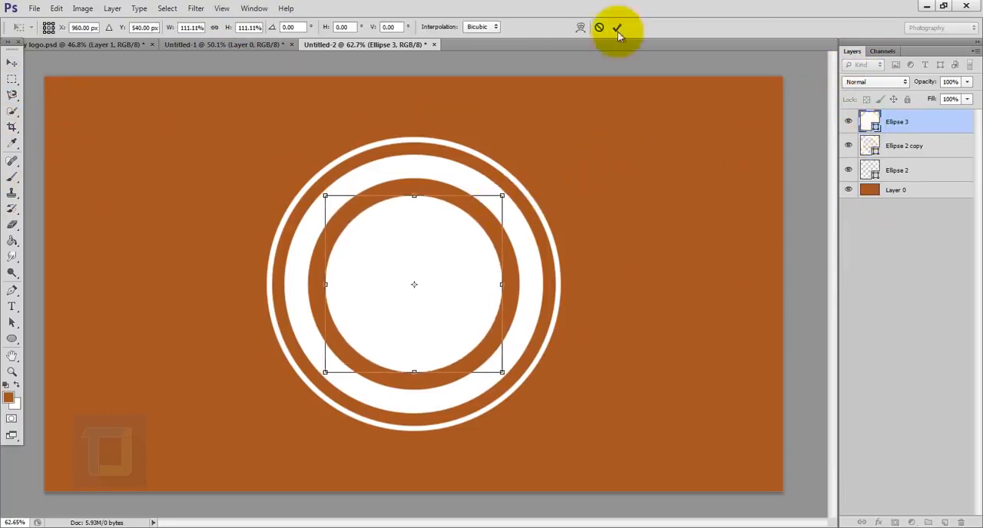
left_click(616, 28)
left_click(871, 145)
key("ctrl+t")
left_click(597, 29)
- Scale up the thick ring's outer path slightly and its inner path more, both about their centre, to make the ring larger and thinner
left_click(11, 322)
left_click(298, 269)
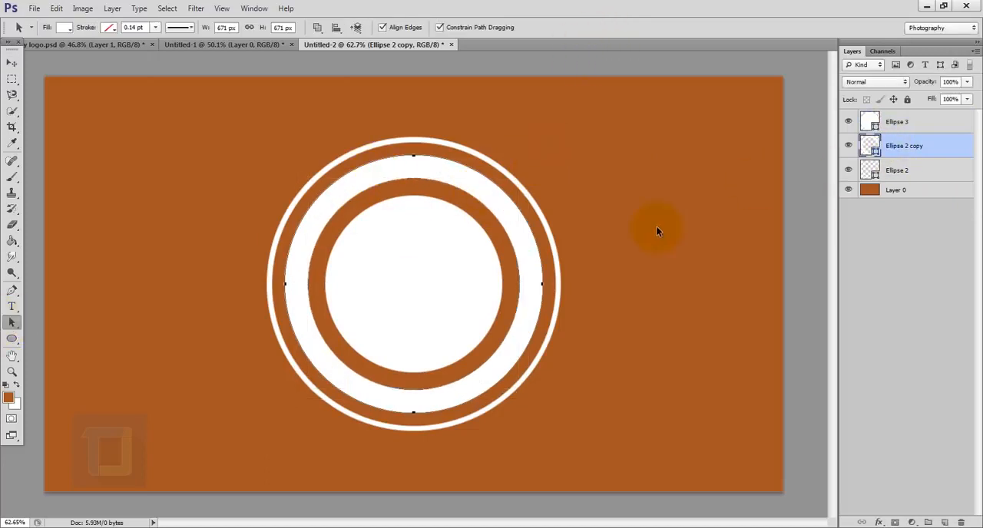
key("ctrl+t")
left_click_drag(544, 157, 549, 153)
key("ctrl+t")
left_click_drag(524, 175, 557, 144)
key("Return")
left_click(552, 253)
key("ctrl+t")
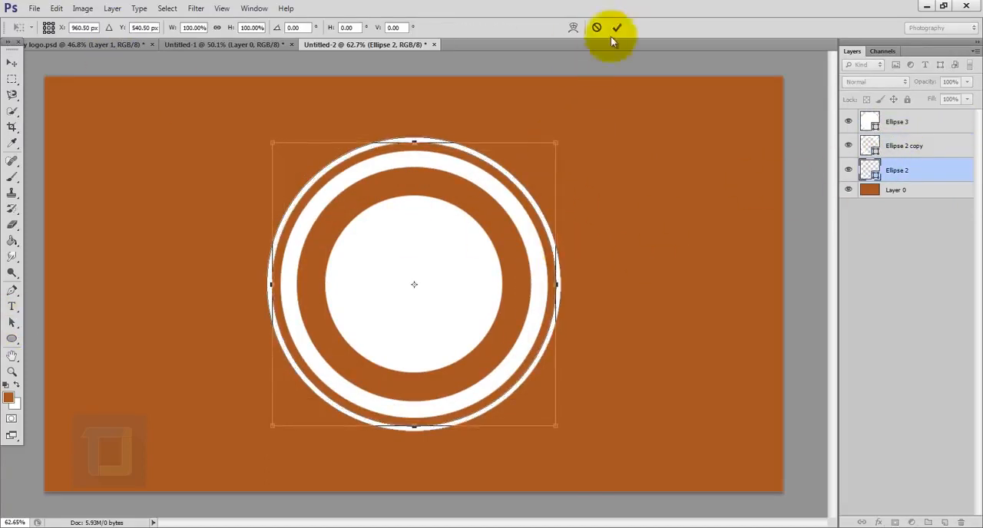
left_click(616, 26)
- Duplicate the white centre circle and change the copy's fill to dull red (a73939)
left_click(938, 125)
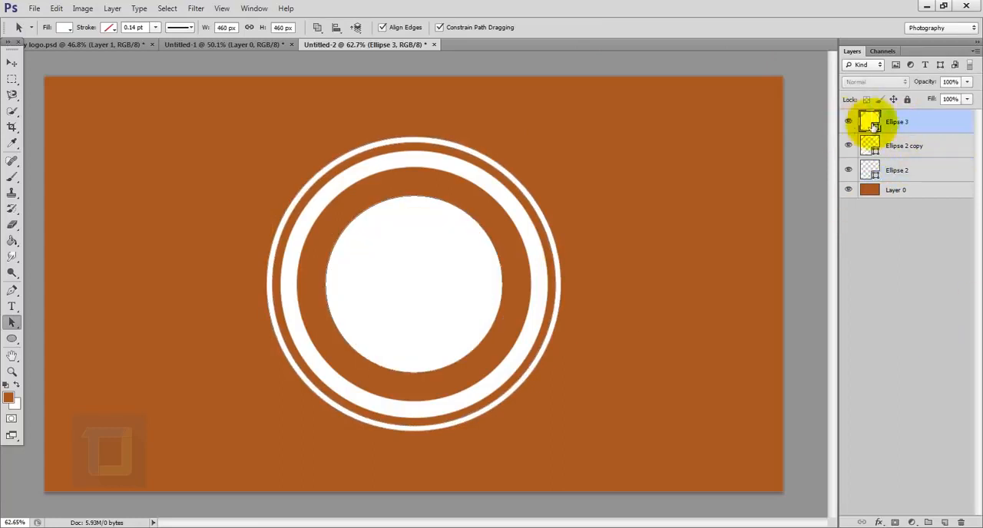
key("ctrl+j")
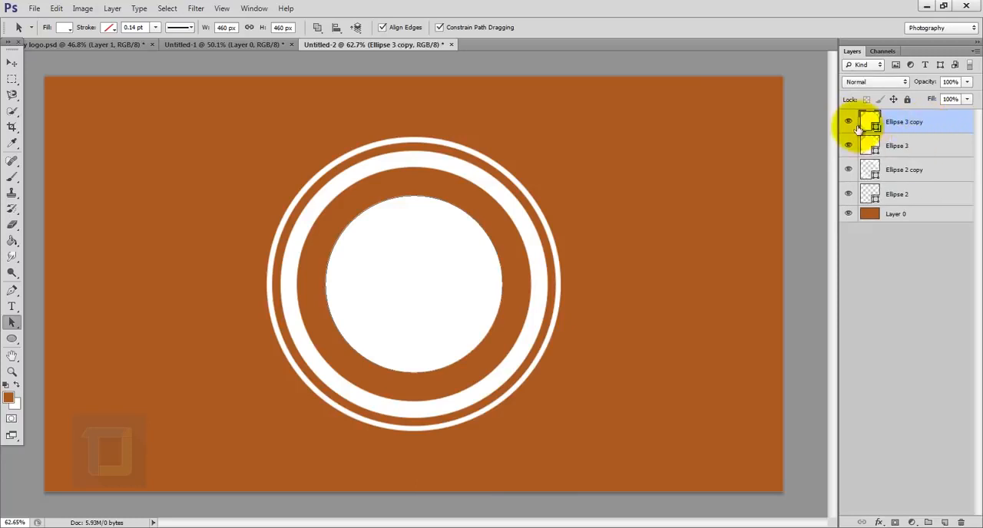
double_click(874, 125)
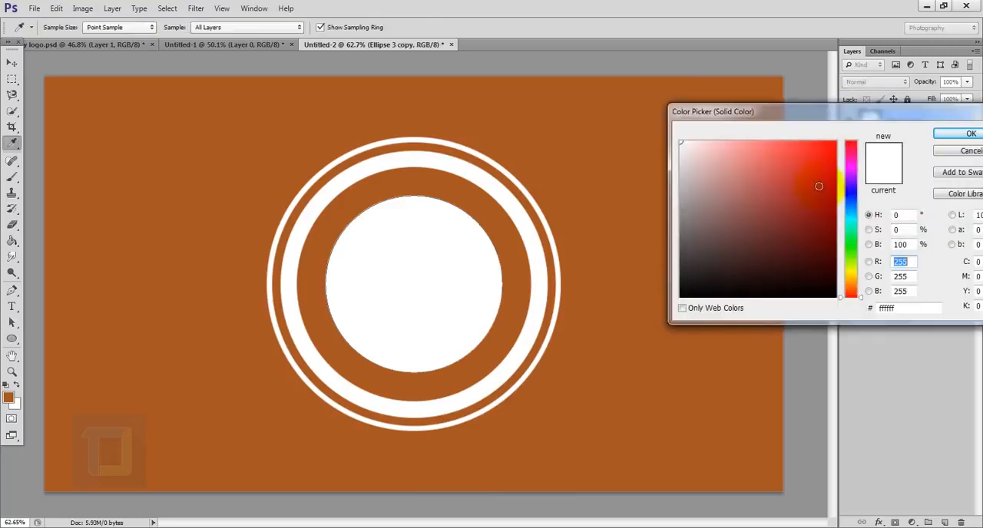
left_click(783, 194)
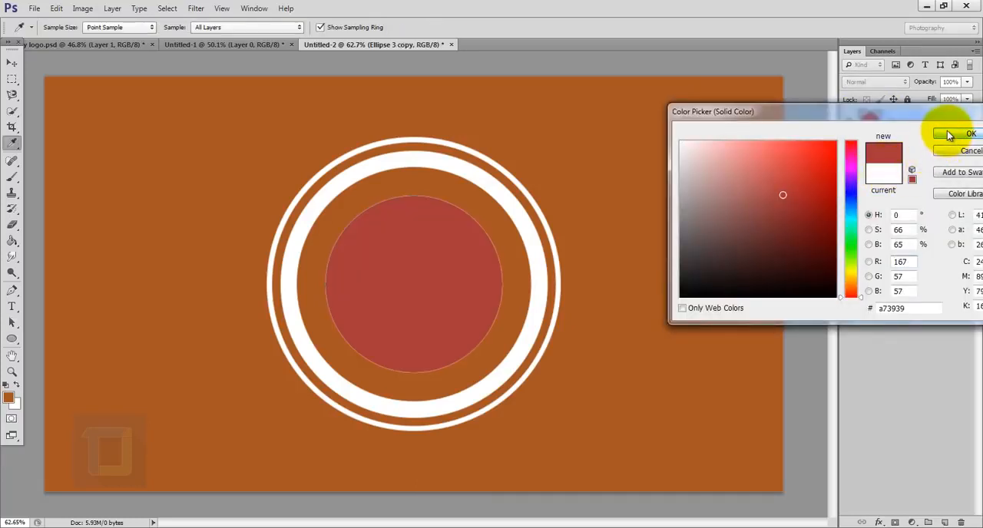
left_click(951, 134)
- Scale the red circle down proportionally about its centre to about 407 px wide, leaving a white rim around it
key("ctrl+t")
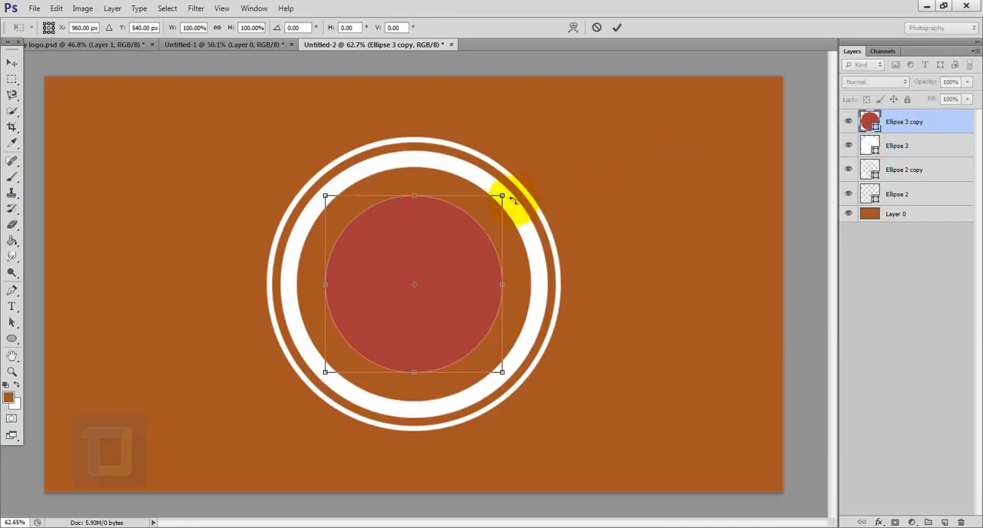
left_click_drag(501, 197, 492, 206)
left_click(618, 27)
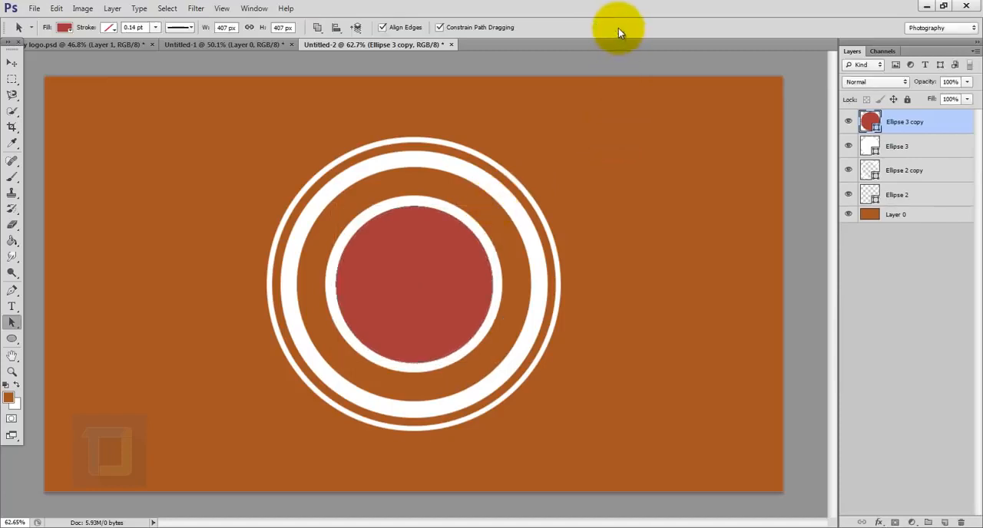
- Remove the red circle's fill and give it a black dashed stroke 9 pt wide
left_click(10, 340)
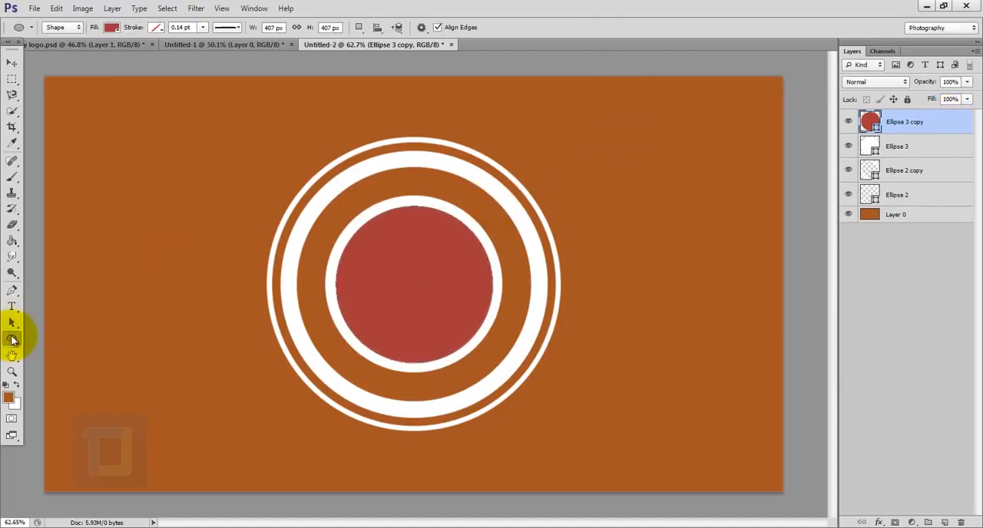
left_click(112, 28)
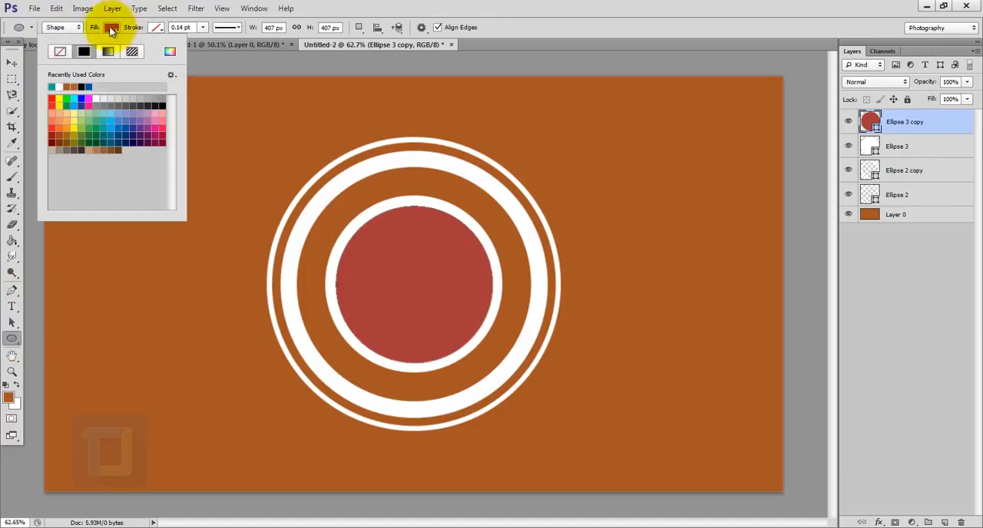
left_click(60, 52)
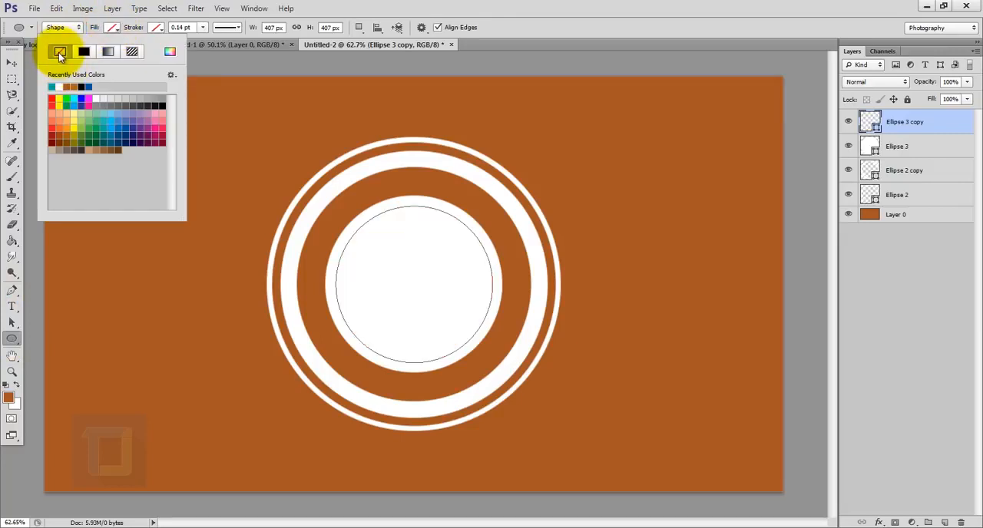
left_click(156, 29)
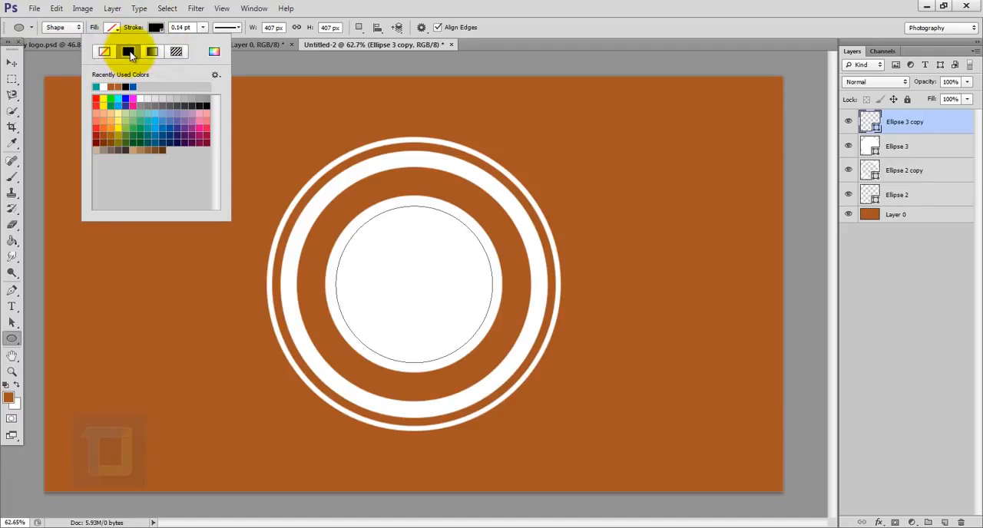
left_click(204, 29)
left_click_drag(201, 43, 219, 45)
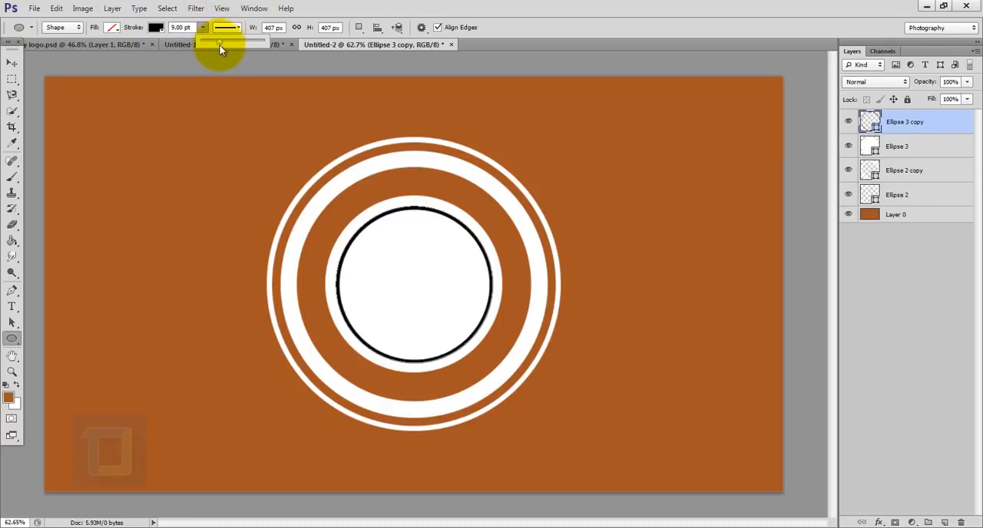
left_click(227, 28)
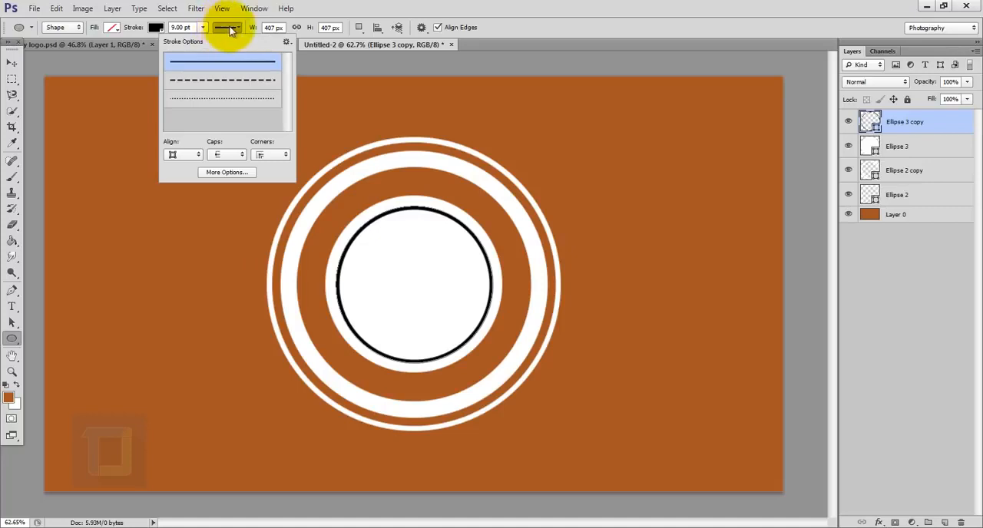
left_click(223, 83)
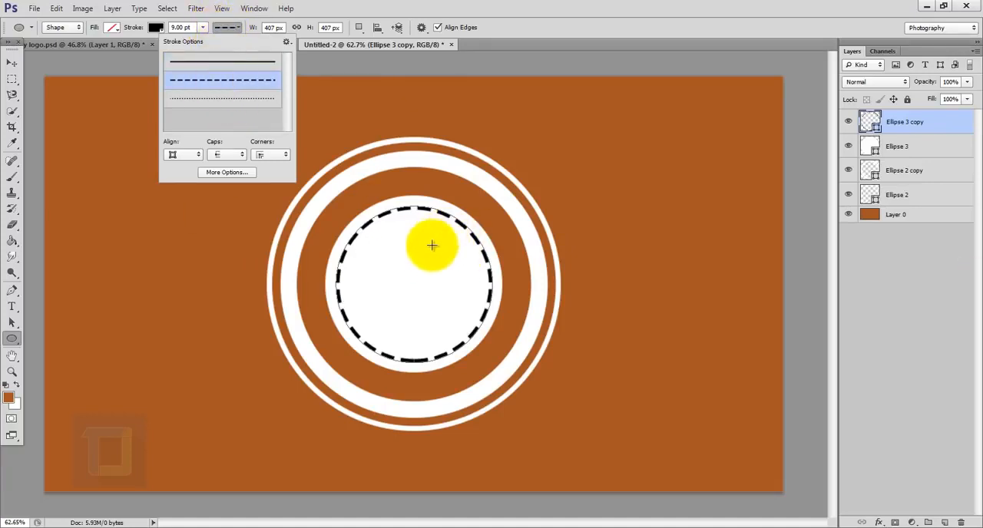
- Rasterize the layer of the dashed circle
left_click(938, 125)
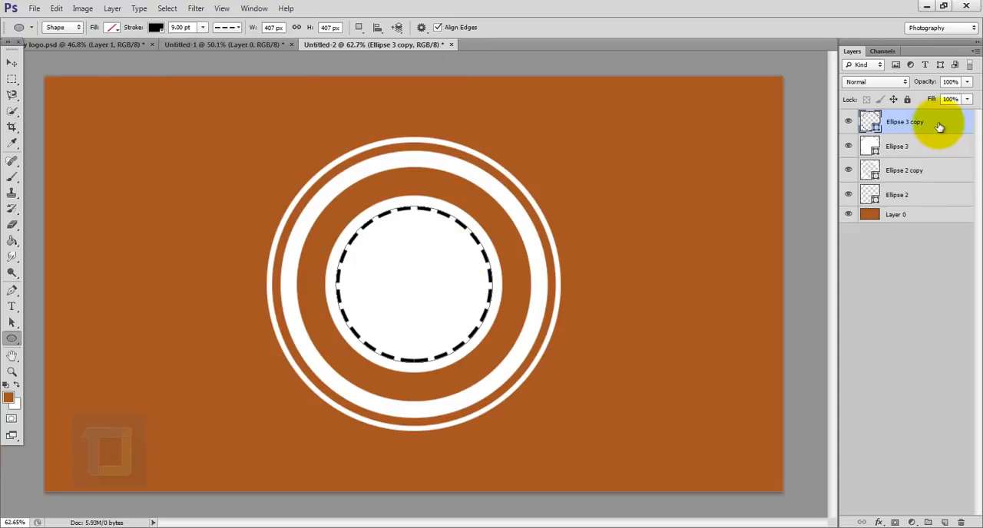
right_click(939, 126)
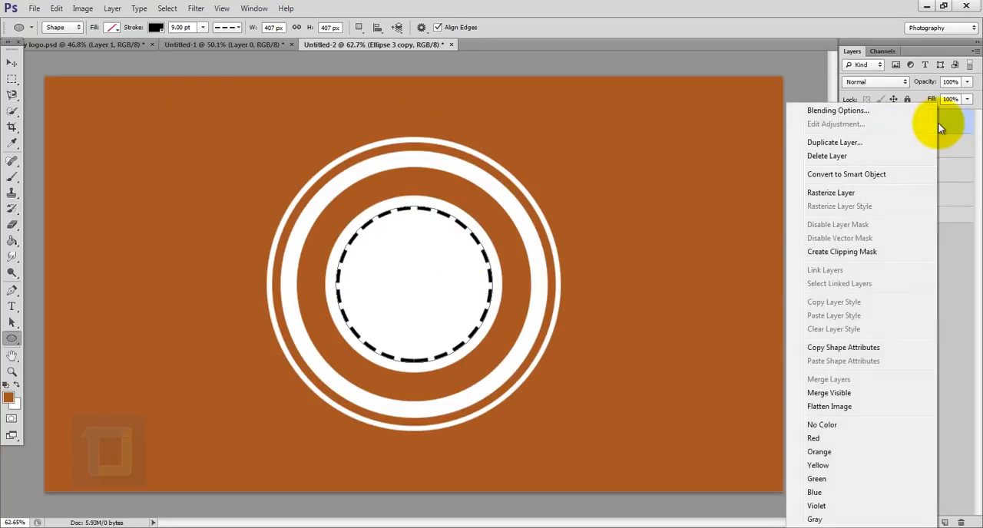
left_click(829, 196)
- Load the dashed outline's pixels as a selection and hide the dashed circle's layer
left_click(849, 119)
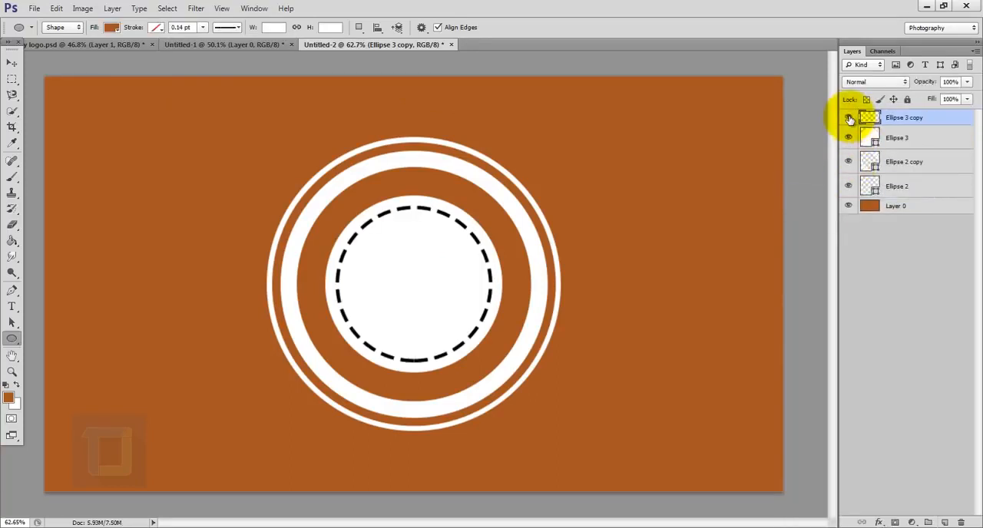
left_click(869, 119, "ctrl")
scroll(423, 237, "up", 3)
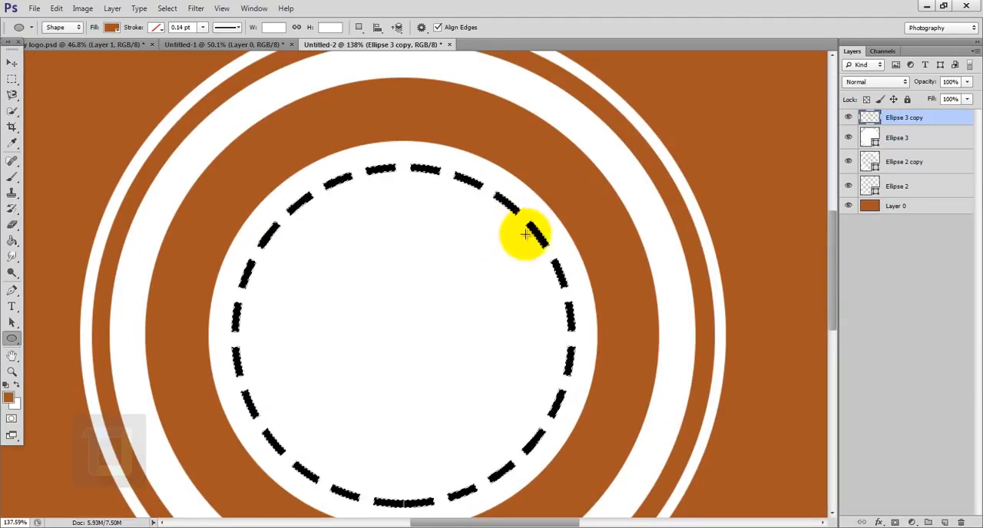
scroll(499, 238, "down", 3)
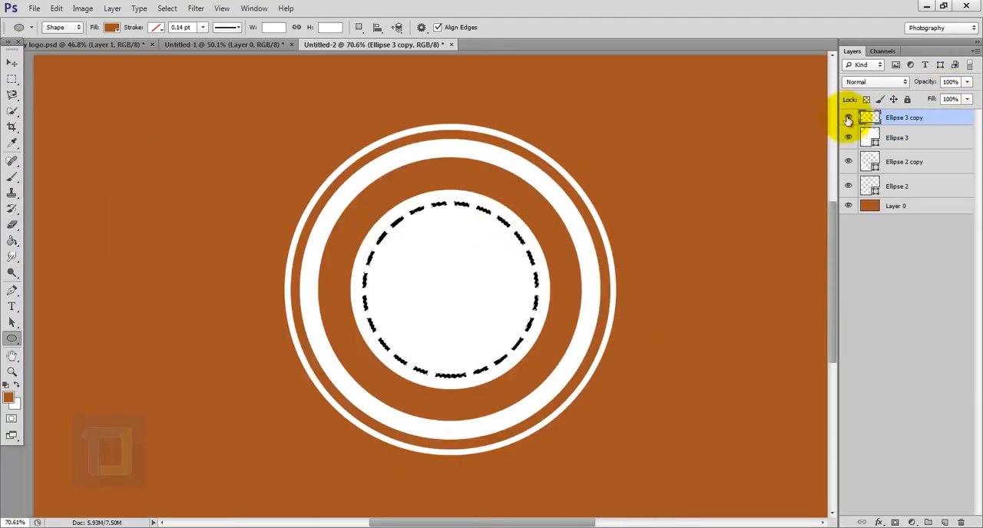
left_click(848, 119)
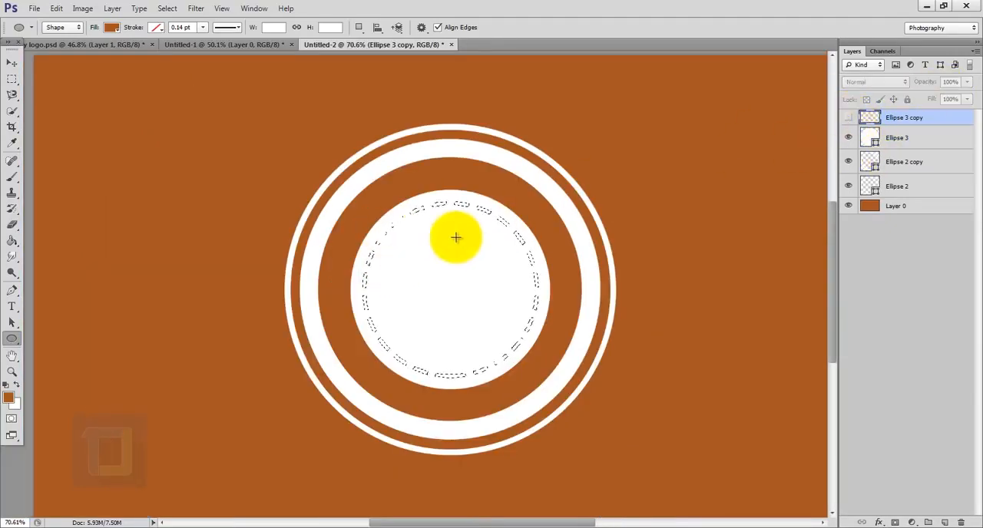
- Add a layer mask to the white centre circle from the dash selection and invert it to cut the dashes out of the circle
left_click(854, 143)
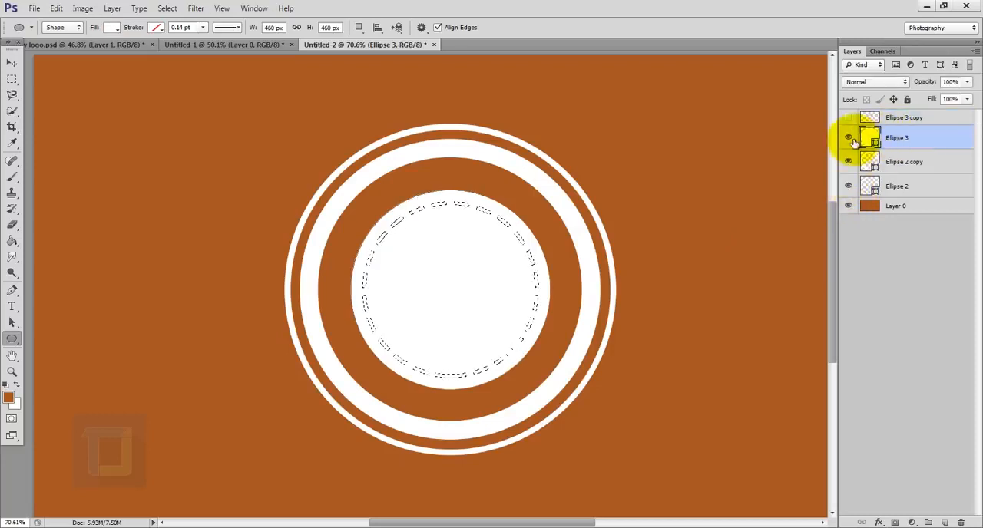
left_click(848, 138)
left_click(848, 138)
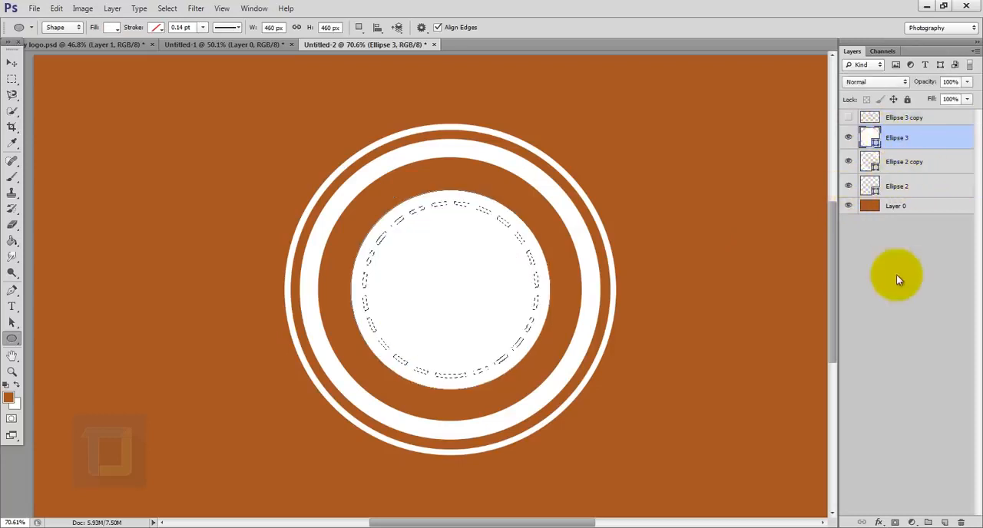
left_click(896, 522)
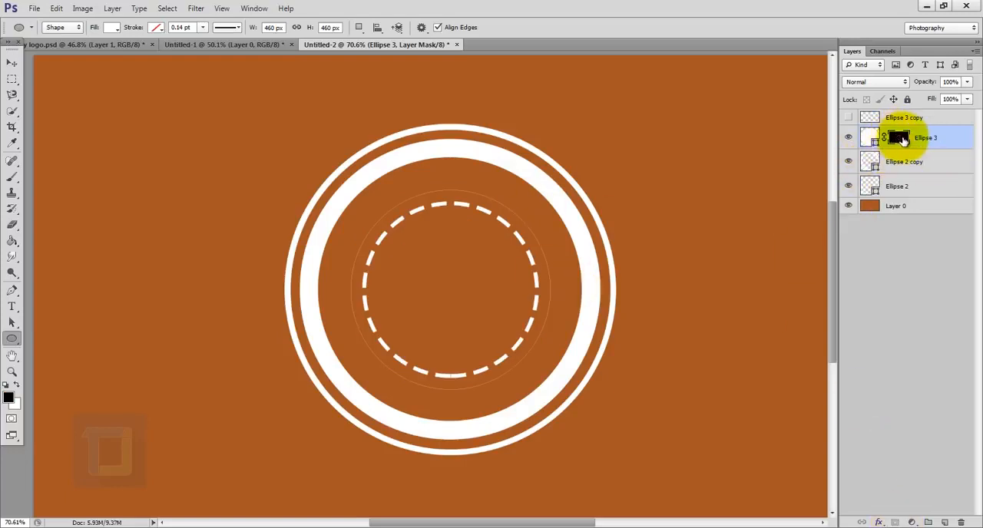
key("ctrl+i")
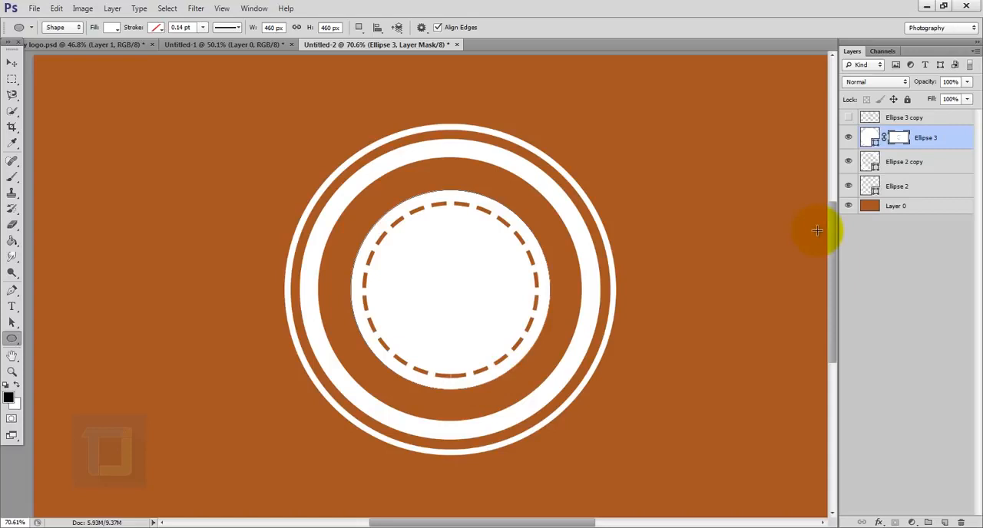
- Group all four ellipse layers and name the group "shapes"
key("ctrl+0")
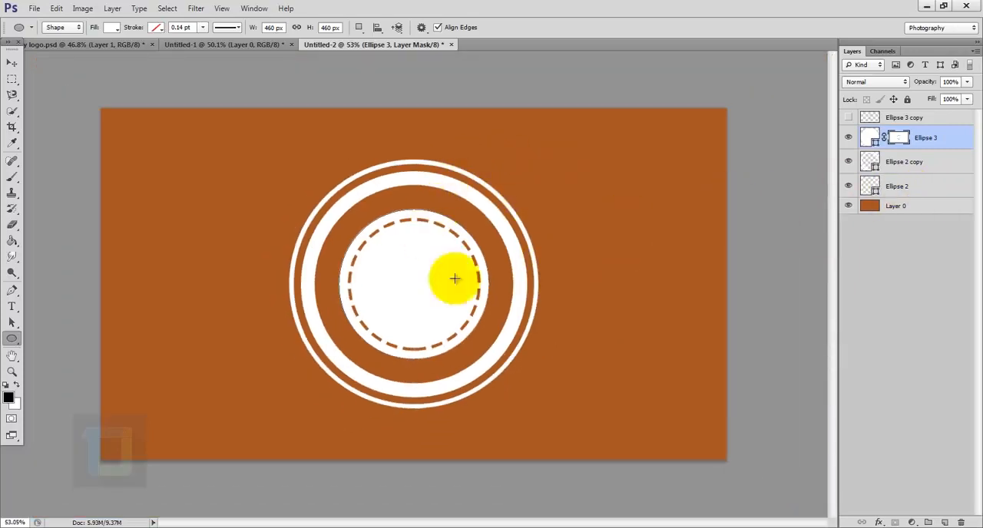
left_click(917, 189)
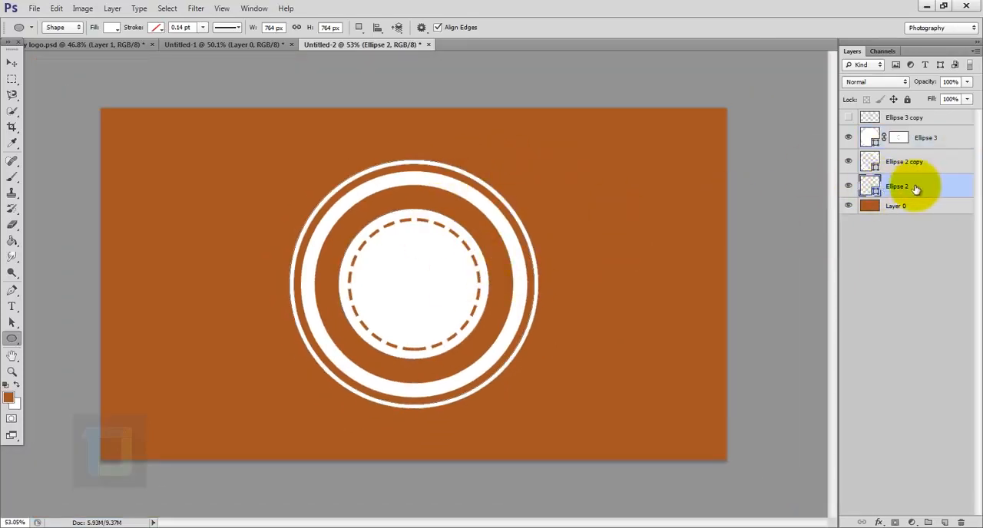
left_click(910, 119, "shift")
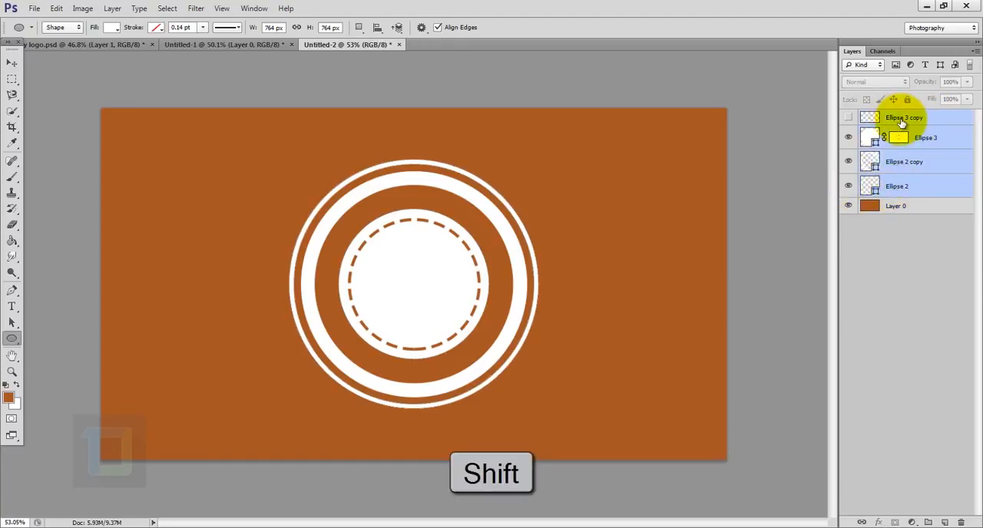
key("ctrl+g")
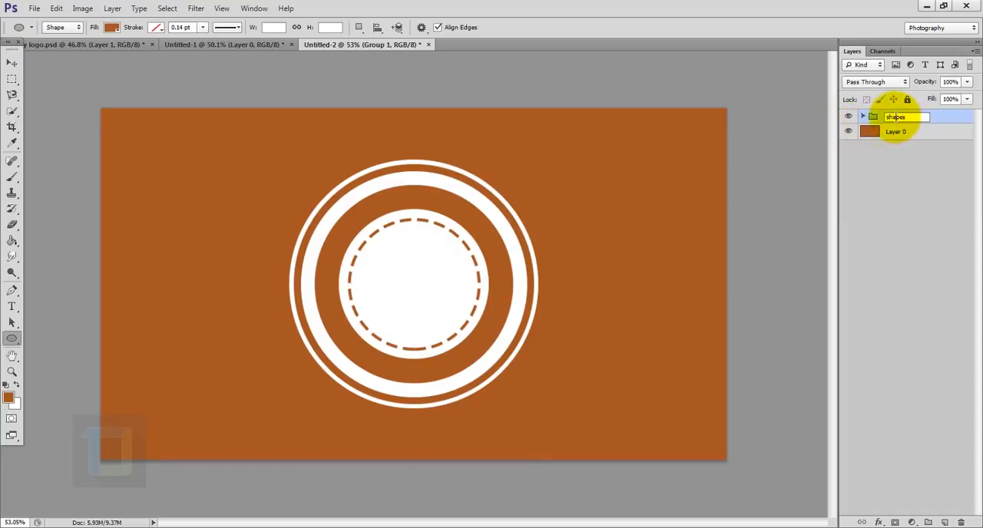
key("Return")
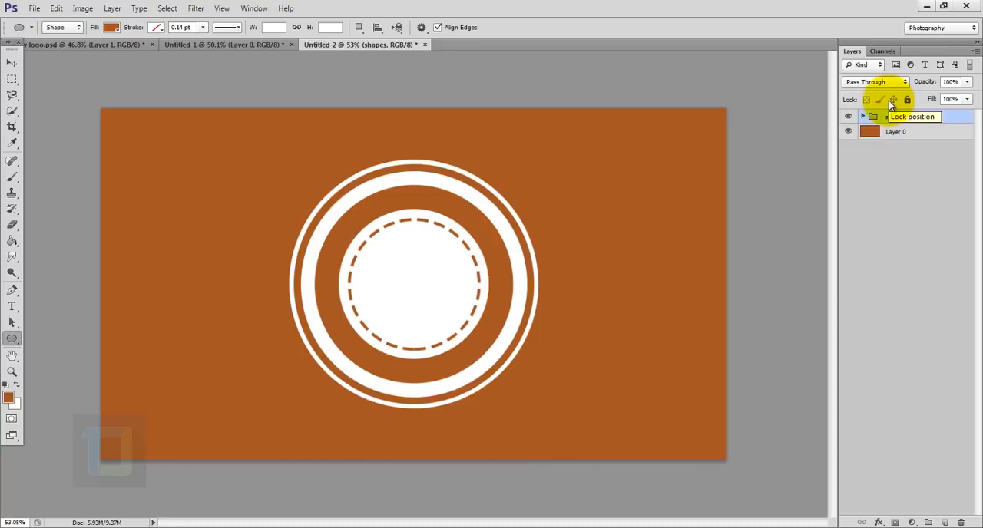
- Set the text colour to white (ffffff) and add the text "tutorial" on the background left of the rings
left_click(12, 307)
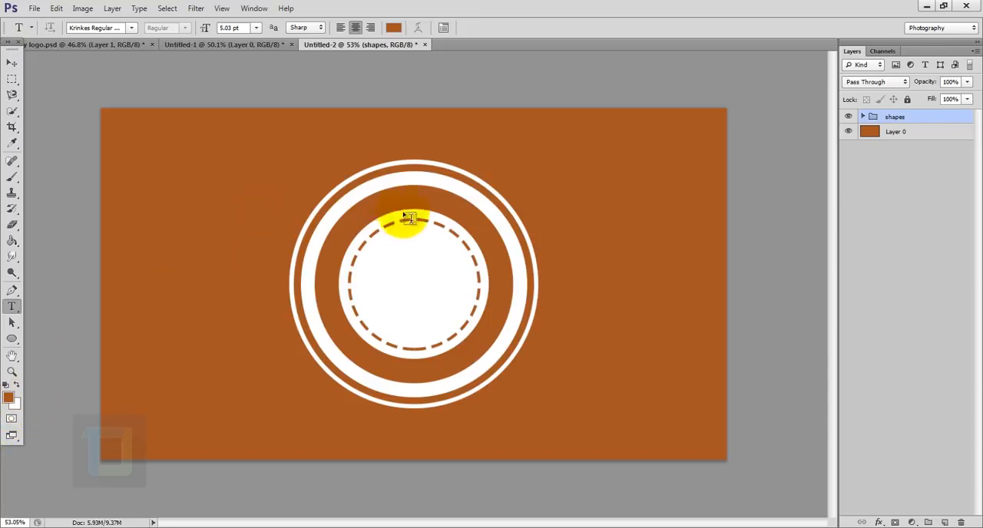
left_click(393, 27)
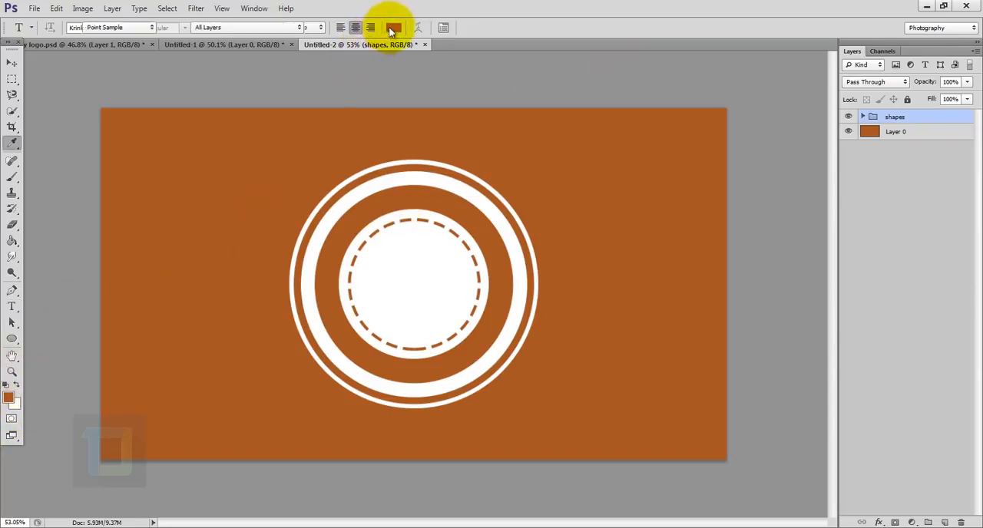
left_click(682, 144)
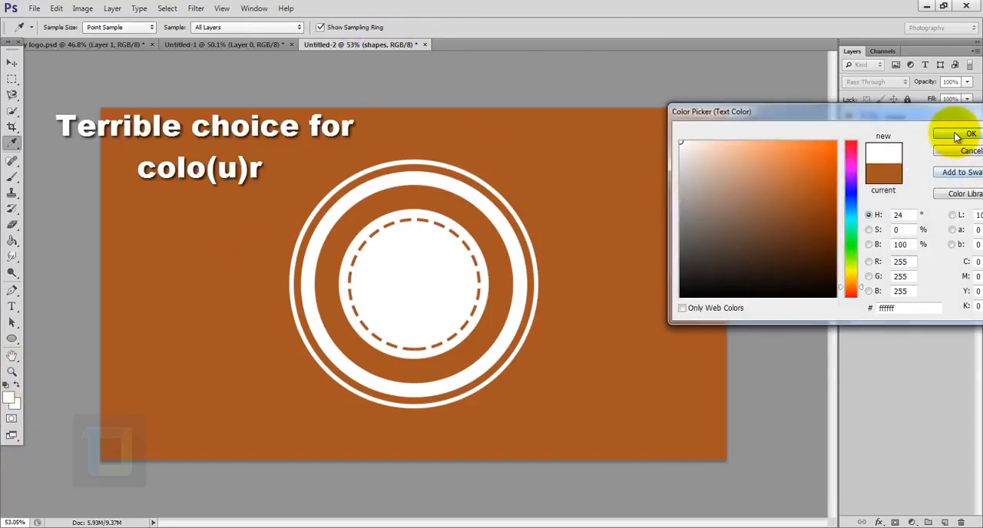
left_click(966, 135)
left_click(207, 227)
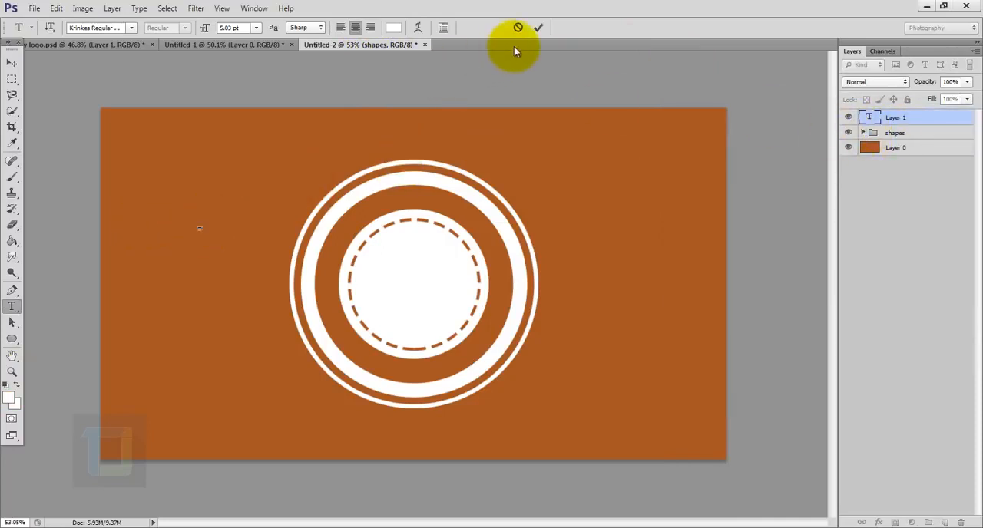
- Enlarge the whole "tutorial" text to a font size of about 184 pt
double_click(870, 116)
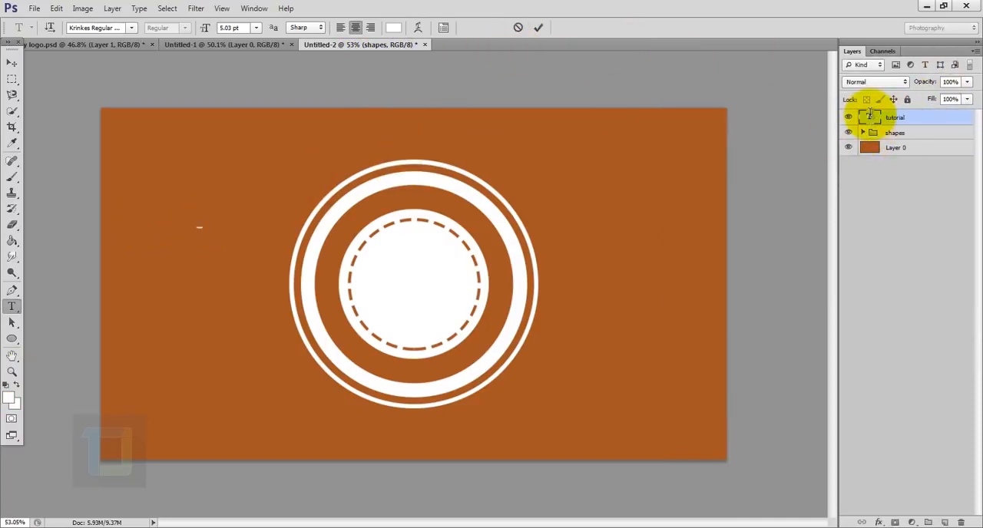
left_click(443, 27)
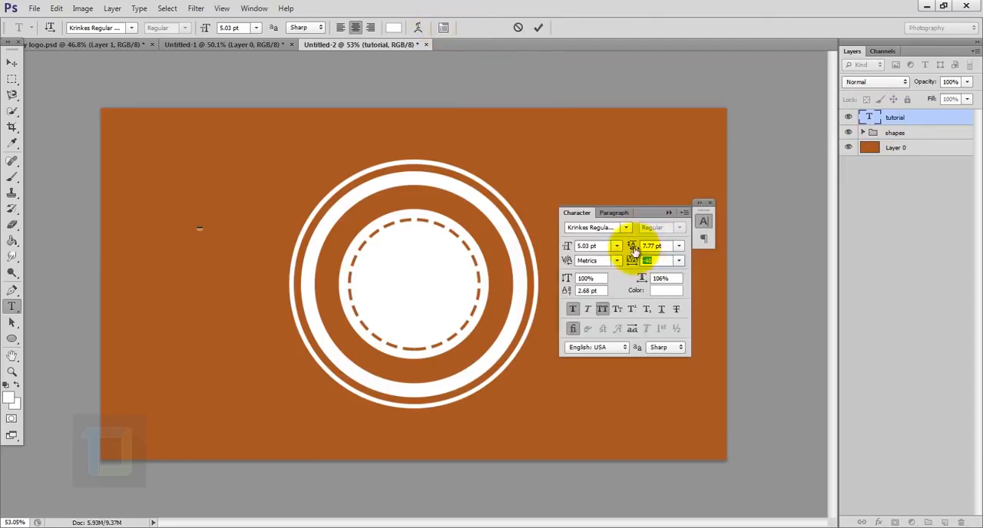
left_click_drag(567, 250, 701, 219)
left_click(710, 203)
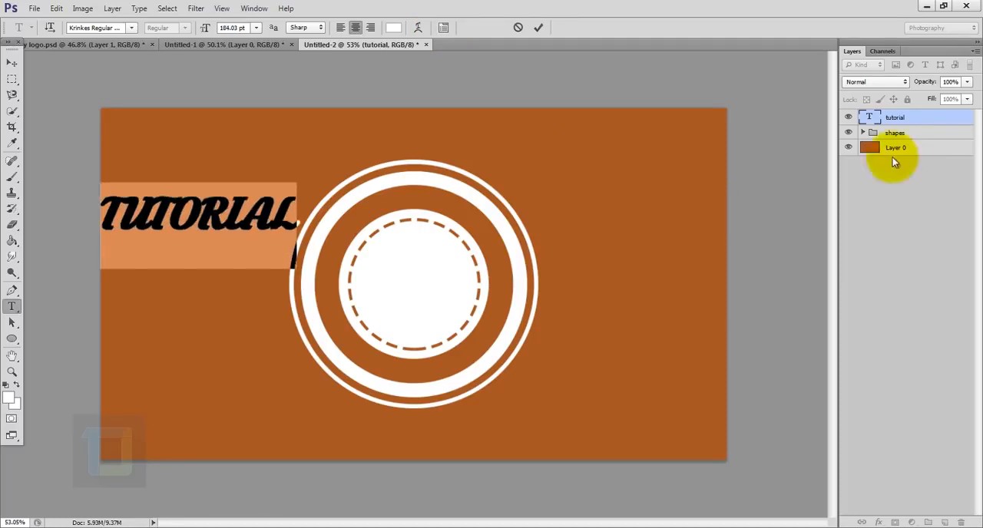
left_click(941, 120)
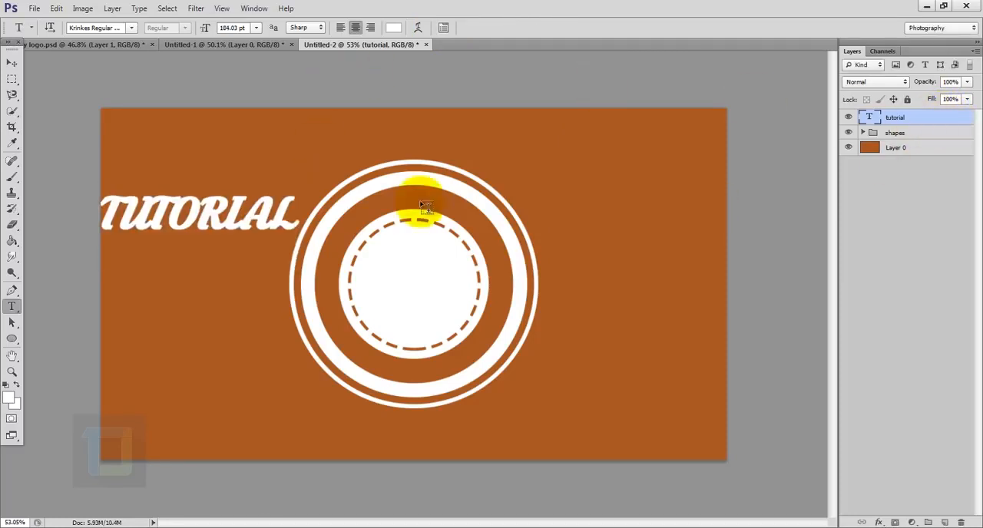
- Change the colour of the "tutorial" text to bright red
double_click(872, 117)
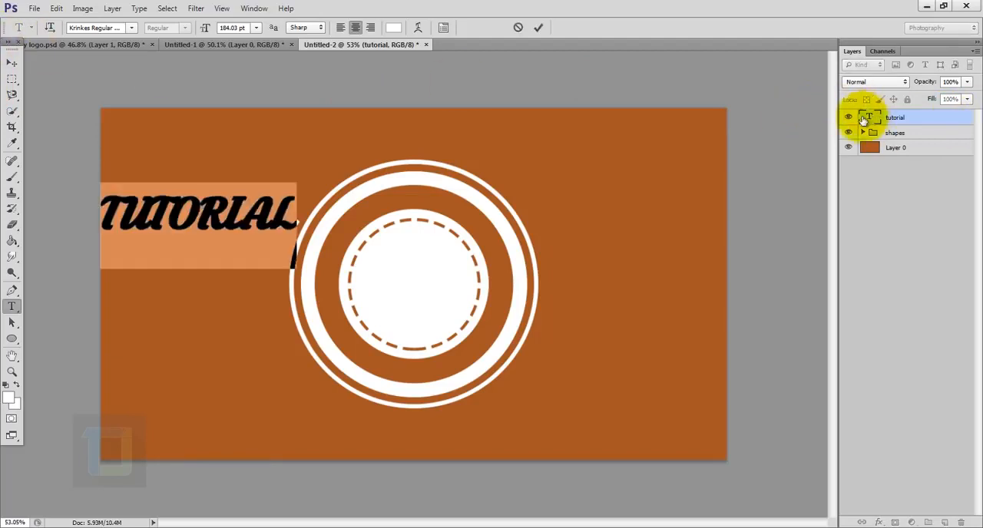
left_click(394, 28)
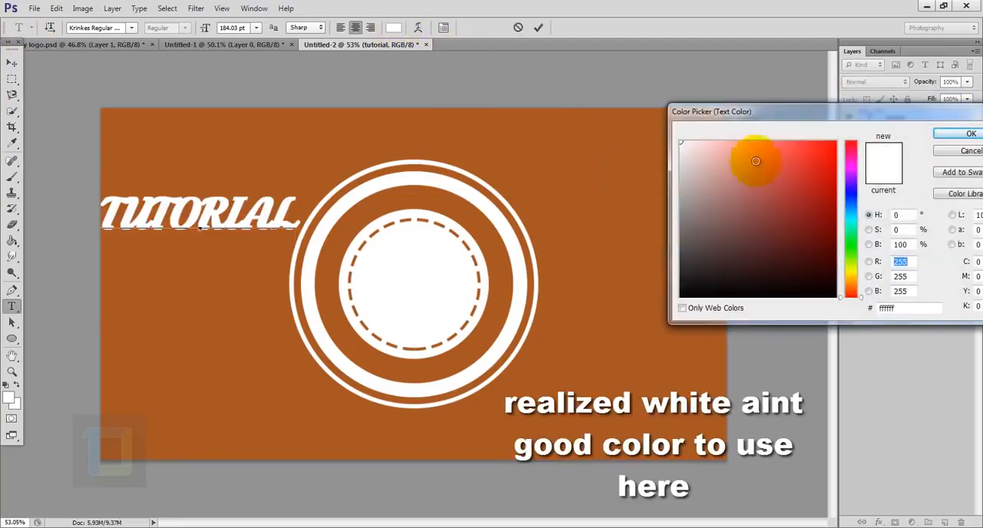
mouse_move(764, 160)
left_mouse_down()
mouse_move(802, 169)
mouse_move(811, 144)
left_mouse_up()
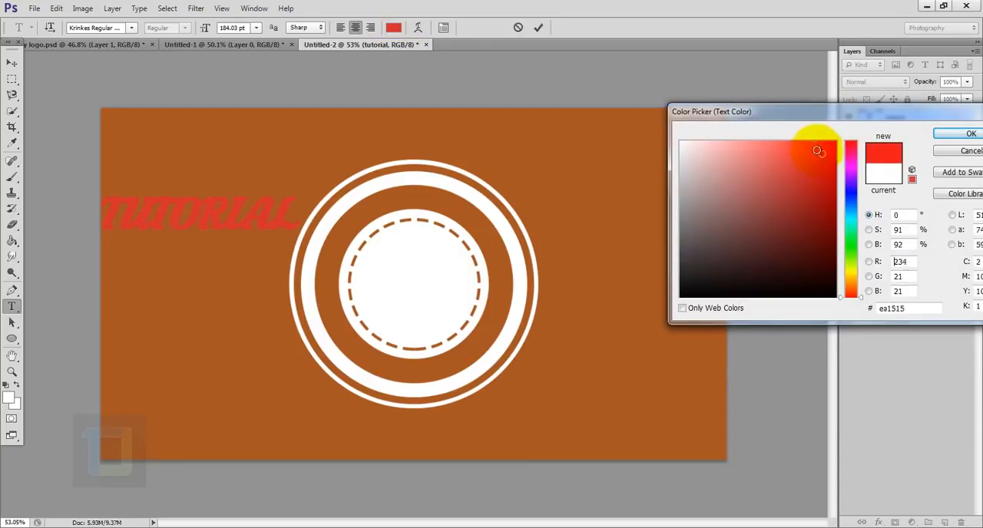
left_click(939, 136)
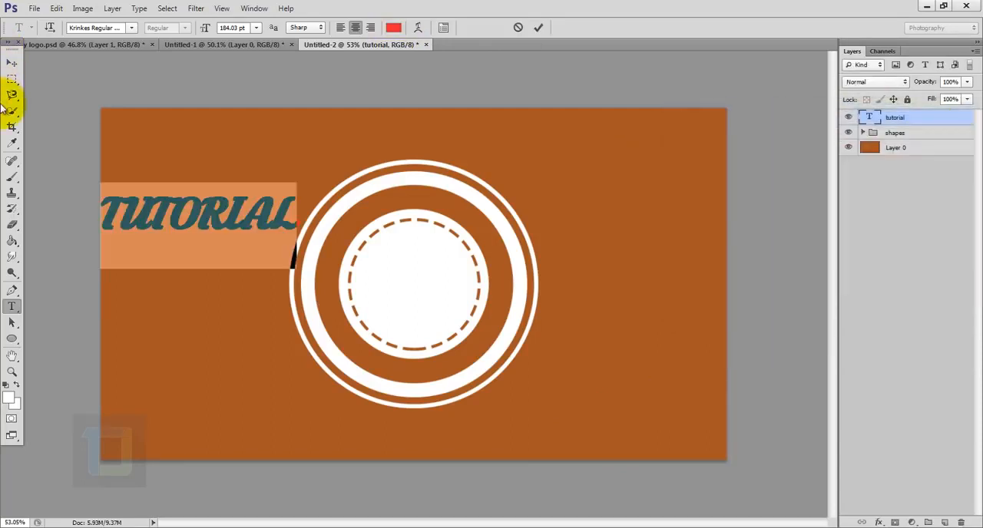
- Move the "tutorial" text over the rings, enlarge it to about 124% and rotate it about -11.5° so it slants upward
left_click(11, 63)
left_click_drag(187, 224, 406, 265)
key("ctrl+t")
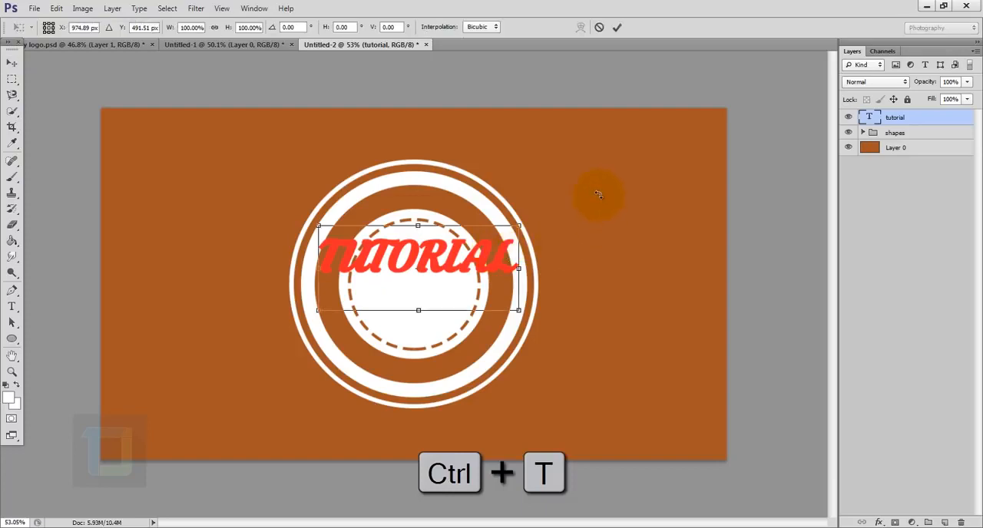
left_click_drag(599, 194, 560, 158)
left_click_drag(449, 278, 430, 282)
left_click_drag(516, 295, 509, 239)
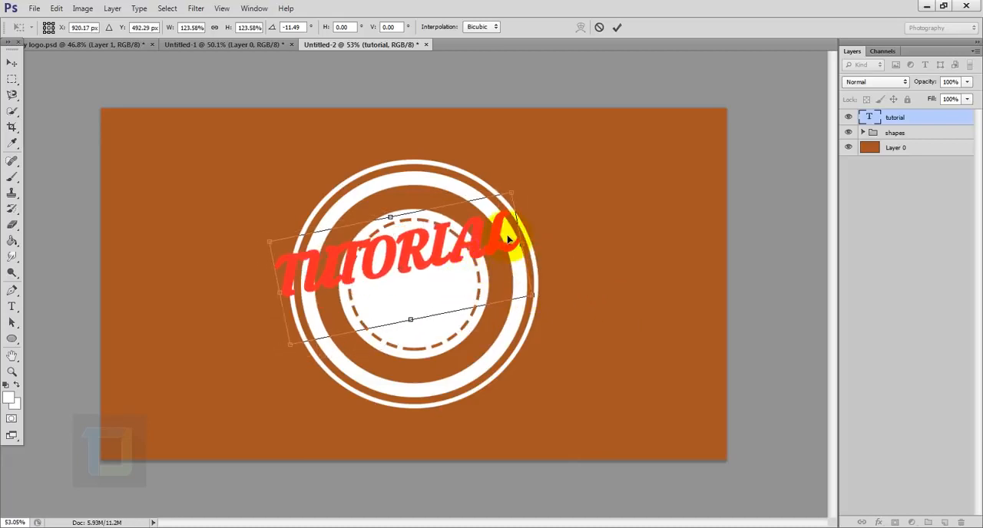
left_click(614, 30)
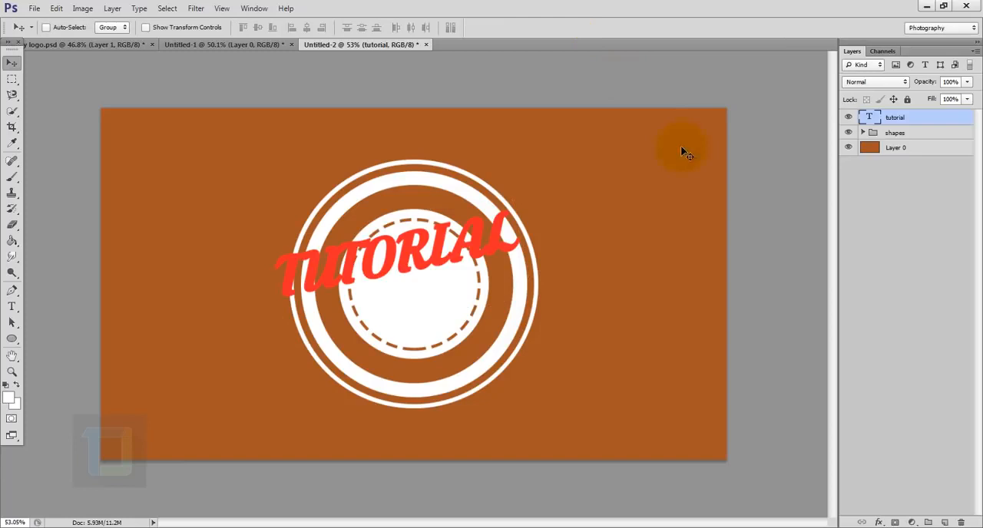
- Append the character 9 to the "tutorial" text to add the font's swash tail beneath the word
double_click(872, 117)
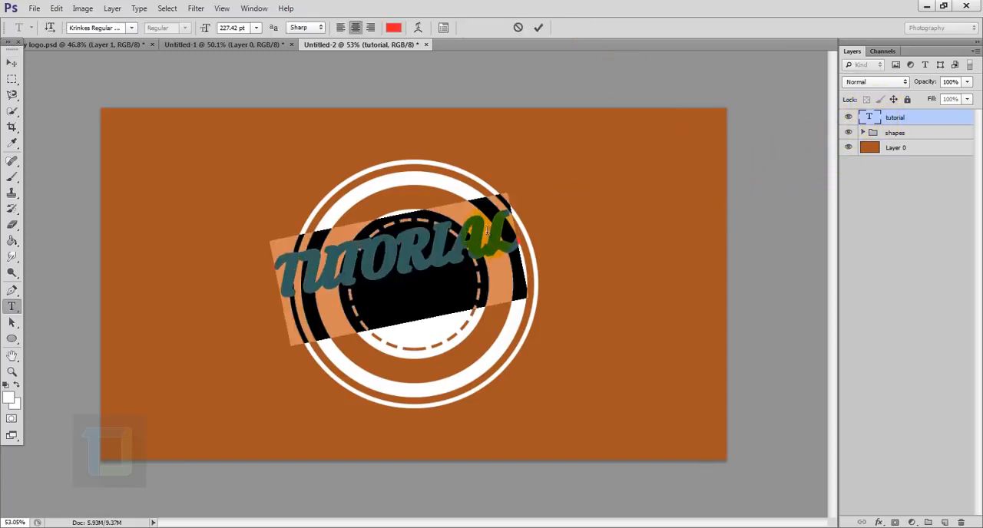
left_click(513, 227)
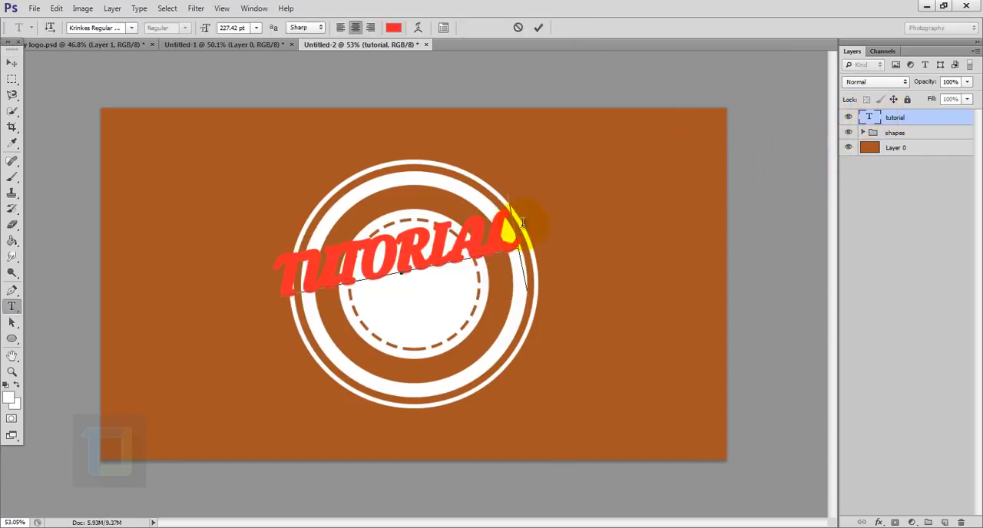
key("9")
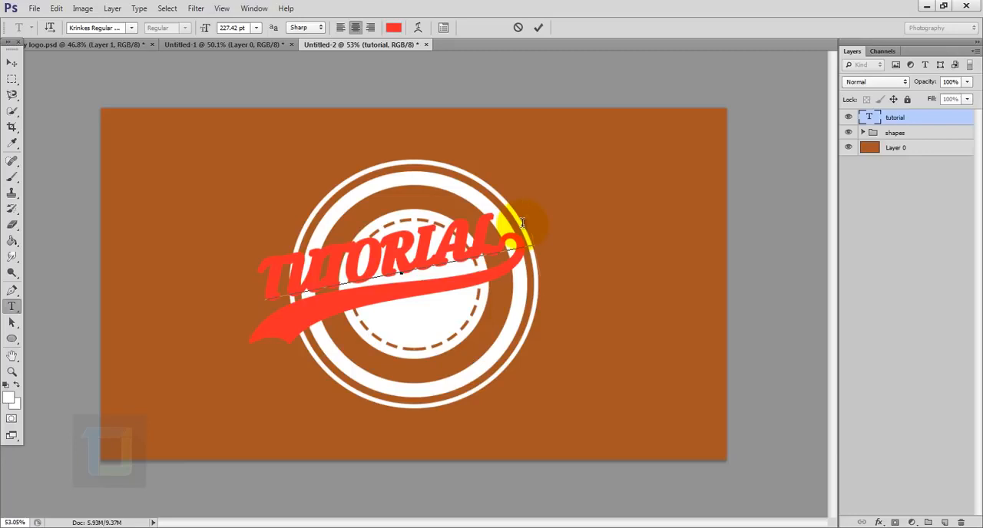
left_click(930, 116)
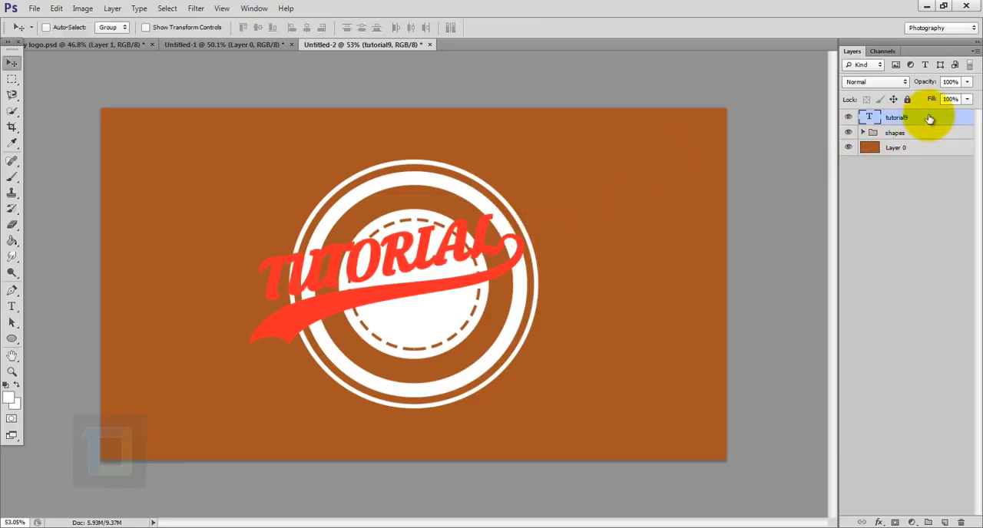
- Centre the swash text over the rings and enlarge it to about 105%
left_click_drag(441, 271, 466, 268)
key("ctrl+t")
left_click_drag(563, 188, 576, 181)
left_click_drag(506, 258, 506, 254)
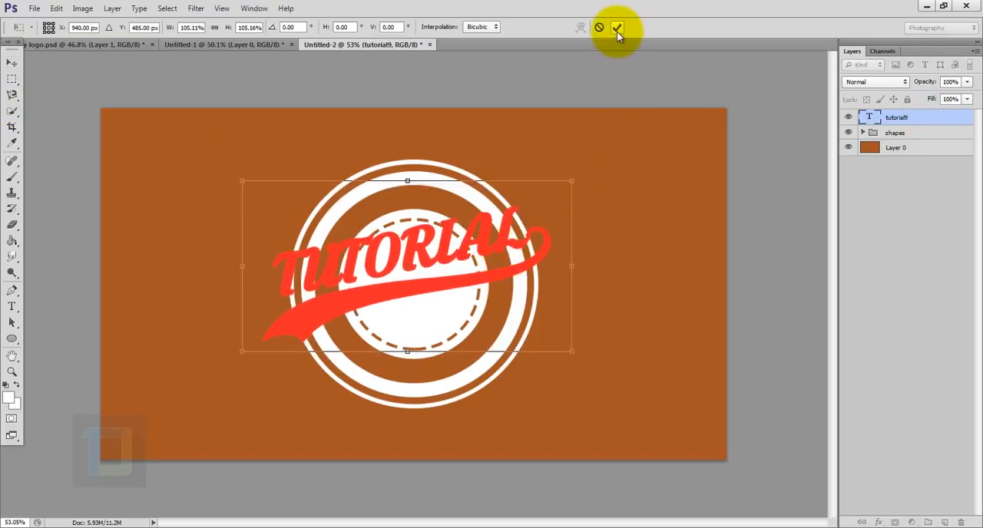
left_click(617, 28)
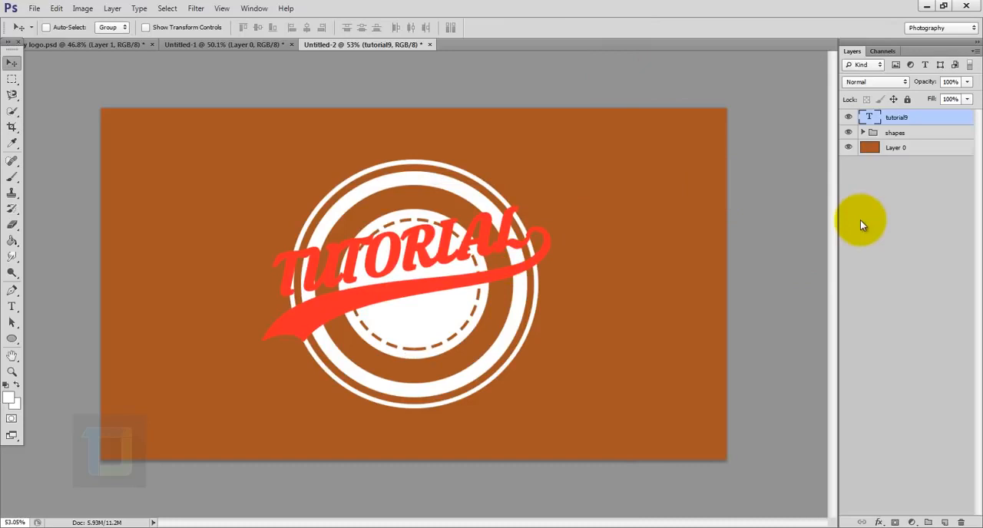
- Cut the "tutorial9" lettering out of the shapes group with an inverted layer mask made from the text outline, with the text layer hidden
left_click(871, 119, "ctrl")
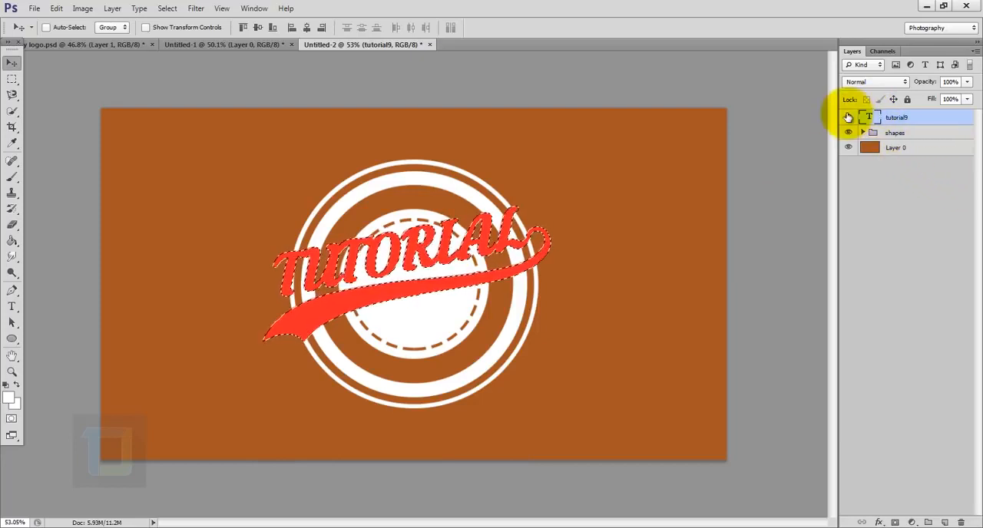
left_click(847, 119)
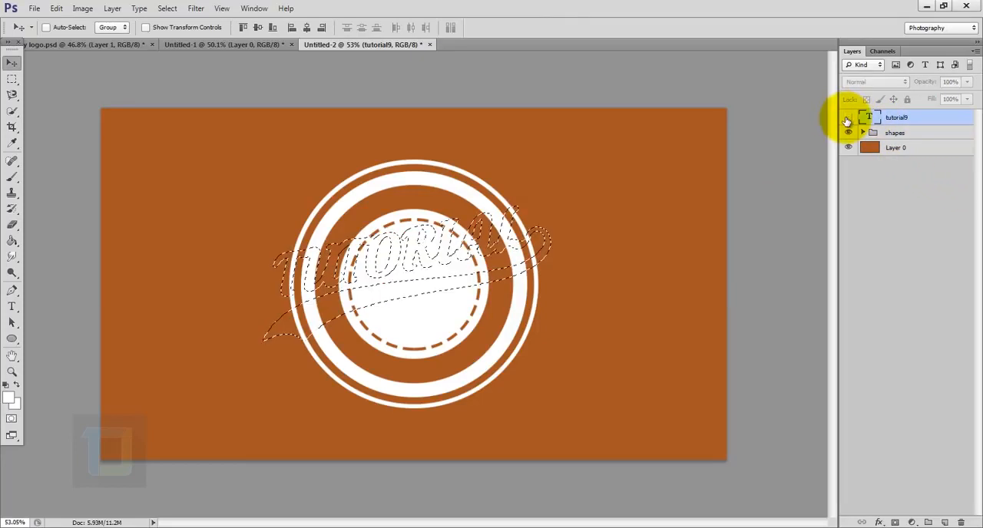
left_click(894, 134)
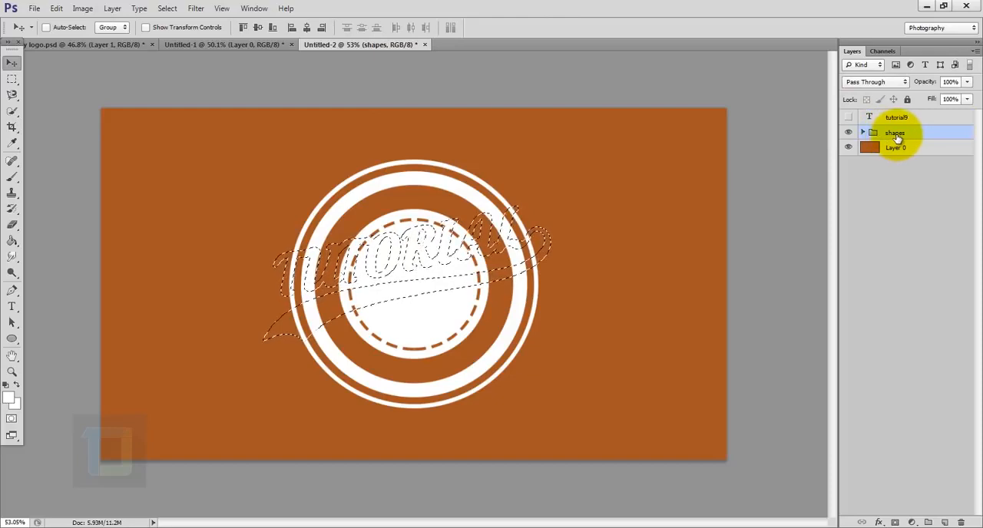
left_click(895, 522)
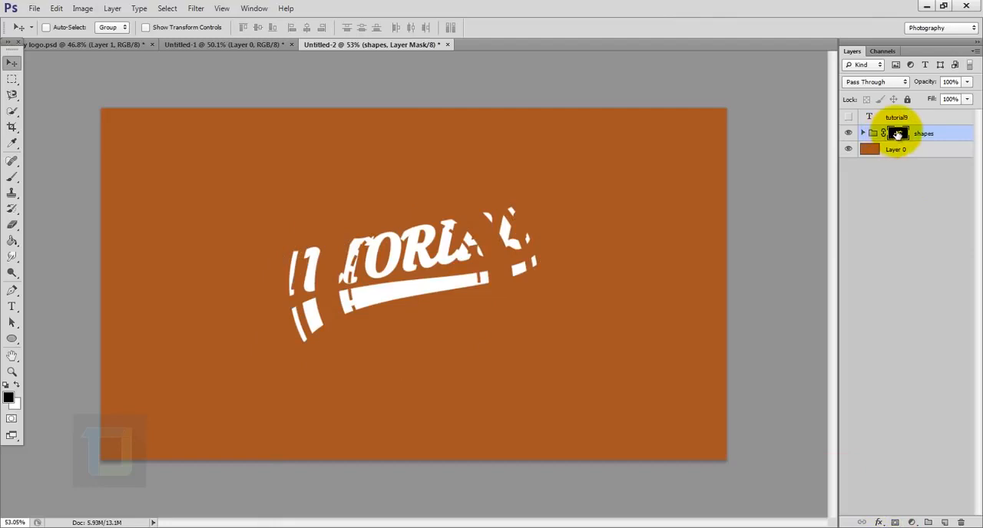
key("ctrl+i")
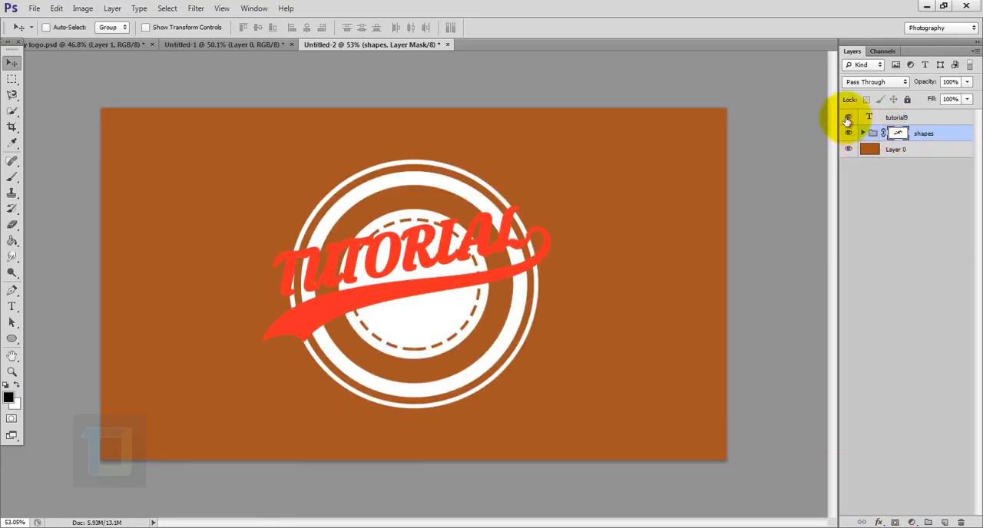
- Show the "tutorial9" text layer again and set its fill to 0%
left_click(892, 116)
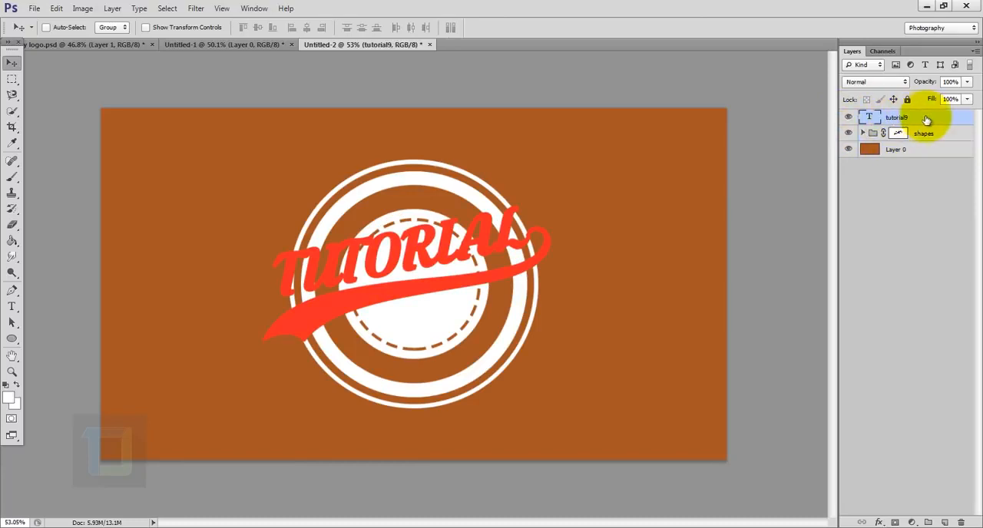
left_click(967, 99)
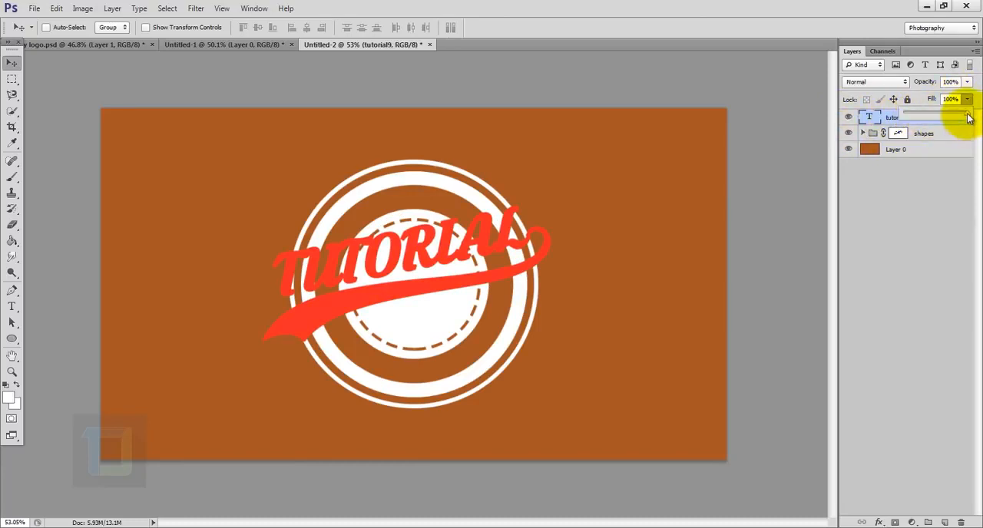
left_click_drag(962, 112, 903, 121)
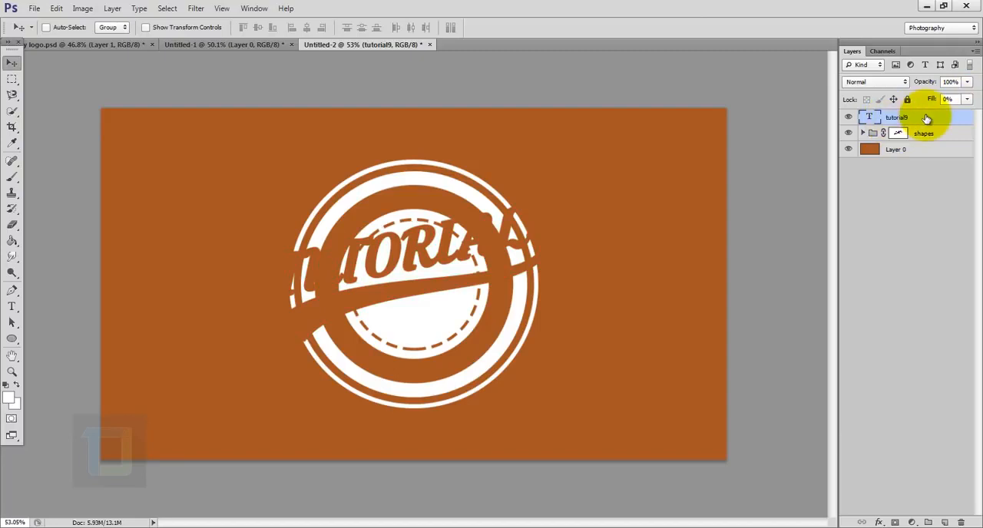
- Add an outside stroke of about 15 px in white (ffffff) to the "tutorial9" text layer
right_click(925, 117)
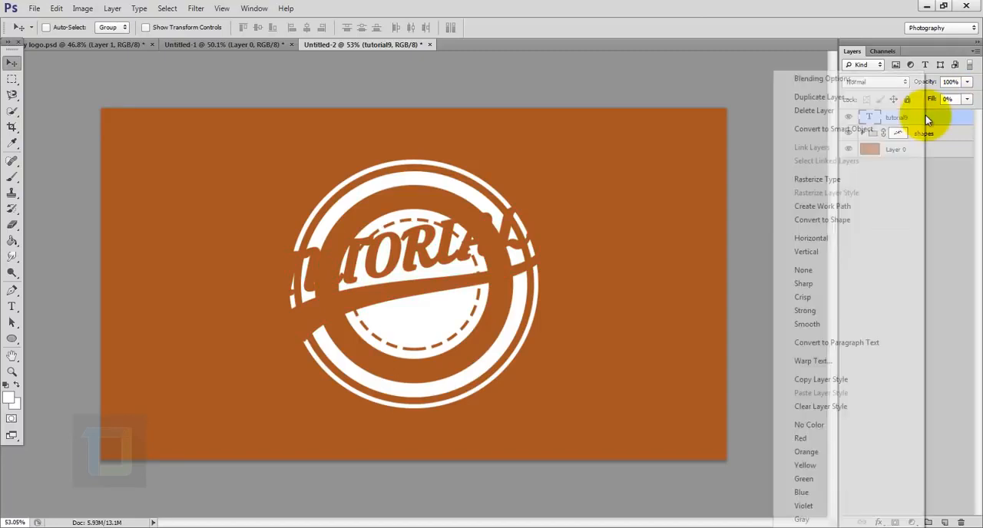
left_click(812, 82)
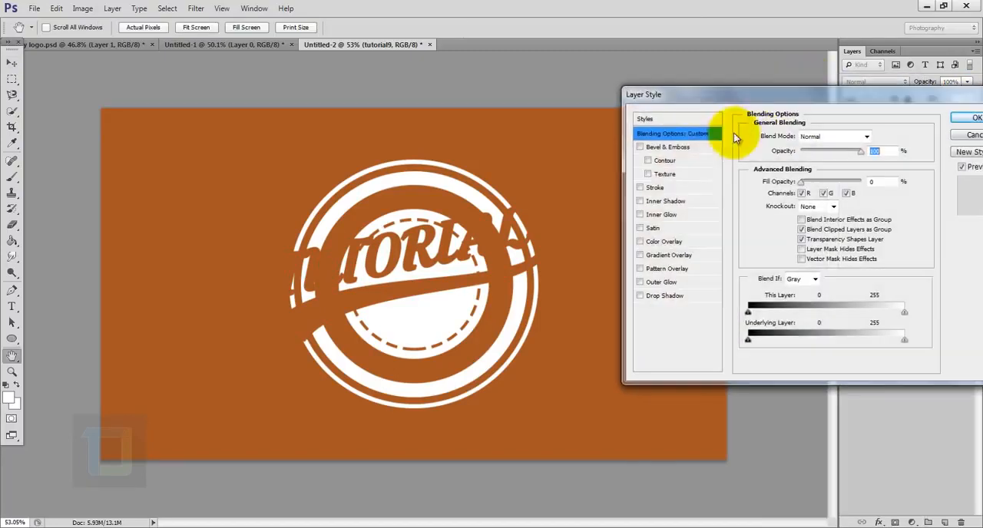
left_click(641, 188)
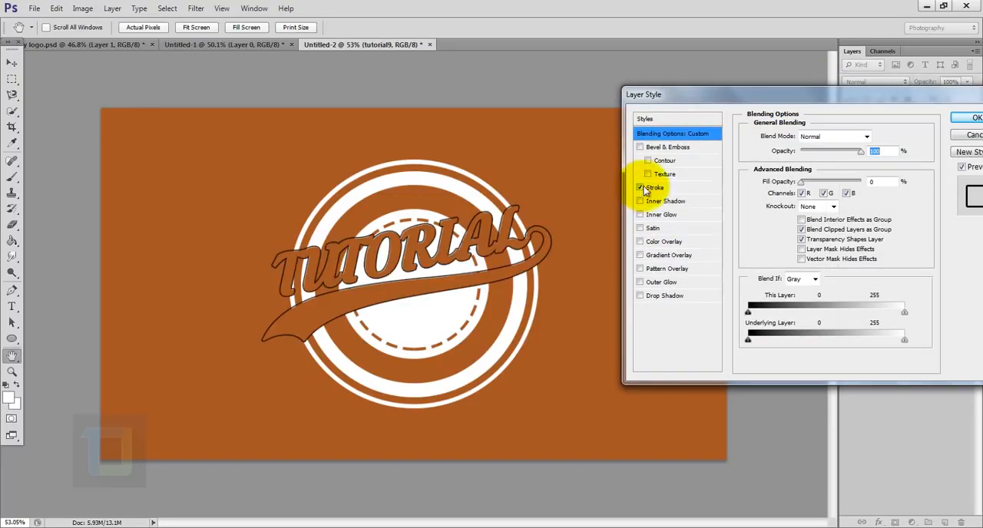
left_click(668, 189)
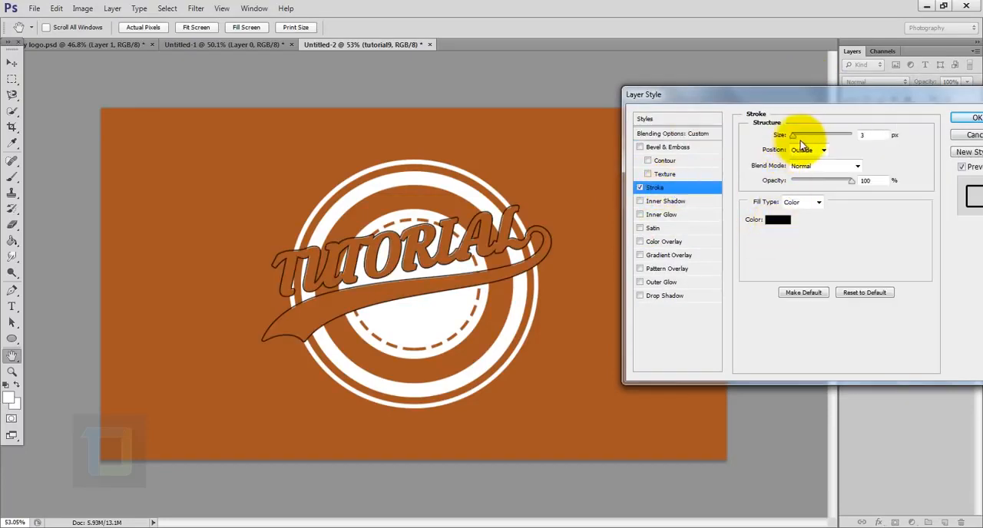
left_click_drag(793, 138, 800, 139)
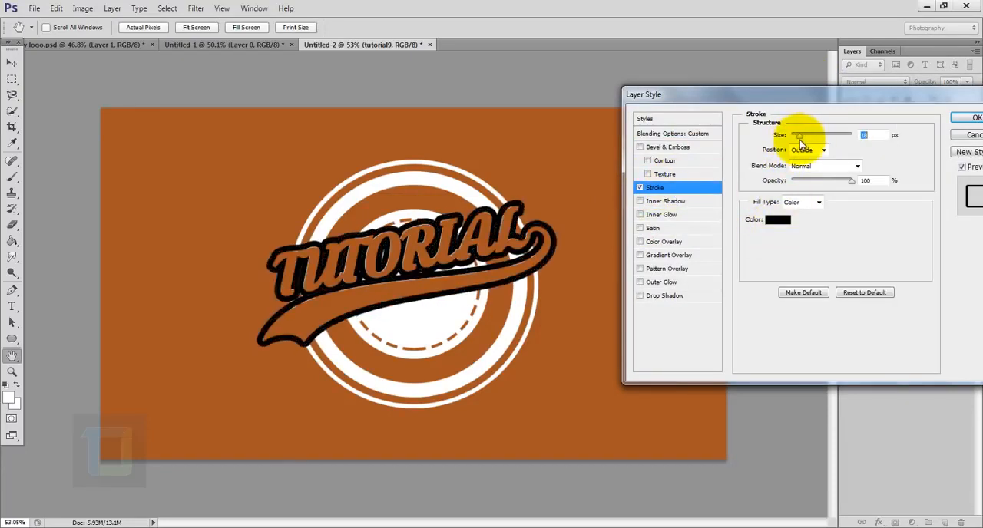
left_click(776, 219)
left_click_drag(767, 220, 610, 66)
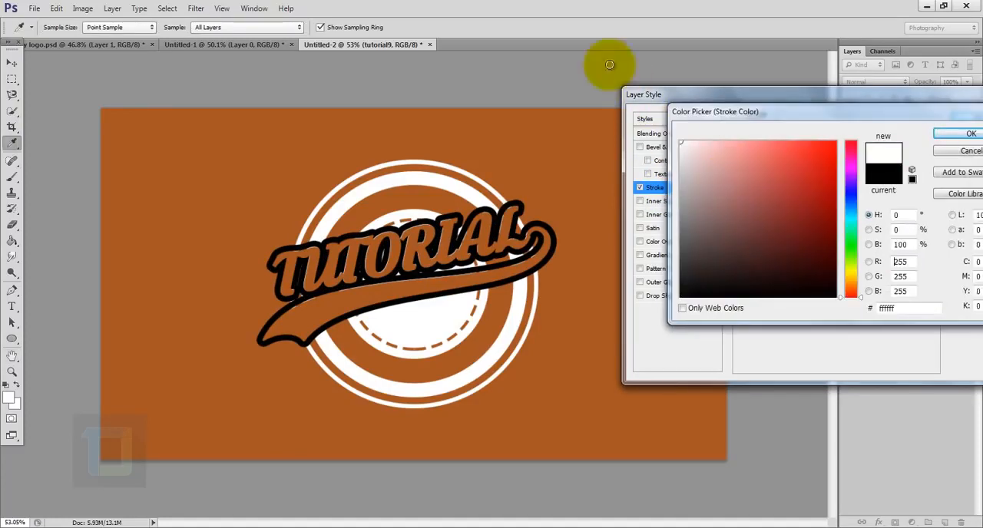
left_click(962, 136)
left_click(970, 119)
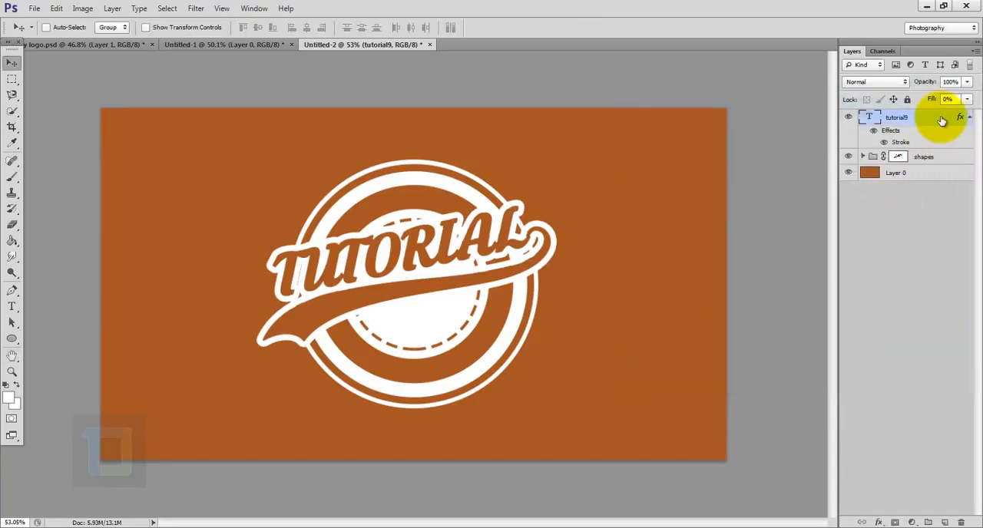
- Add a new text layer reading "photoshop" on the background at the upper left of the logo
left_click(13, 308)
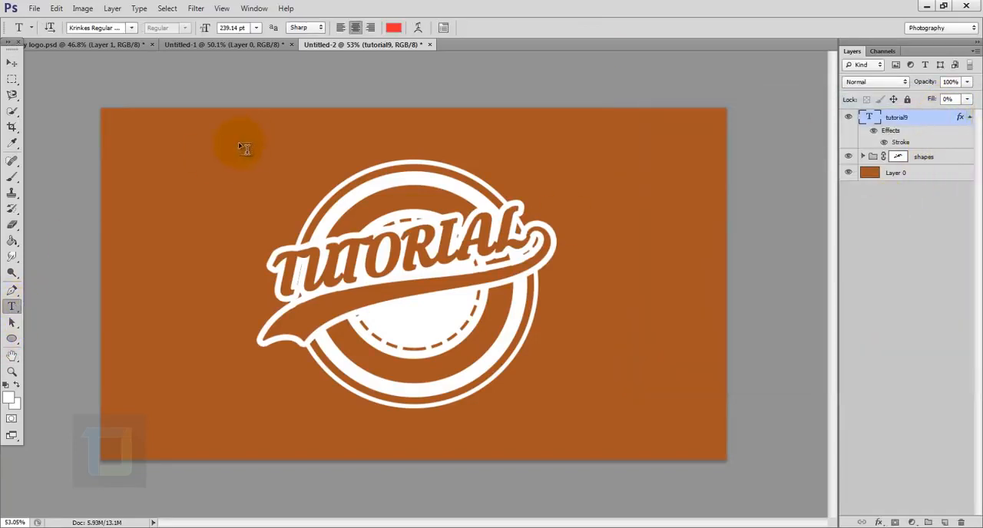
left_click(162, 172)
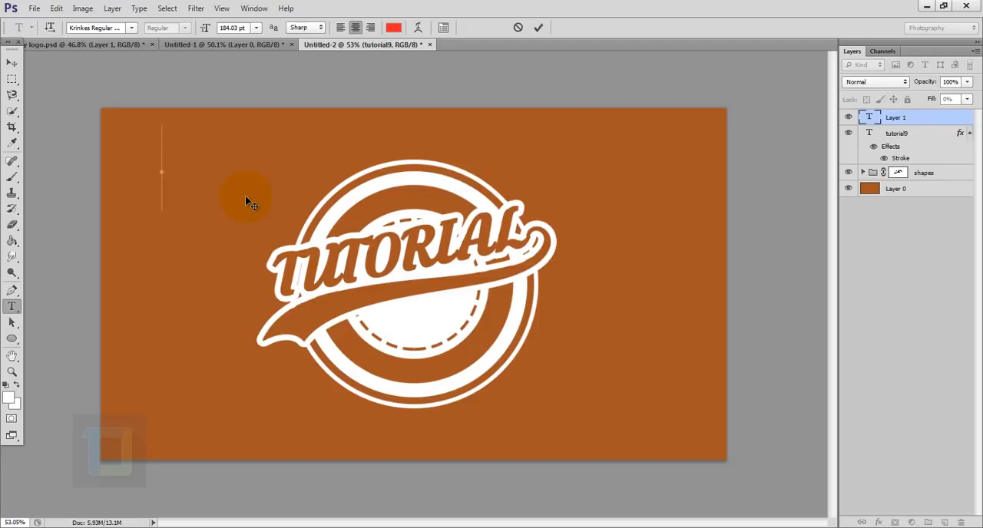
type("PHOTOSHOP")
left_click(939, 120)
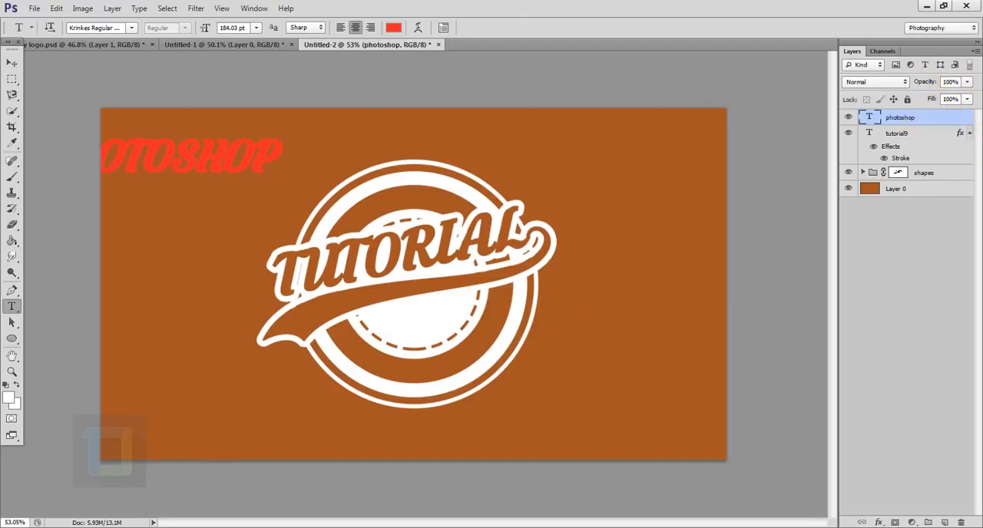
- Place the "photoshop" text in the inner circle below the swash, scaled to about 42% and rotated about -10.9°
left_click(11, 63)
left_click_drag(328, 220, 575, 386)
key("ctrl+t")
left_click_drag(654, 333, 634, 266)
left_click_drag(542, 276, 484, 320)
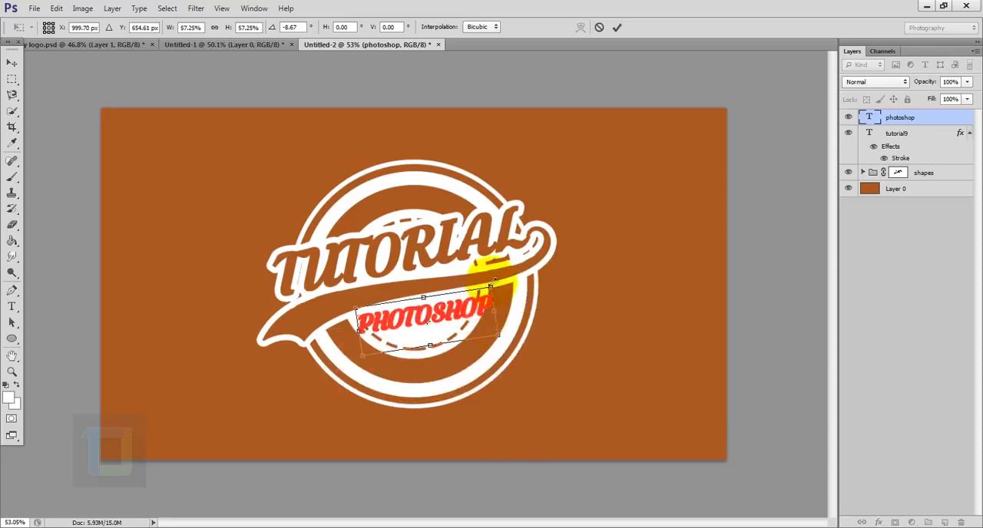
left_click_drag(492, 285, 463, 313)
left_click_drag(505, 275, 502, 266)
left_click_drag(448, 318, 496, 323)
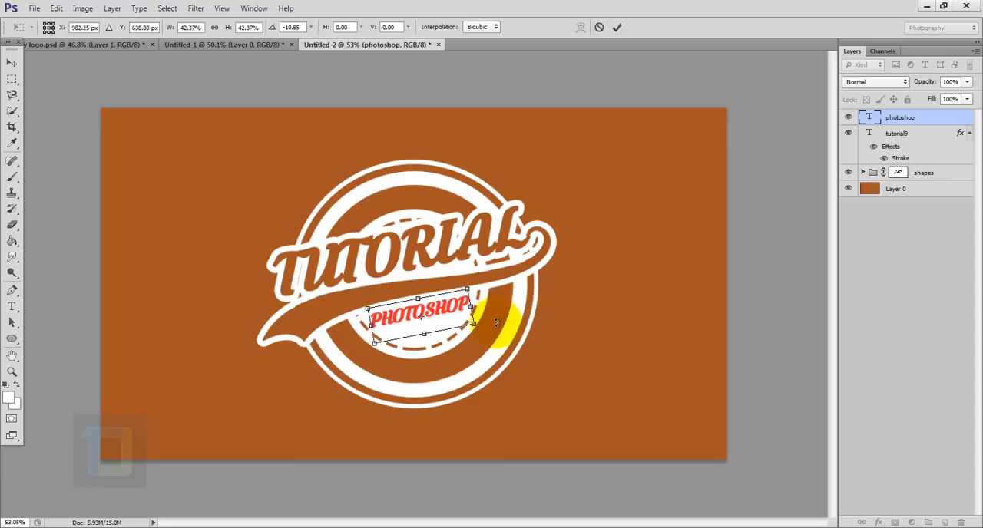
left_click(616, 27)
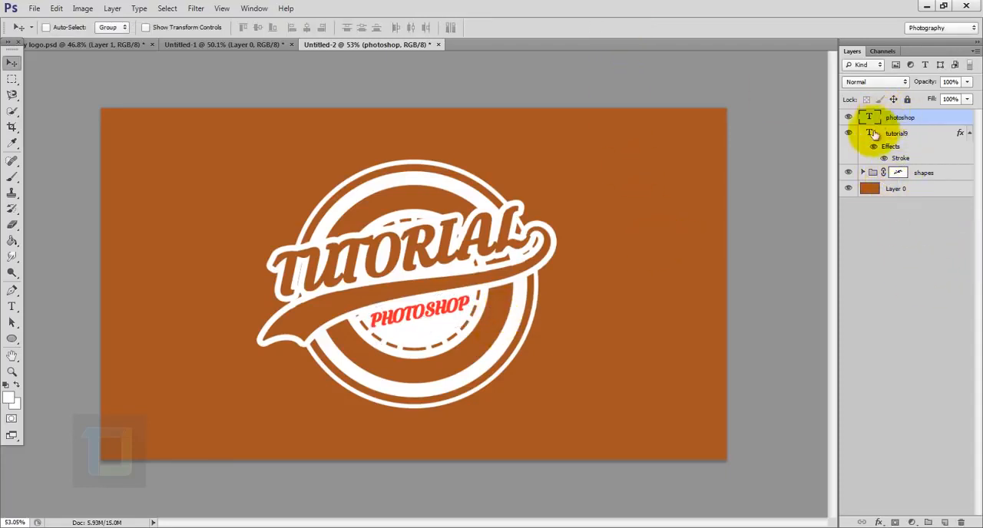
- Hide the "photoshop" layer and cut its lettering out of the shapes group by painting the group mask black within the text outline, and deselect
left_click(871, 119, "ctrl")
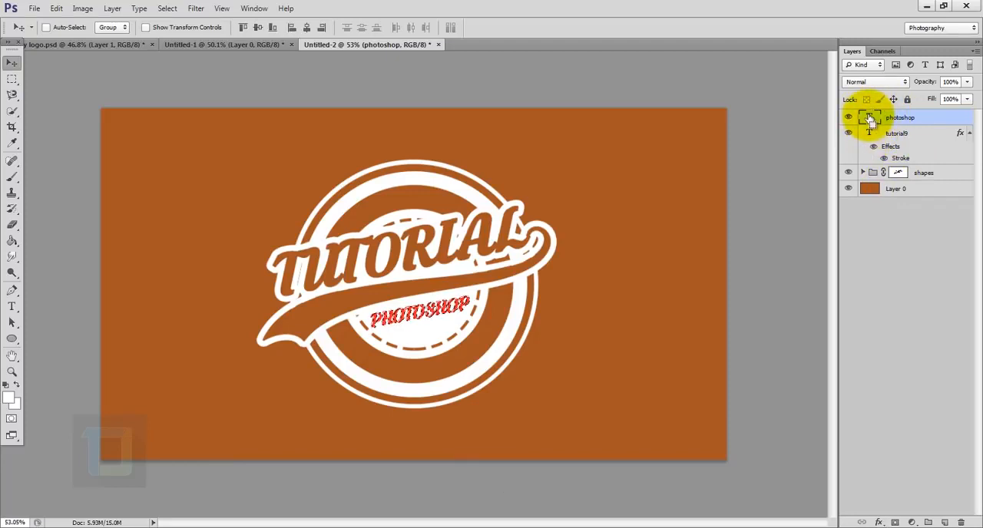
left_click(850, 118)
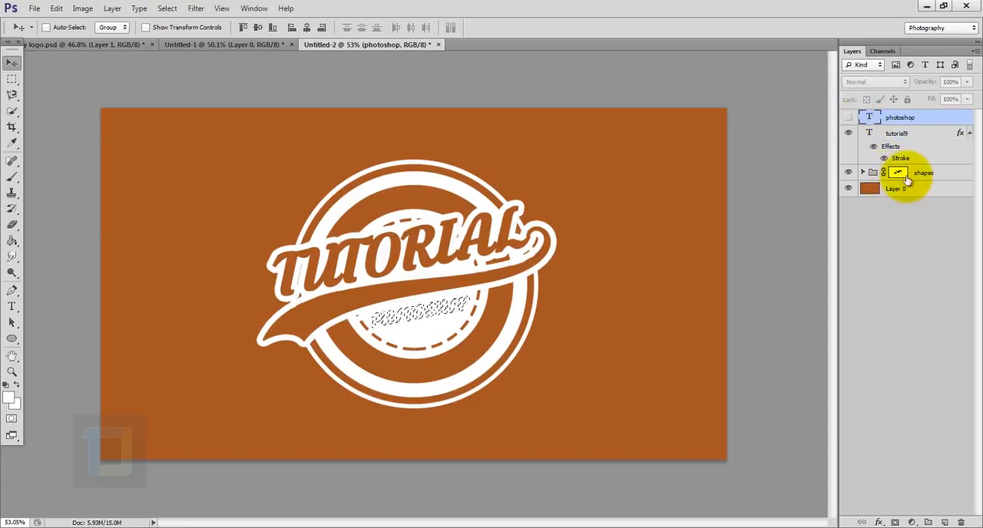
left_click(896, 172)
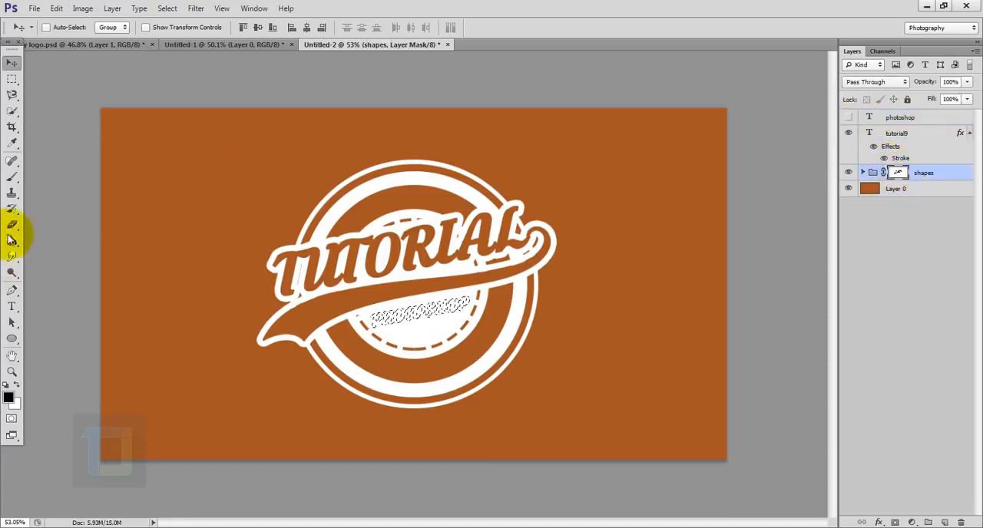
left_click(11, 177)
left_click(80, 176)
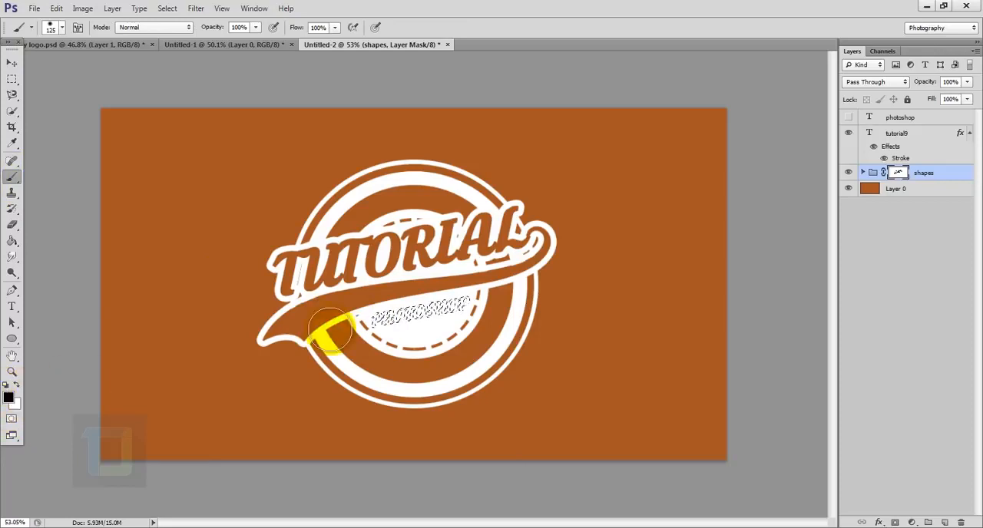
scroll(381, 302, "up", 3)
left_click_drag(382, 343, 575, 318)
mouse_move(272, 327)
left_mouse_down()
mouse_move(505, 320)
mouse_move(521, 315)
mouse_move(461, 292)
mouse_move(407, 319)
mouse_move(575, 294)
left_mouse_up()
key("ctrl+d")
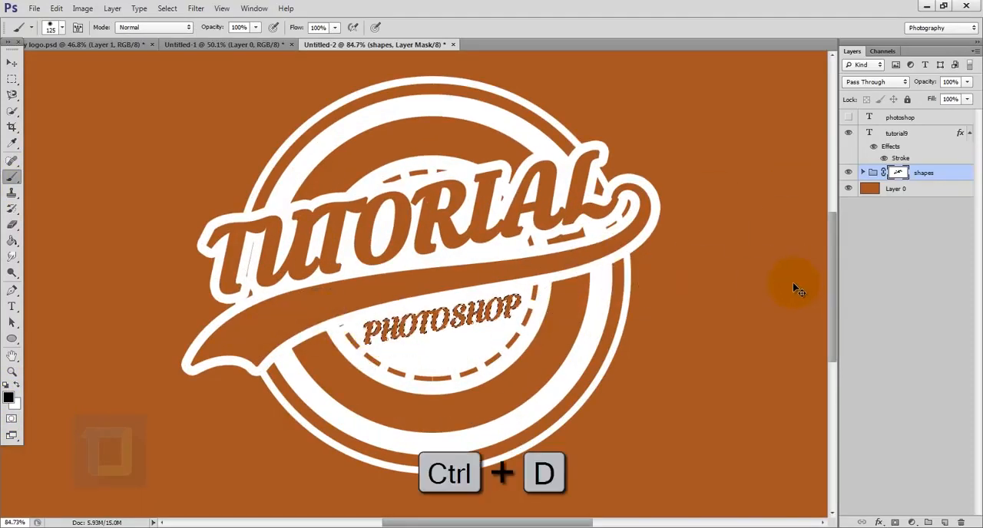
scroll(650, 335, "down", 3)
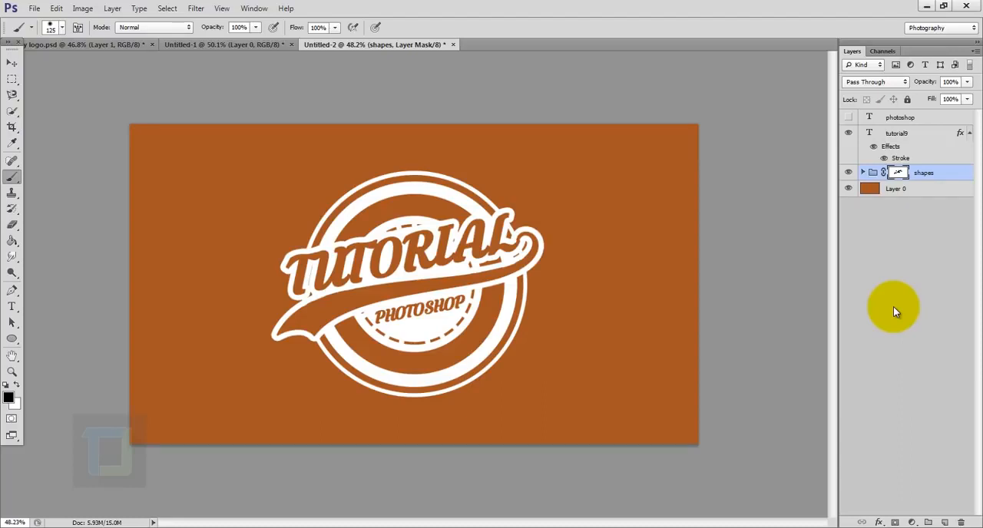
left_click(891, 133)
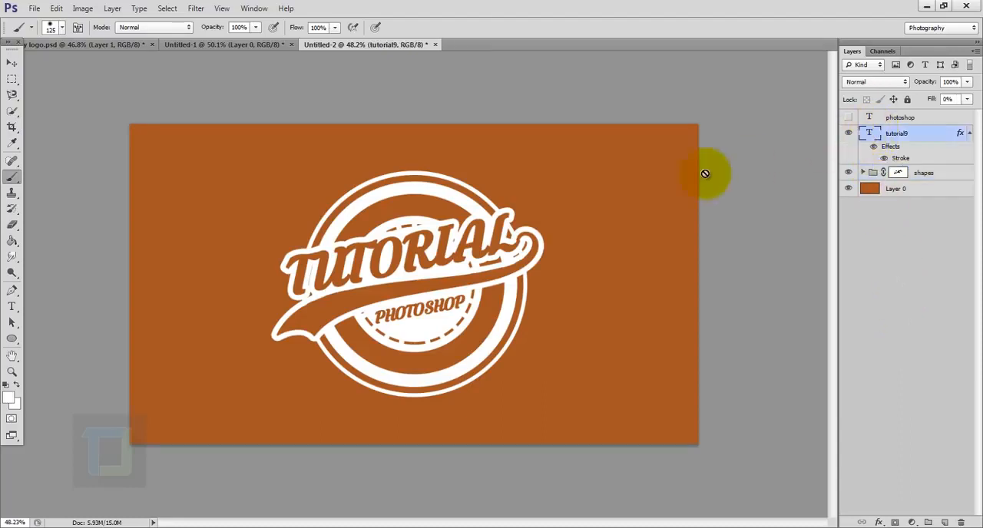
key("x")
double_click(869, 133)
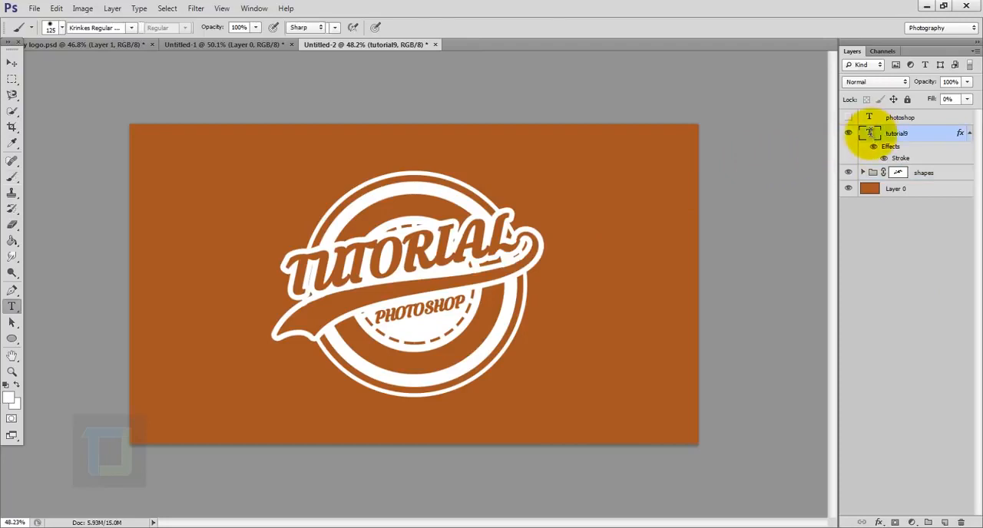
key("Escape")
key("b")
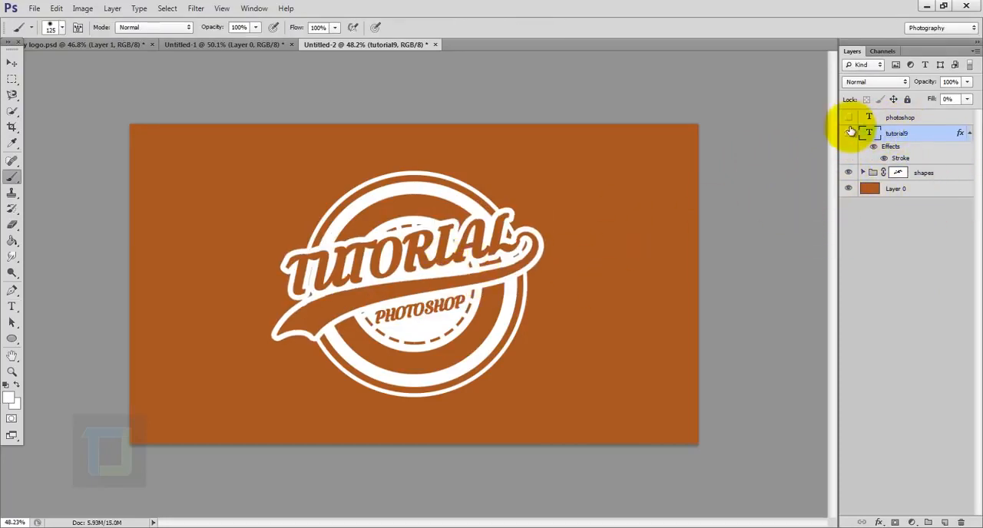
- Try hiding the "tutorial9" layer and deleting the mask of the shapes group, and undo both changes
left_click(849, 133)
left_click(898, 172)
right_click(899, 174)
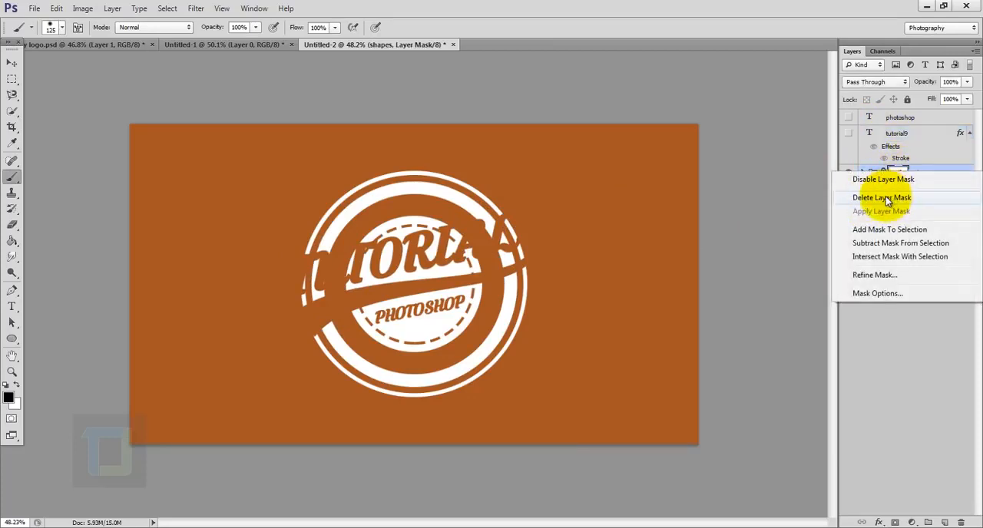
left_click(887, 198)
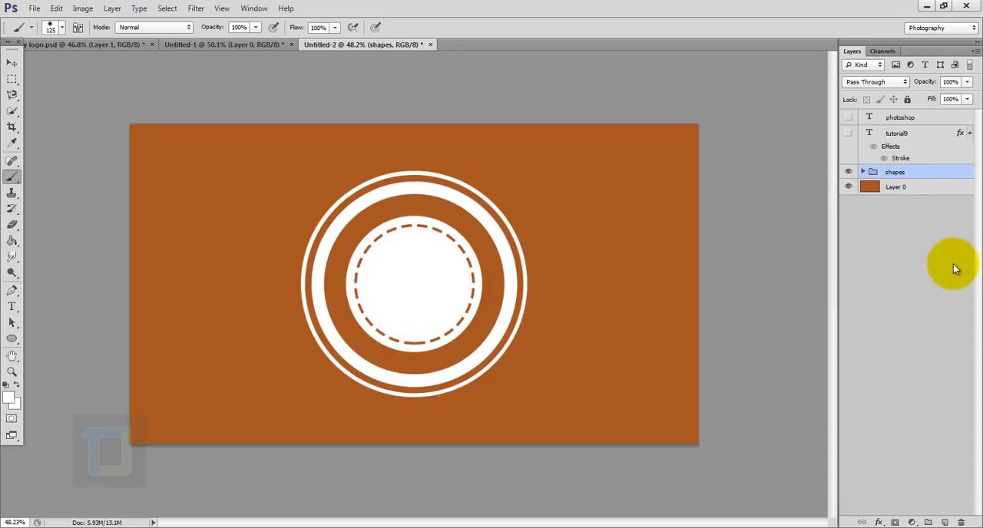
key("ctrl+alt+z")
key("ctrl+alt+z")
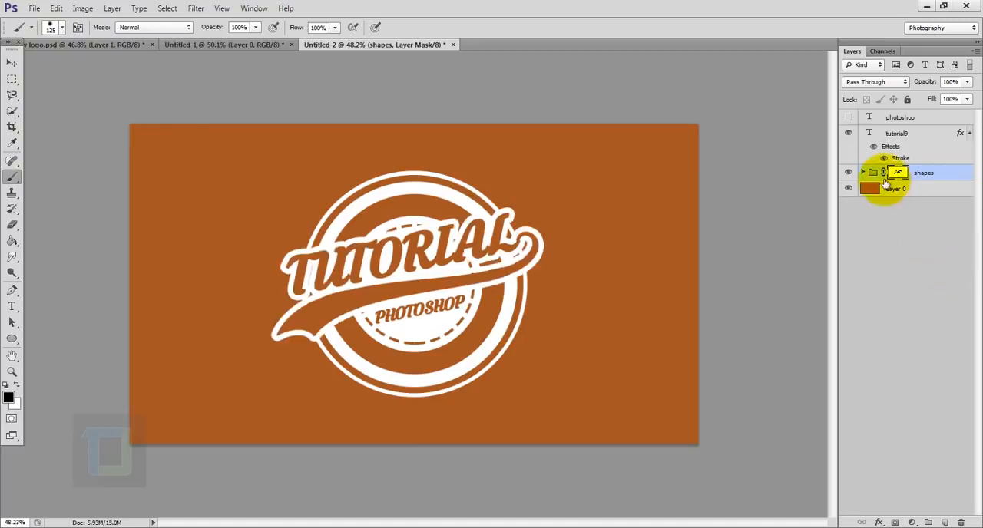
- Group the shapes group with the "tutorial9" and "photoshop" text layers, and check the new group's visibility and contents
left_click(925, 173)
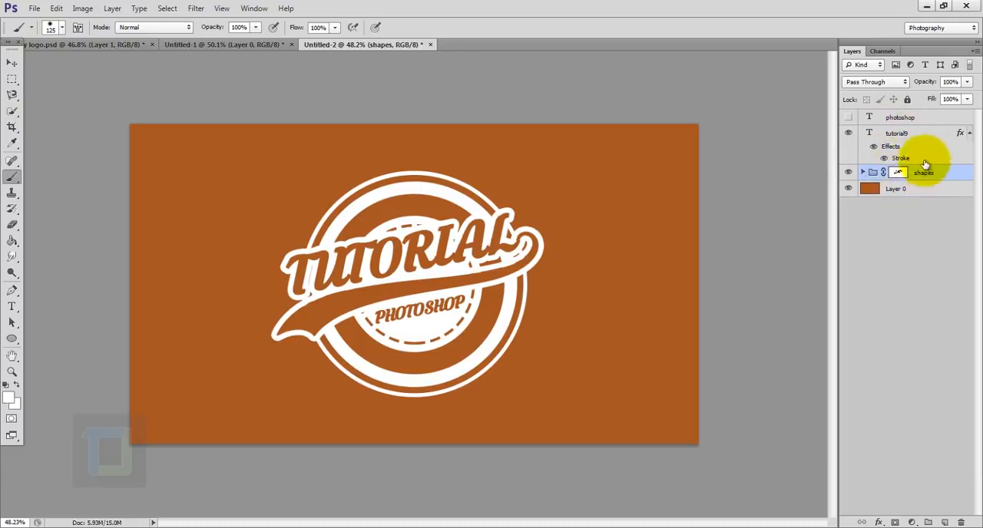
left_click(897, 134, "ctrl")
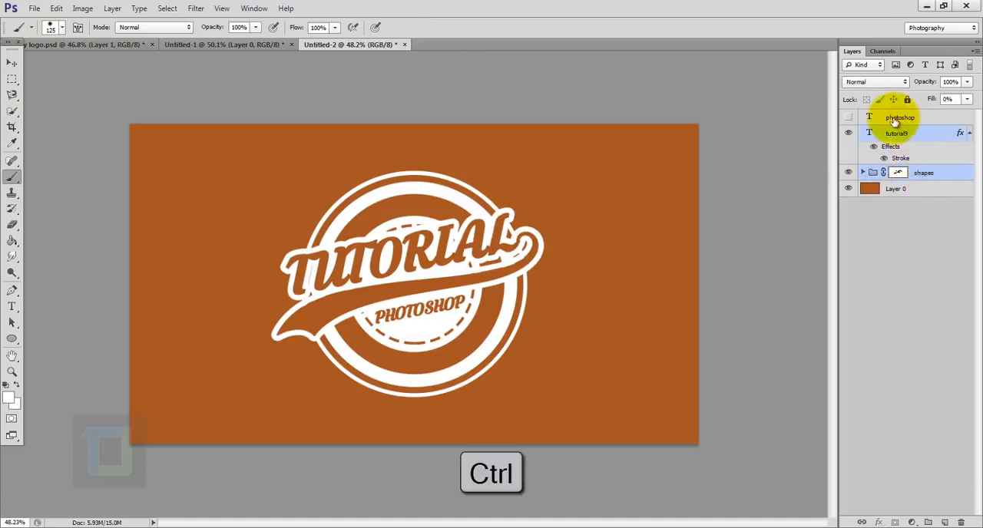
left_click(897, 118, "ctrl")
key("ctrl+g")
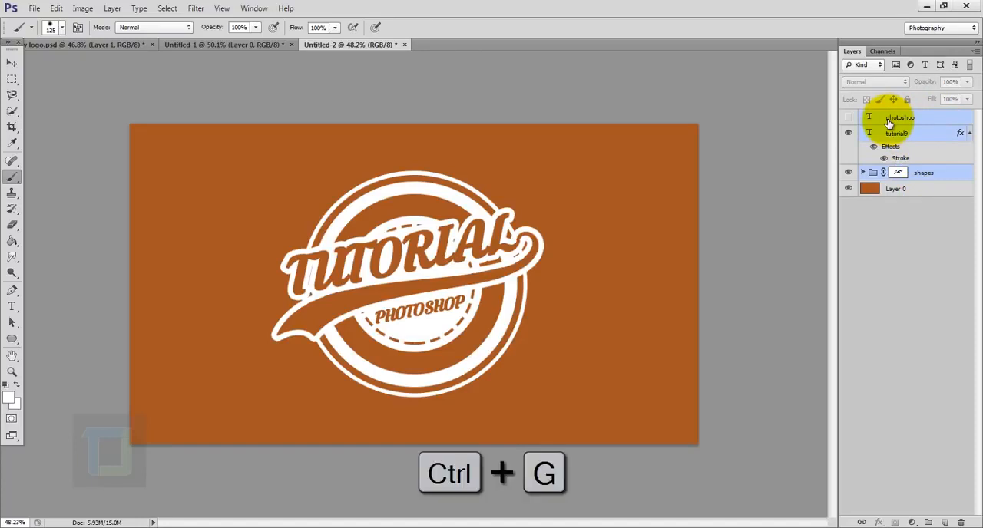
left_click(849, 117)
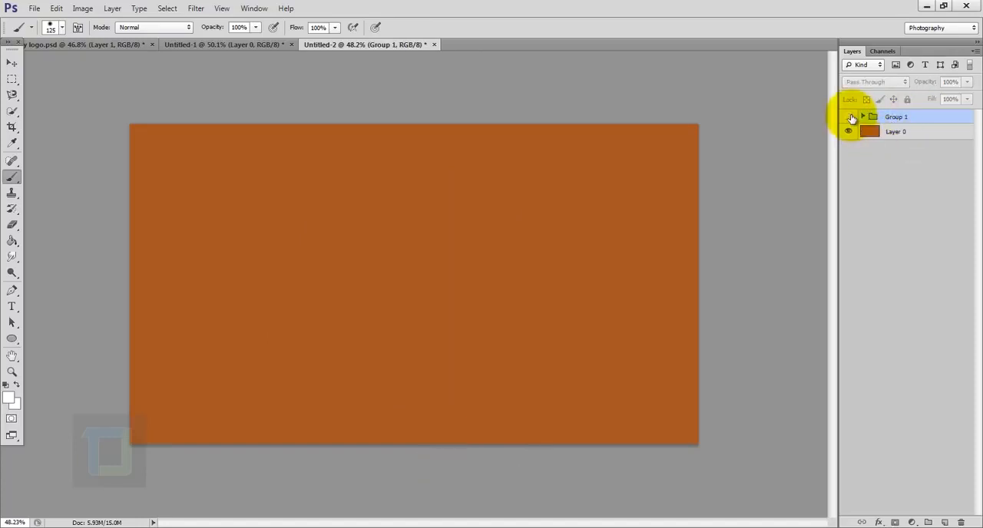
left_click(849, 116)
left_click(862, 117)
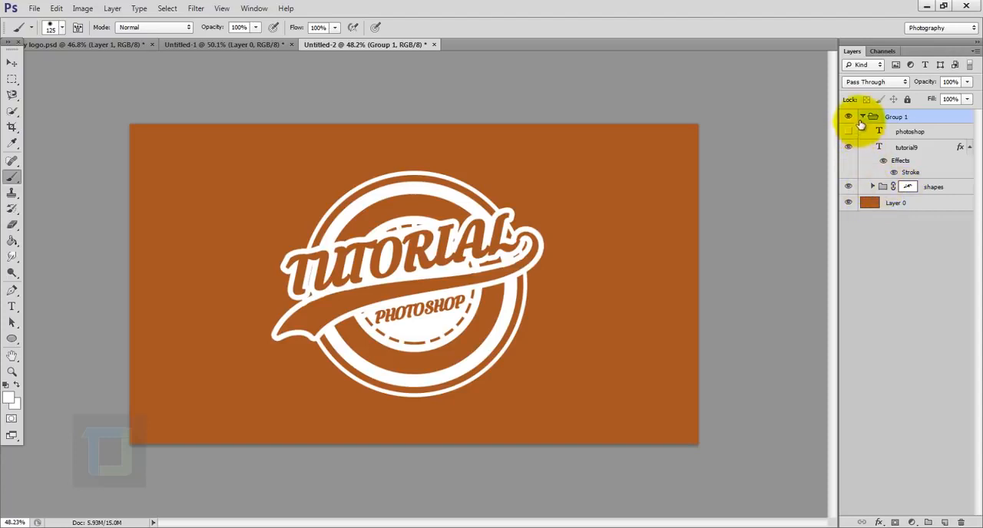
left_click(862, 116)
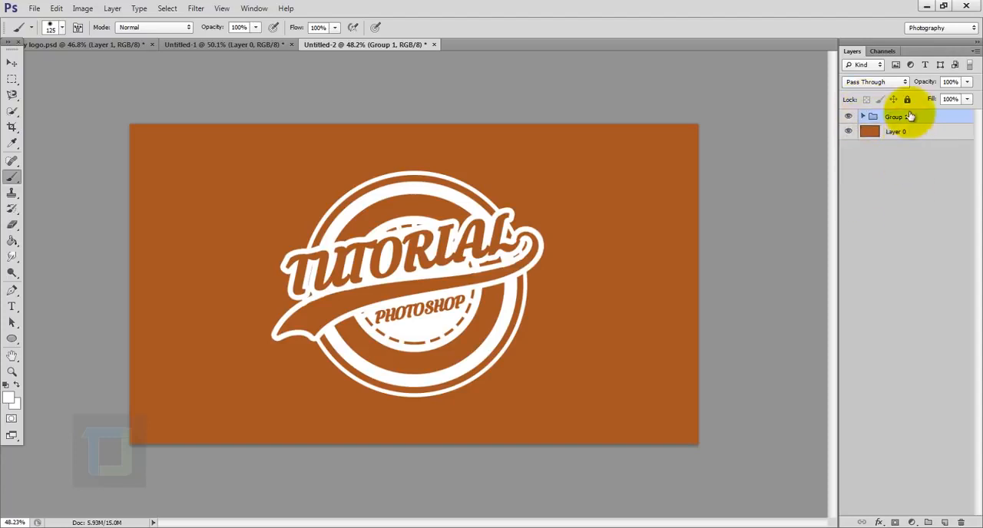
- Scale the whole logo group, Group 1, up to about 116% around its centre
key("ctrl+t")
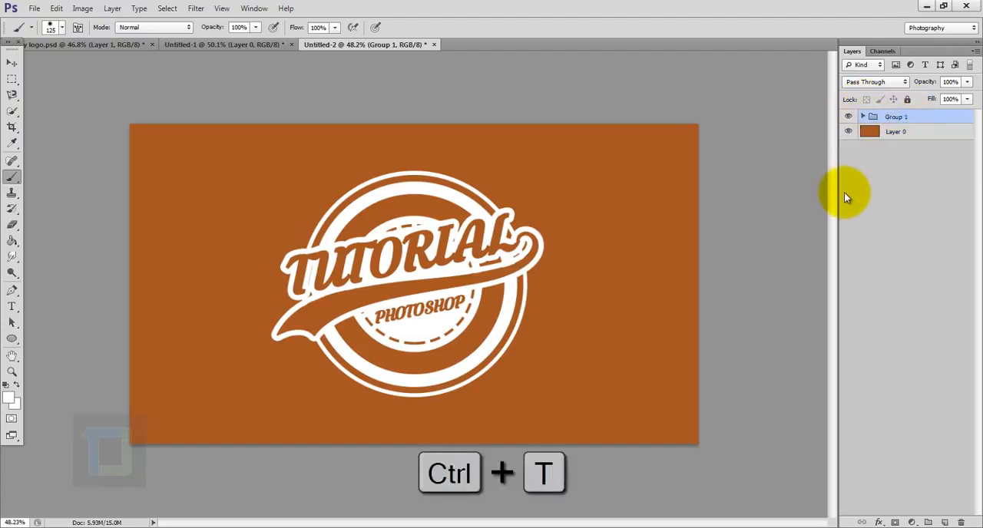
left_click_drag(547, 174, 569, 154)
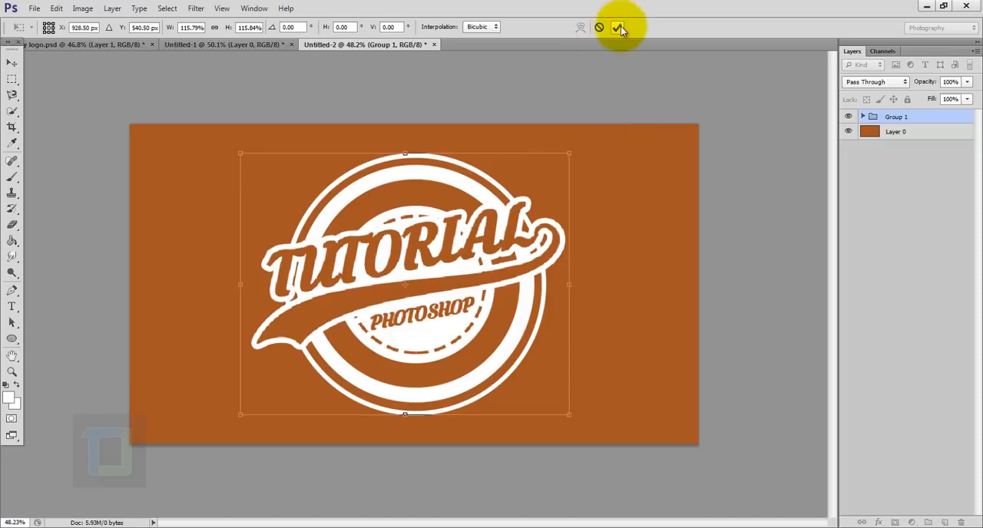
left_click(617, 27)
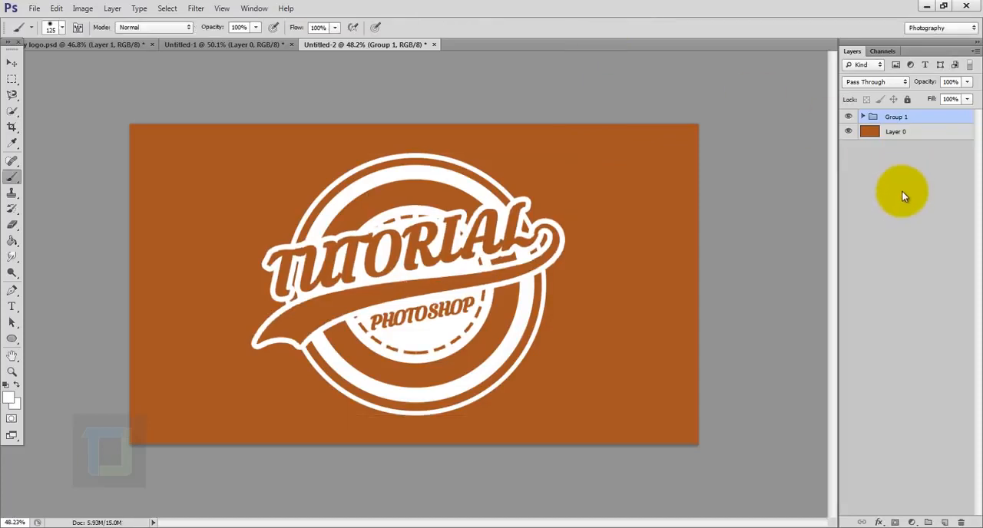
- Add a Gradient Overlay effect to the background layer, Layer 0
mouse_move(903, 130)
left_mouse_down()
mouse_move(879, 132)
mouse_move(911, 128)
left_mouse_up()
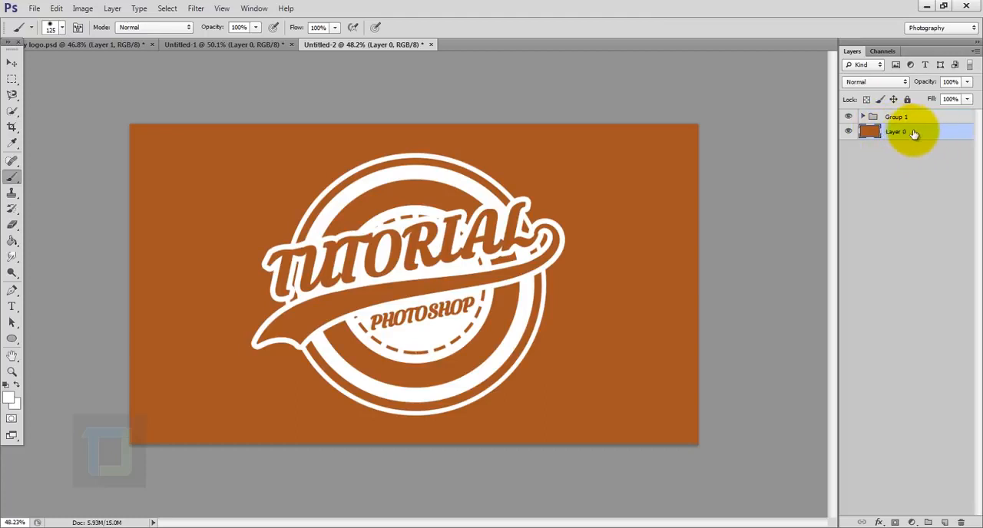
right_click(937, 131)
left_click(826, 112)
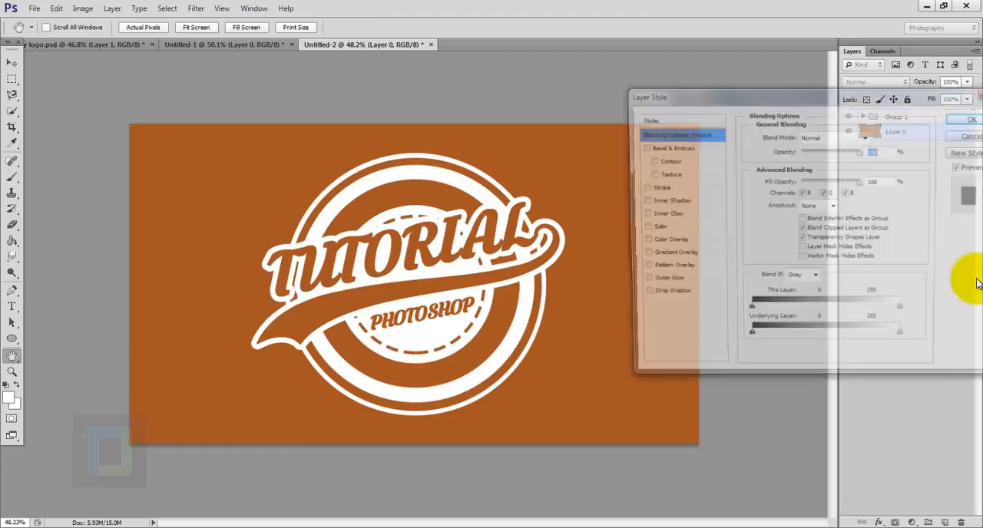
left_click_drag(711, 104, 691, 83)
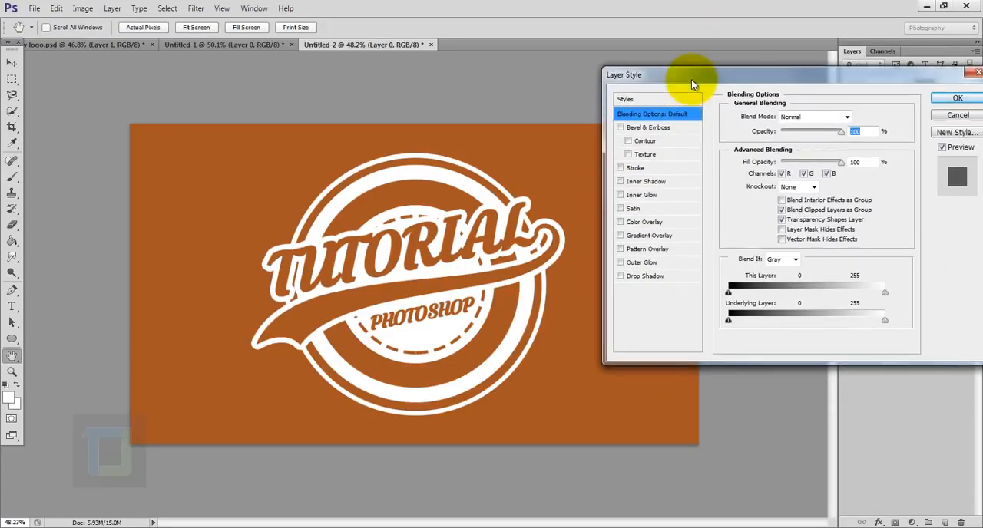
left_click(620, 236)
left_click(640, 237)
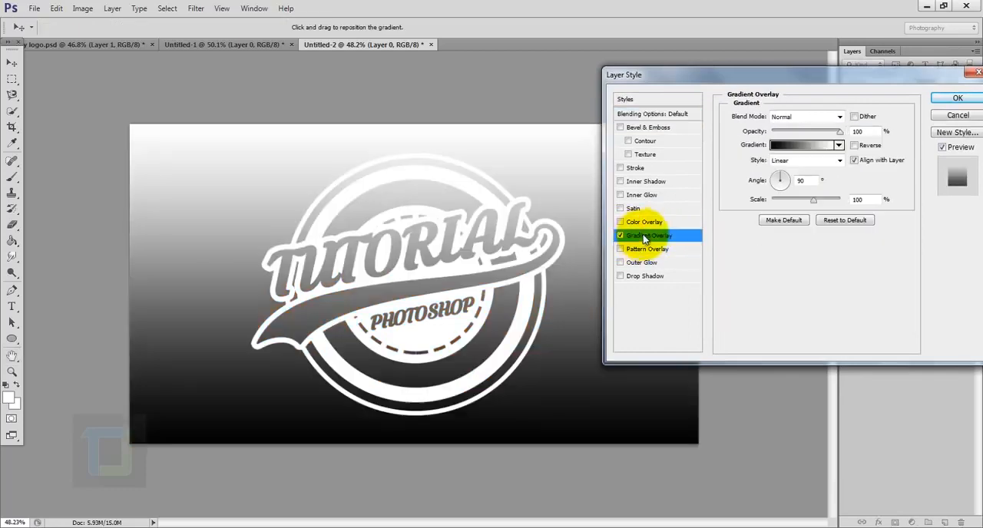
- Change the black stop of the overlay gradient to gray (a8a8a8), keeping white at the other end
left_click(804, 149)
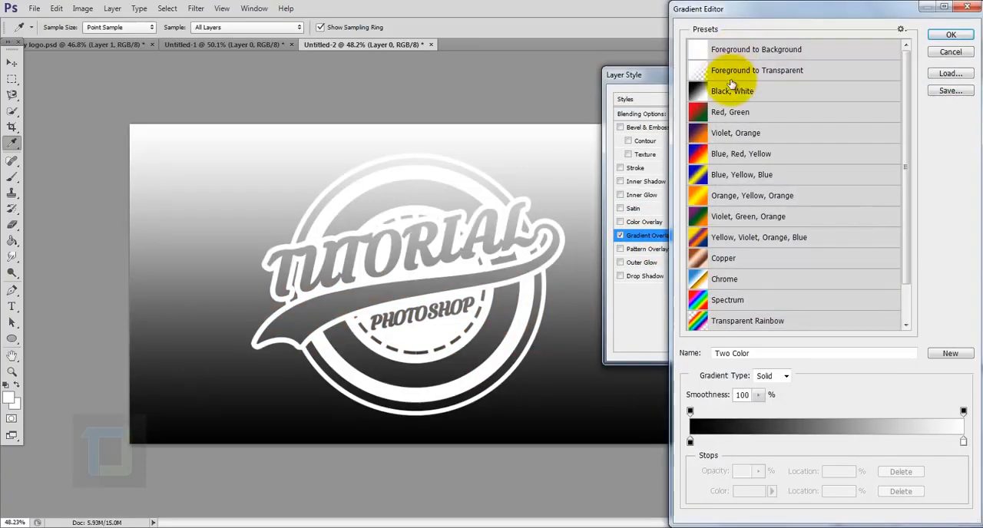
left_click(690, 444)
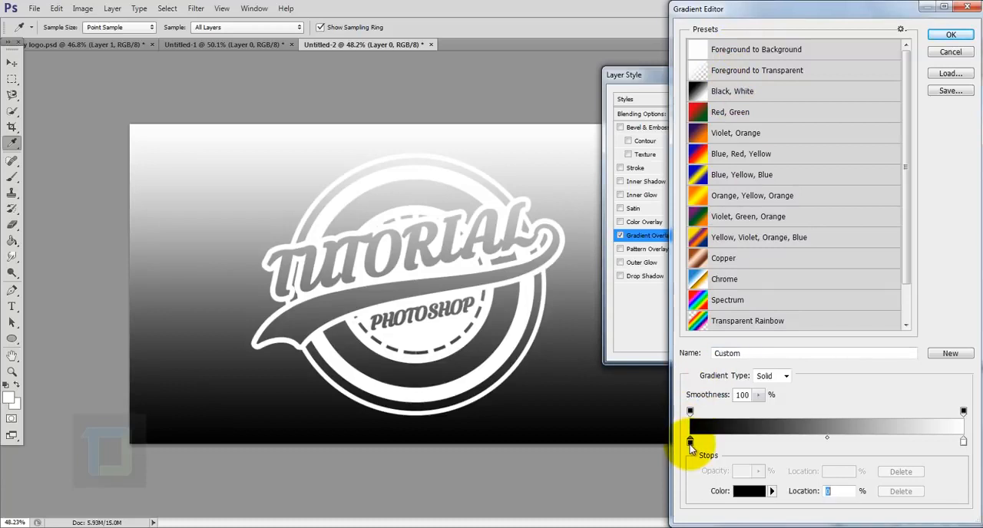
left_click(749, 492)
left_click(682, 193)
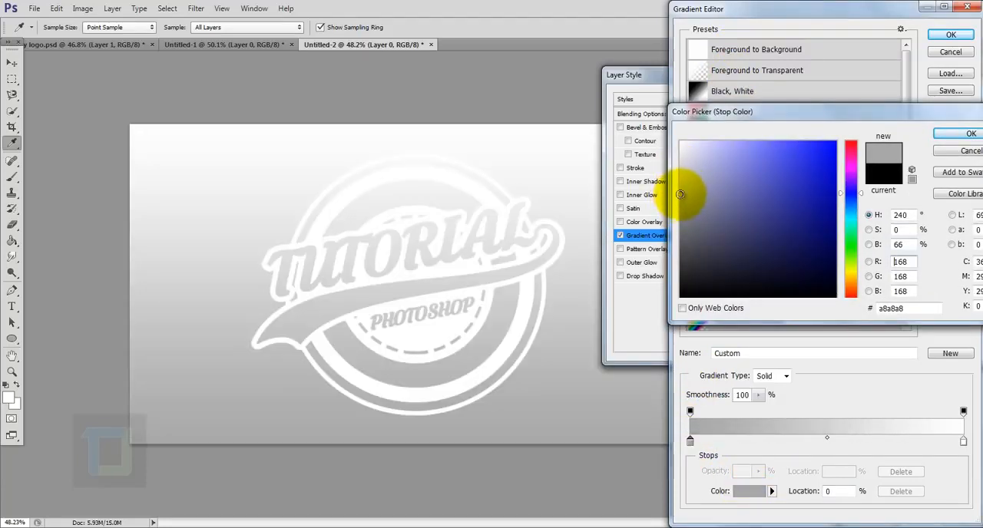
left_click(964, 133)
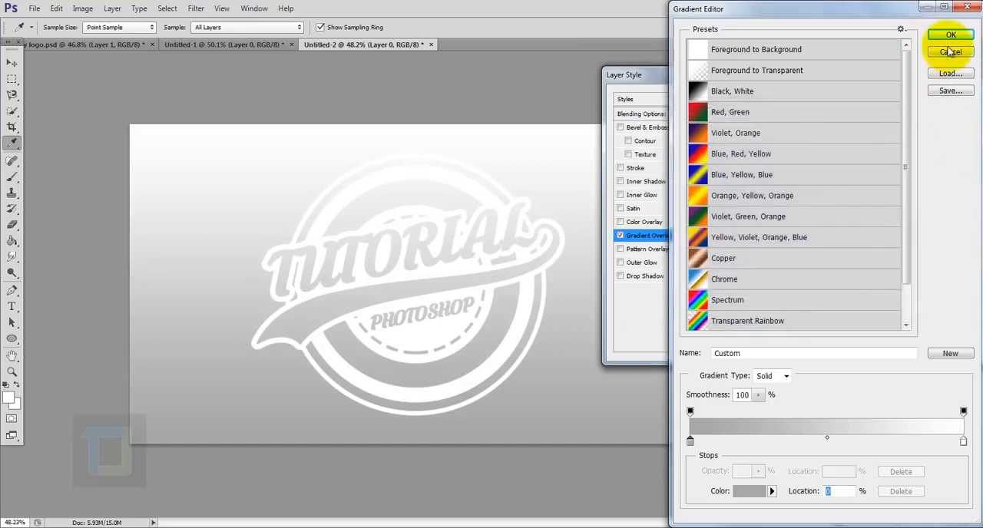
left_click(953, 36)
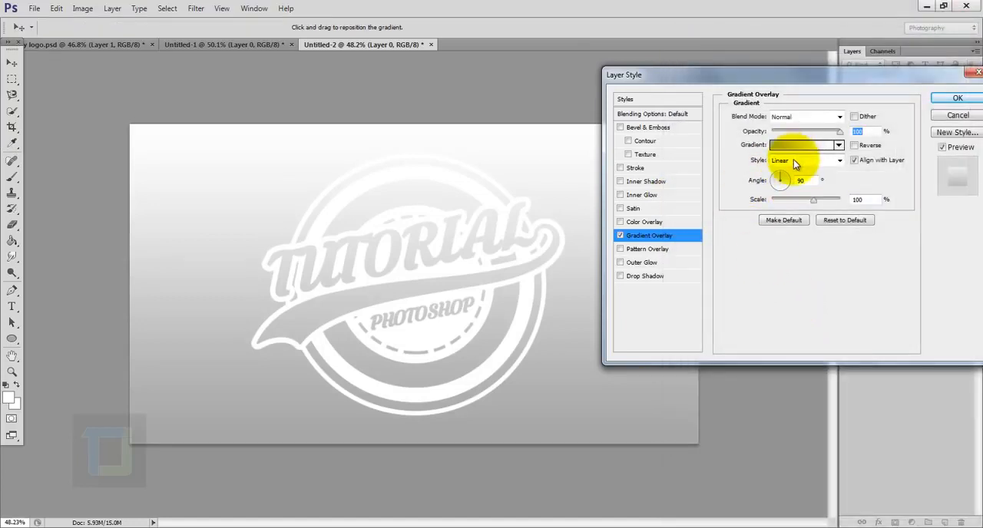
- Make the background's gradient overlay radial and reversed with a scale of 150%, and apply the layer style
left_click(793, 162)
left_click(806, 183)
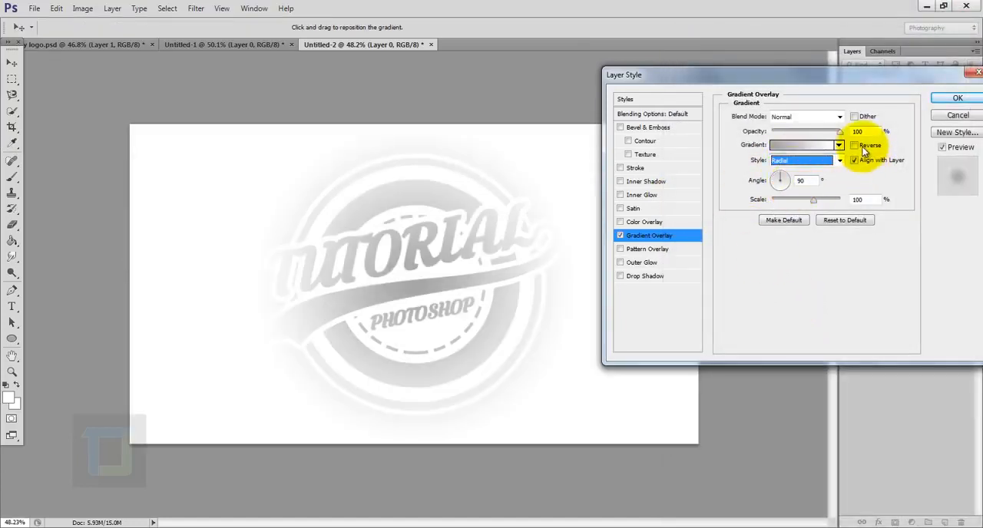
left_click(856, 147)
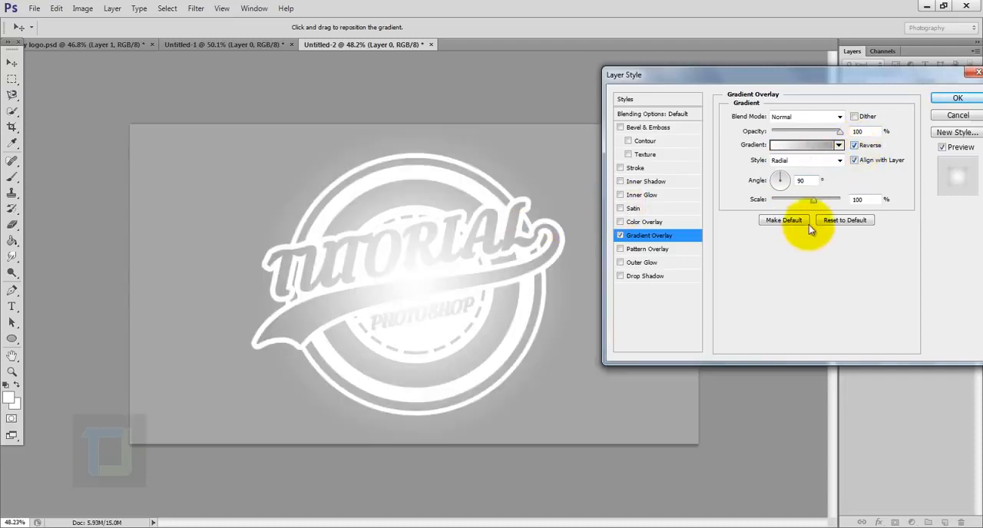
left_click_drag(814, 201, 896, 202)
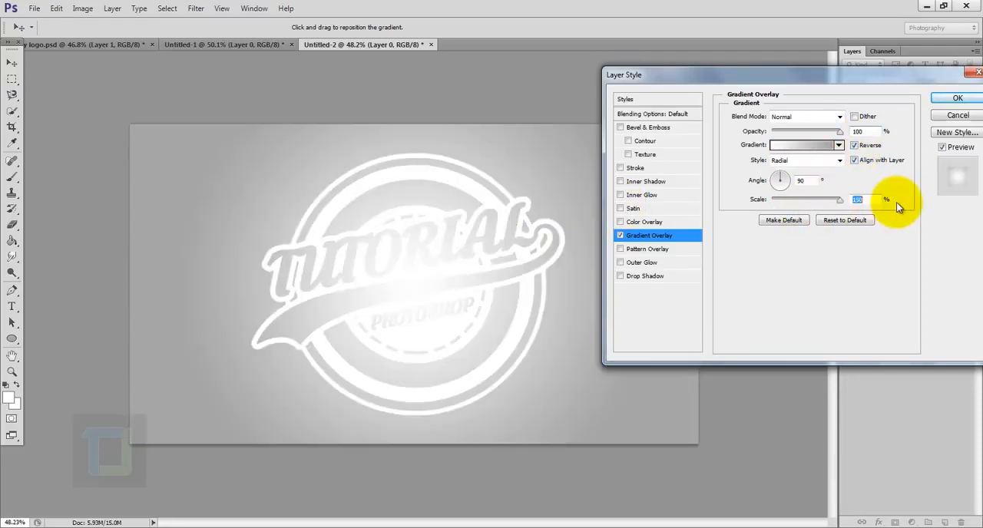
left_click(956, 97)
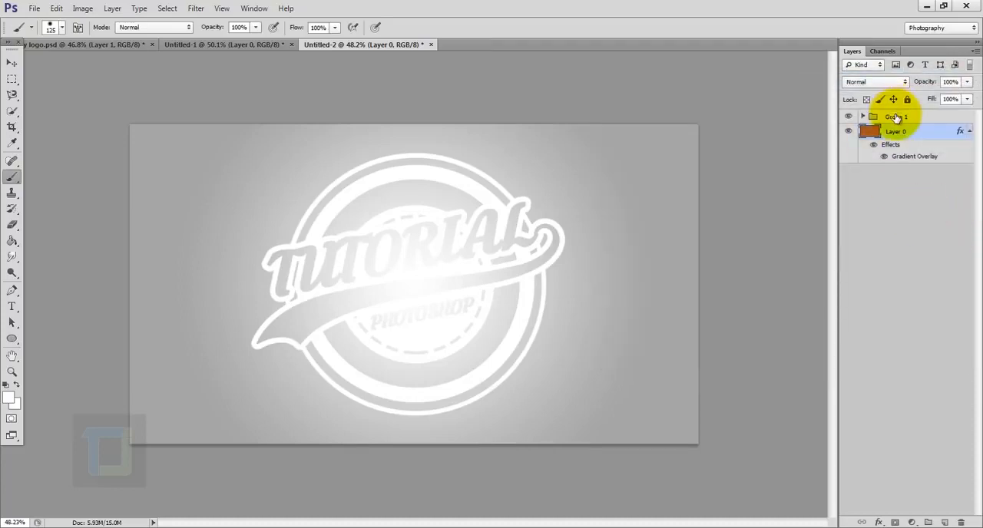
- Place the blue space nebula stock image above Group 1, enlarged to about 366% so it covers the logo
left_click(918, 118)
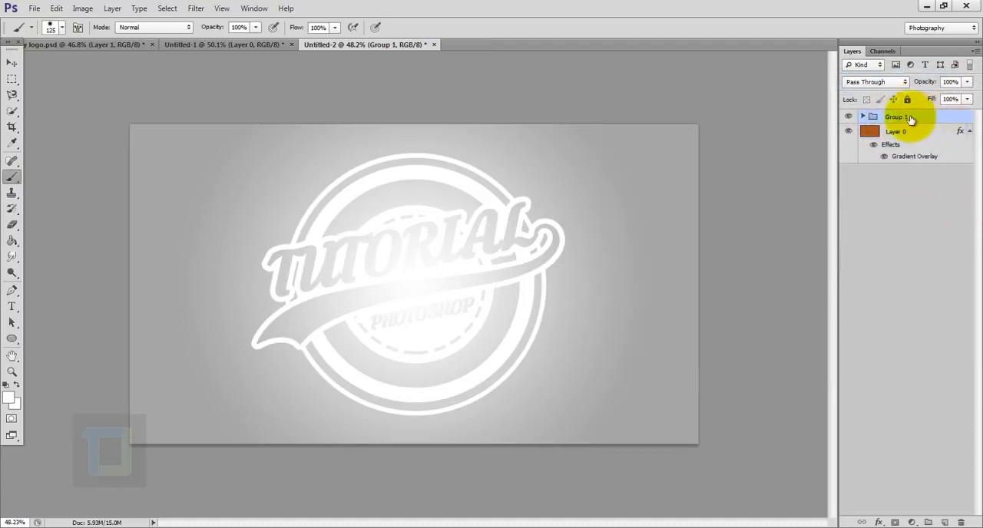
left_click(34, 10)
left_click(45, 214)
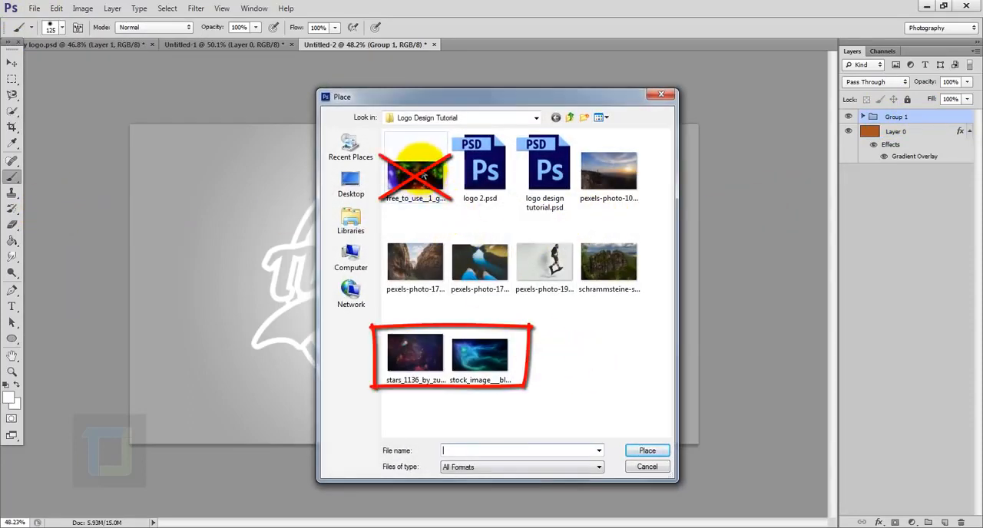
left_click(480, 347)
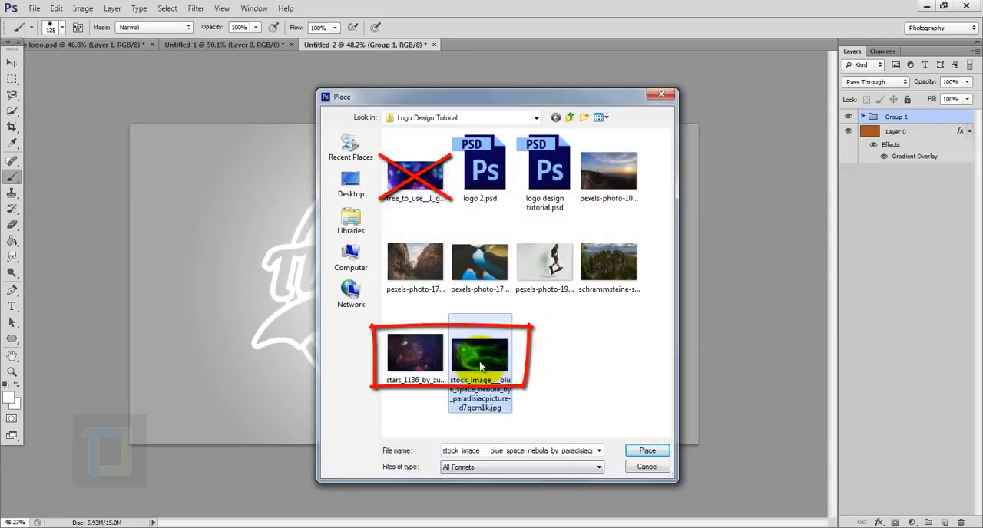
left_click(646, 451)
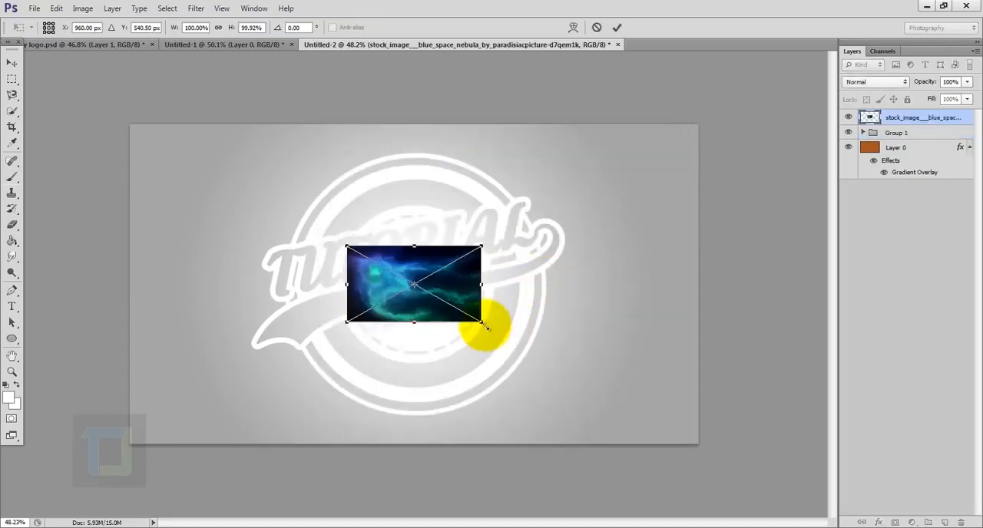
left_click_drag(481, 323, 662, 423)
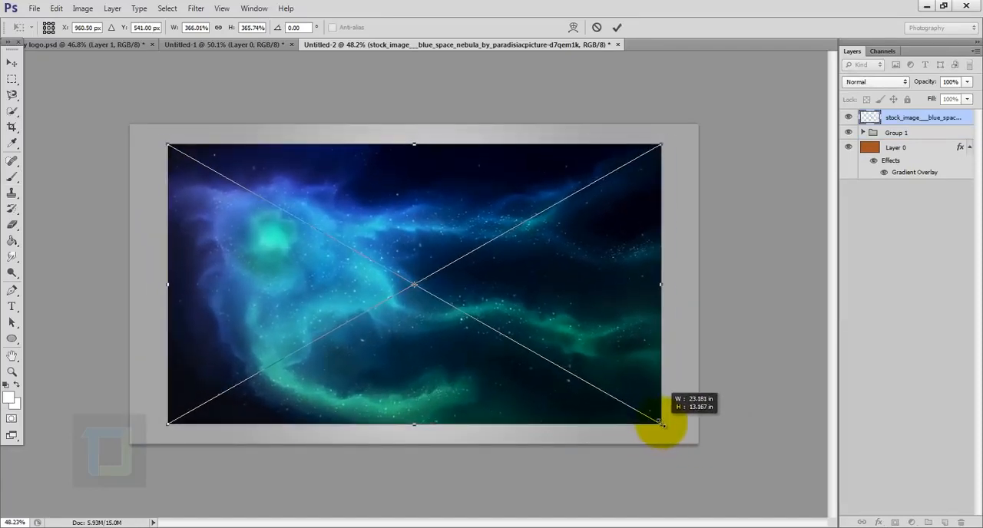
left_click(617, 27)
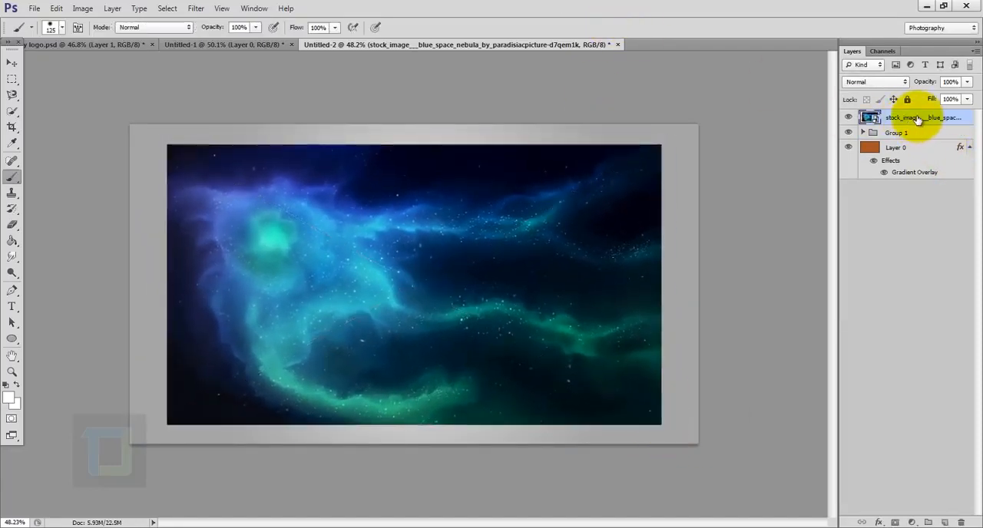
- Clip the nebula image to Group 1, rotate it about 145°, and shift it to about X 892 px, Y 570 px
right_click(917, 120)
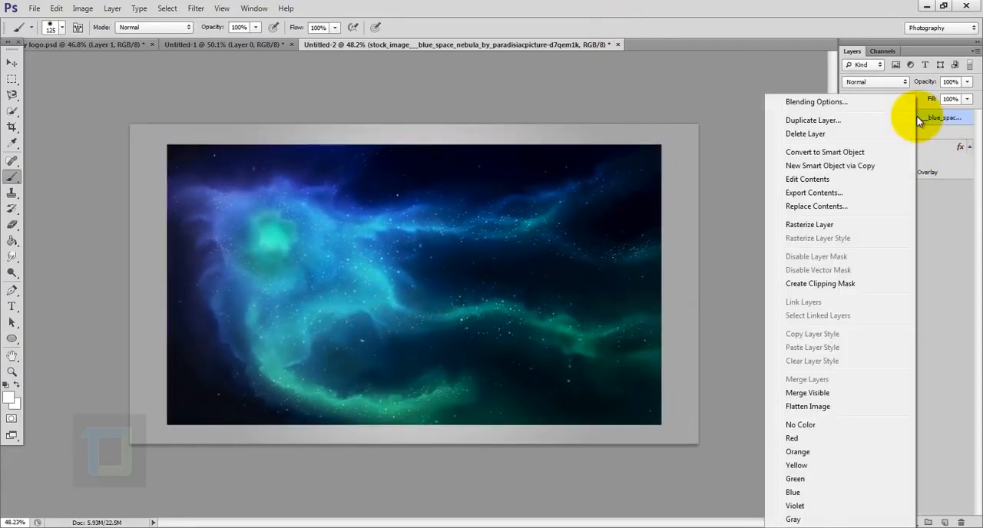
left_click(799, 283)
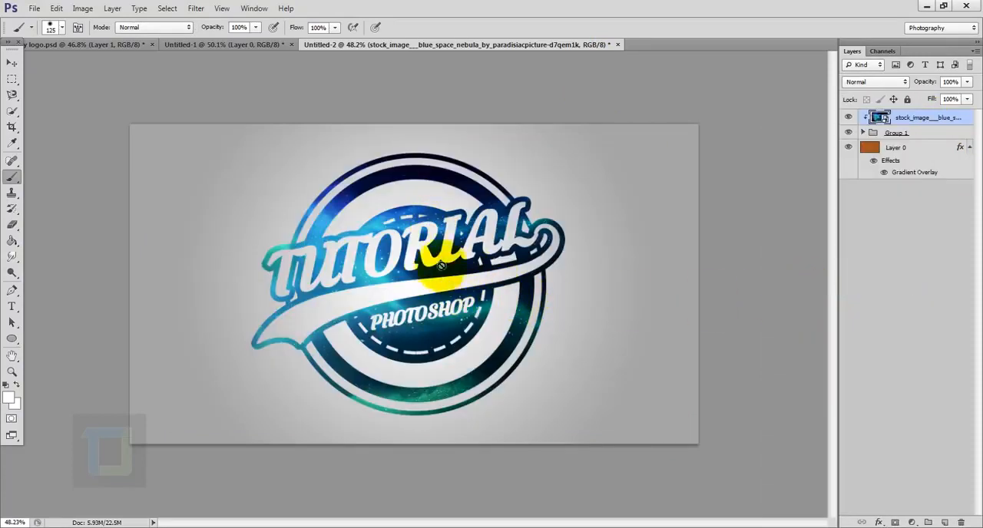
key("ctrl+t")
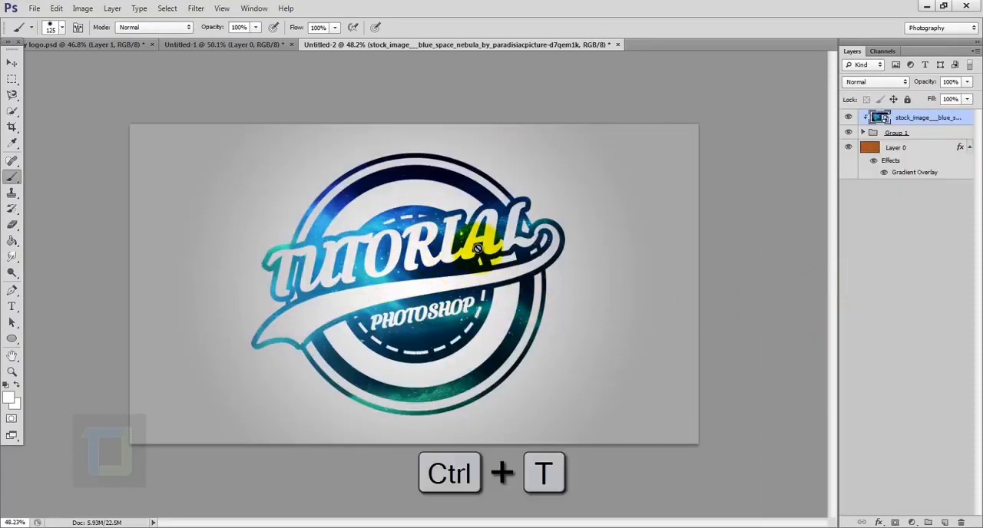
left_click_drag(687, 105, 347, 466)
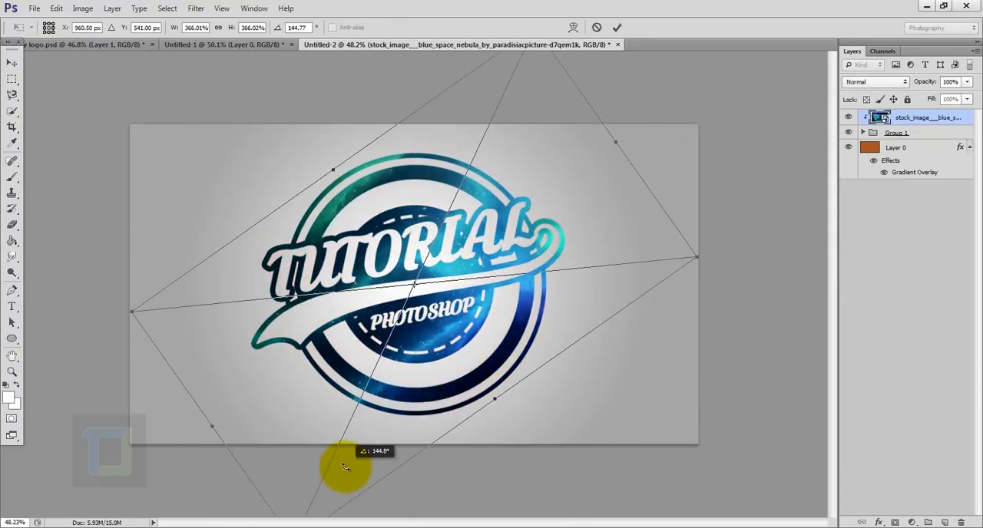
left_click_drag(464, 349, 442, 360)
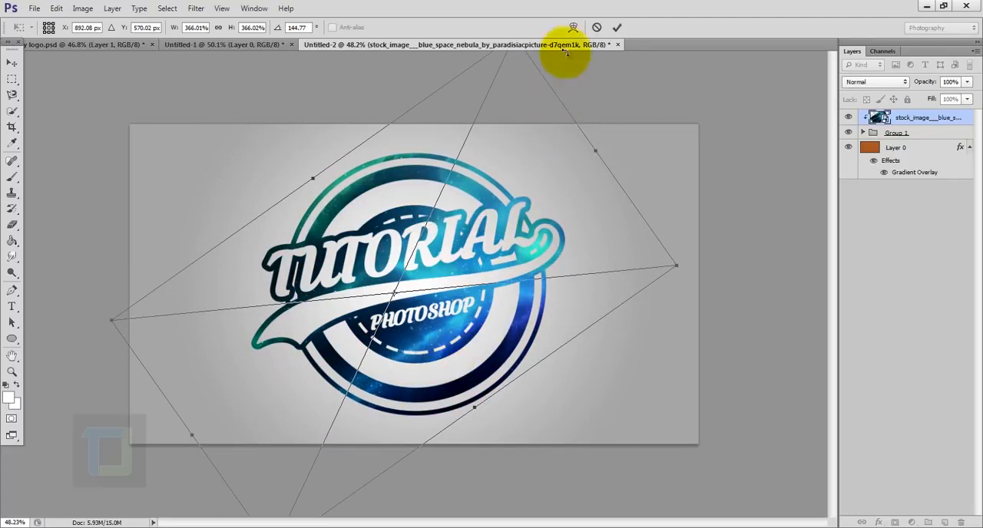
left_click(615, 28)
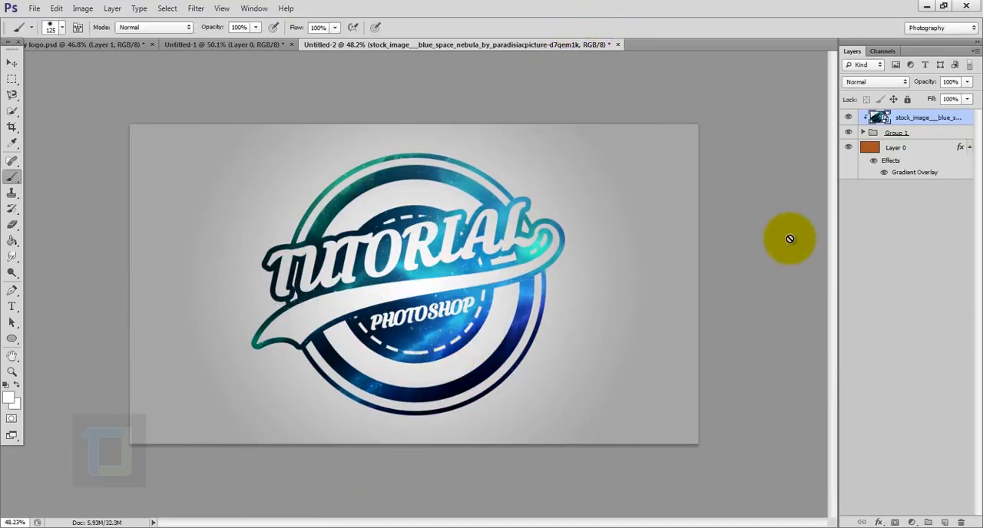
- Place the stars_1136 image above the nebula layer at its default 67.5% size
left_click(34, 9)
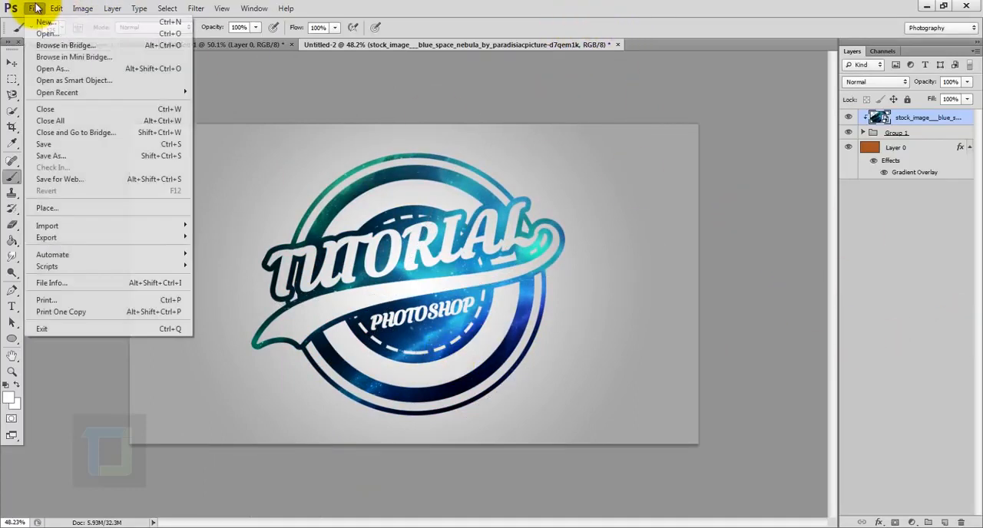
left_click(55, 210)
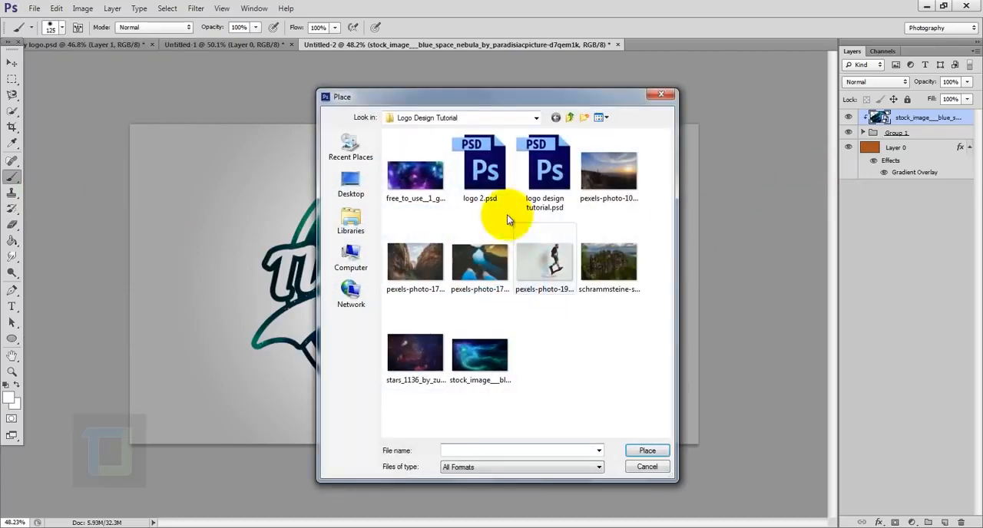
left_click(399, 173)
mouse_move(392, 175)
left_mouse_down()
mouse_move(472, 329)
mouse_move(417, 351)
left_mouse_up()
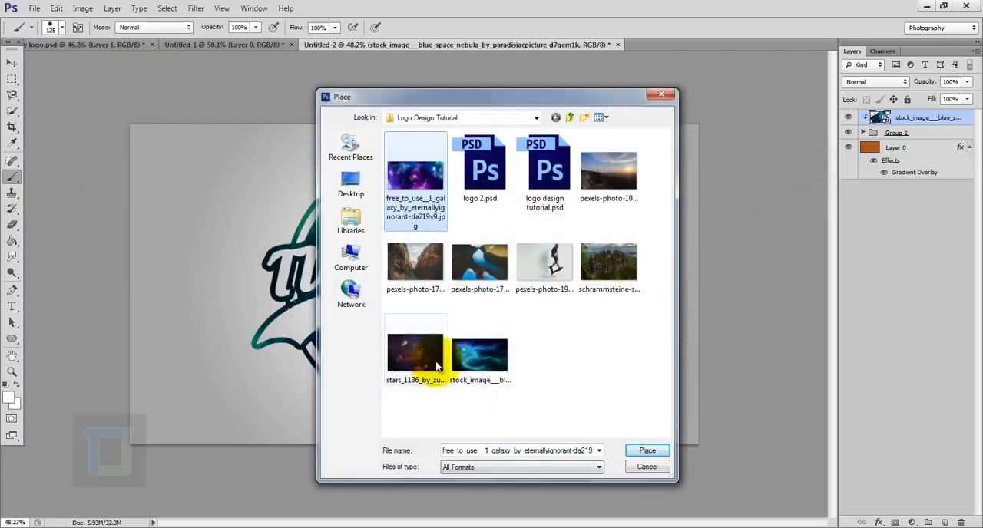
left_click(416, 356)
left_click(520, 402)
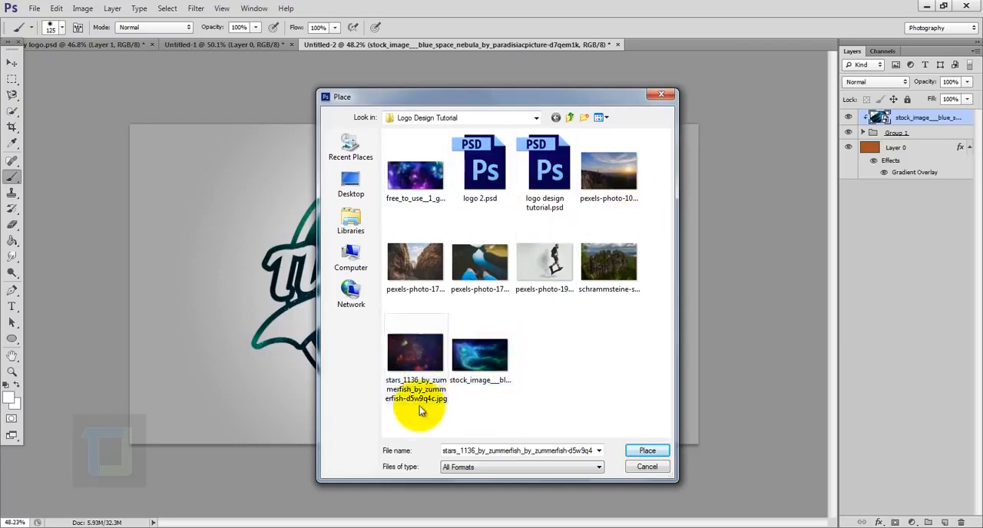
left_click(412, 355)
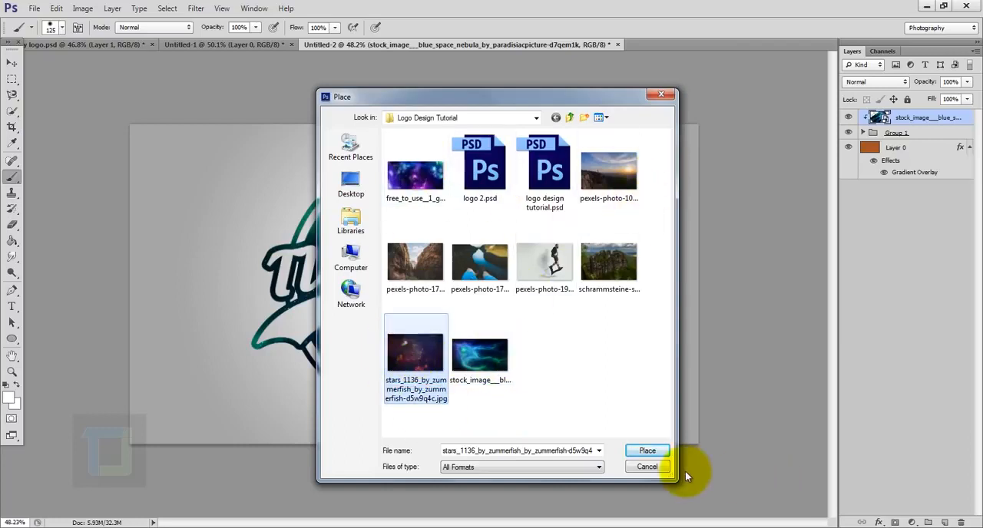
left_click(644, 451)
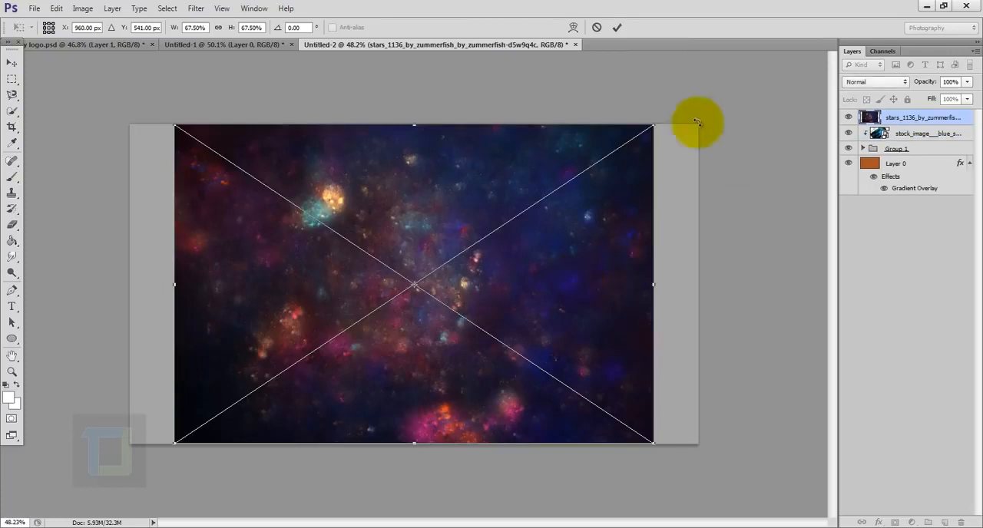
left_click(616, 27)
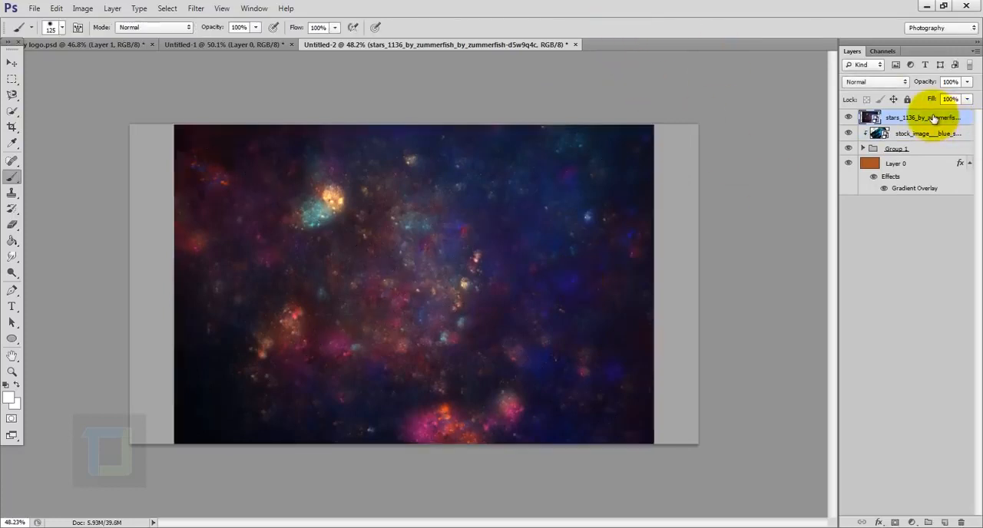
- Clip the stars image to Group 1, set its blend mode to Exclusion, and compare the logo with and without it
right_click(936, 117)
left_click(847, 284)
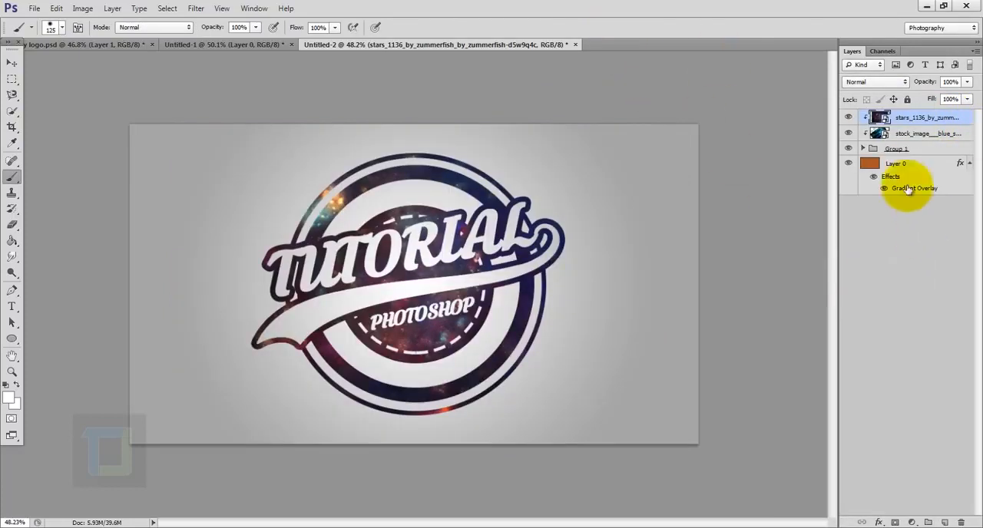
left_click(886, 83)
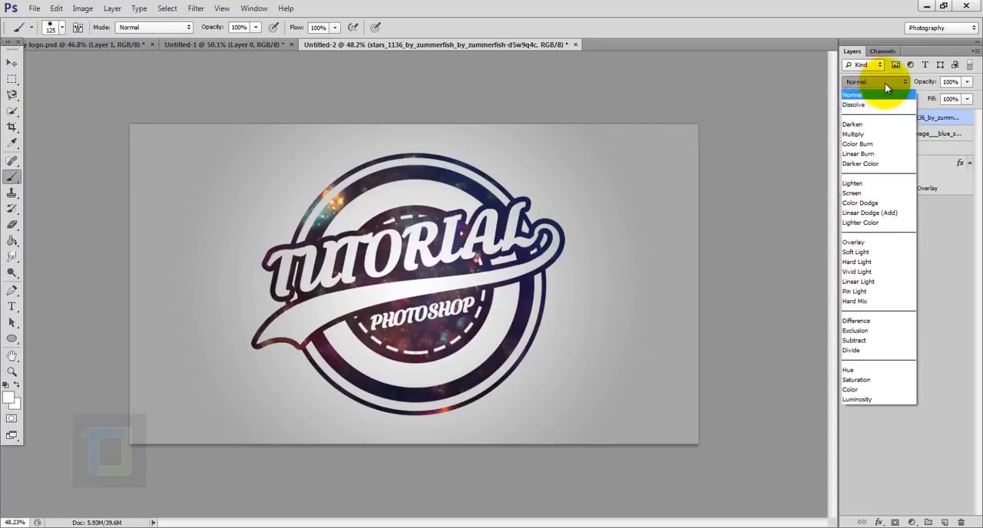
left_click(859, 331)
left_click(848, 119)
left_click(848, 118)
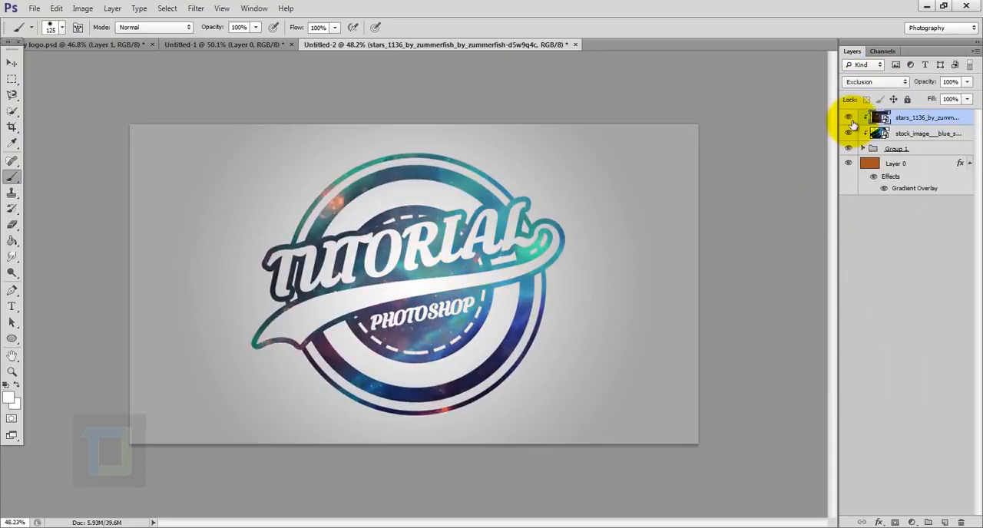
- Reposition the stars image to about X 1069 px, Y 440 px over the logo and rotate it about 12.7°
left_click(11, 62)
left_click_drag(361, 261, 507, 261)
left_click_drag(507, 283, 545, 274)
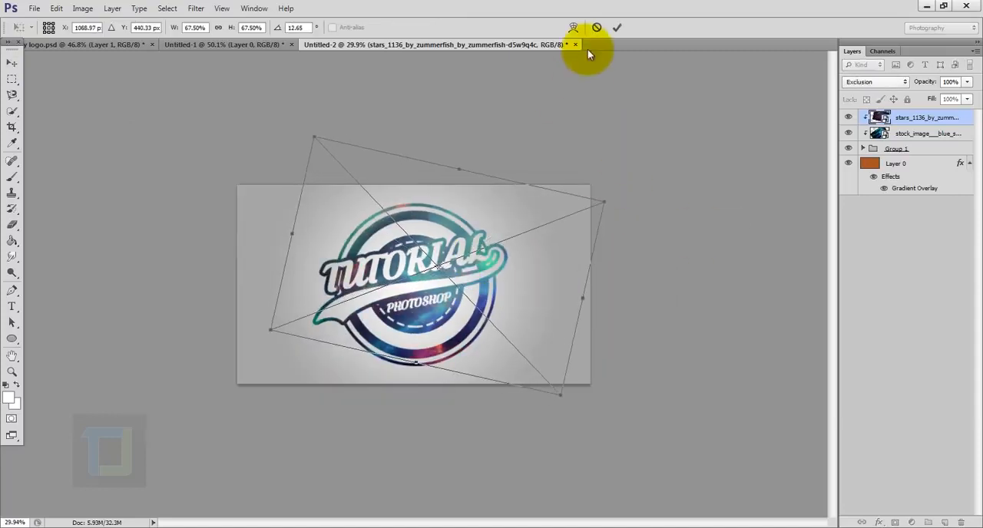
left_click(617, 28)
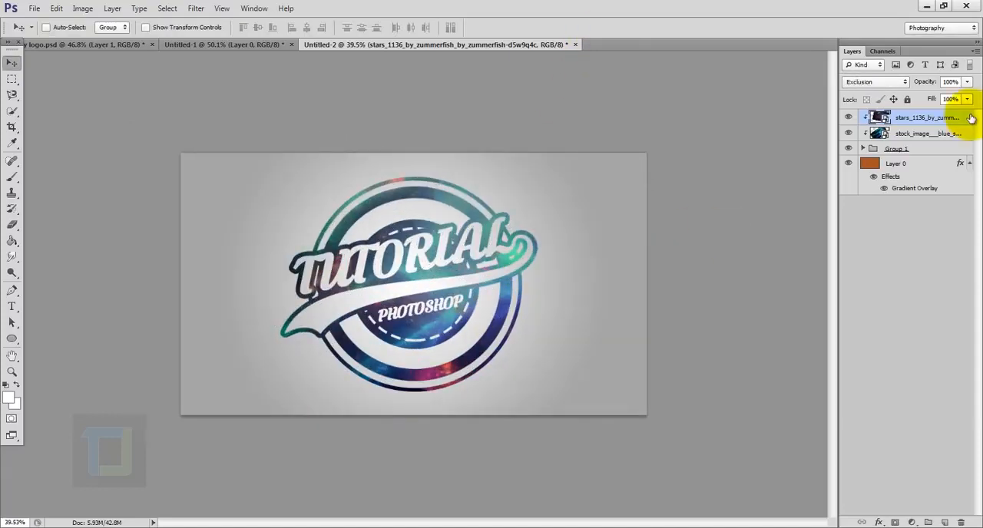
- Add a Curves adjustment clipped to the logo and brighten the midtones with a point at input 117, output 141
left_click(912, 522)
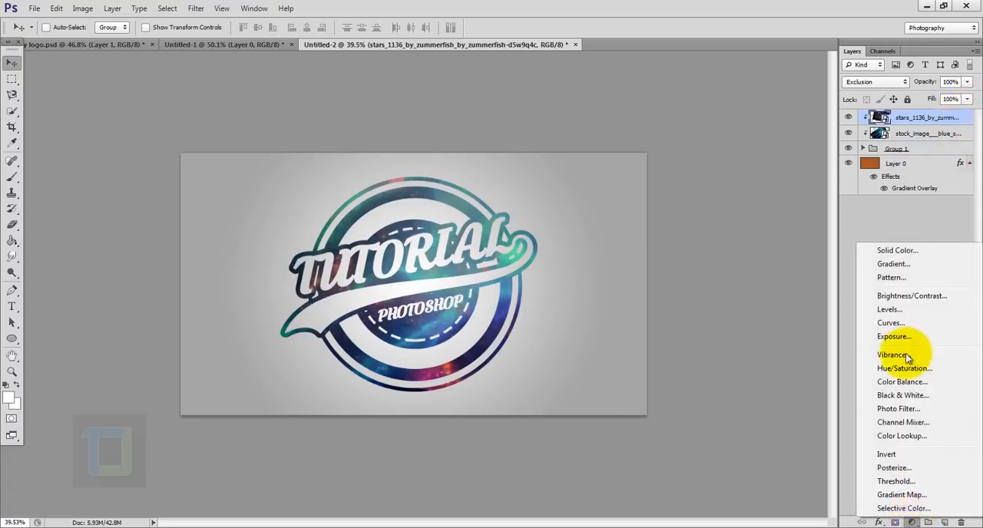
left_click(893, 323)
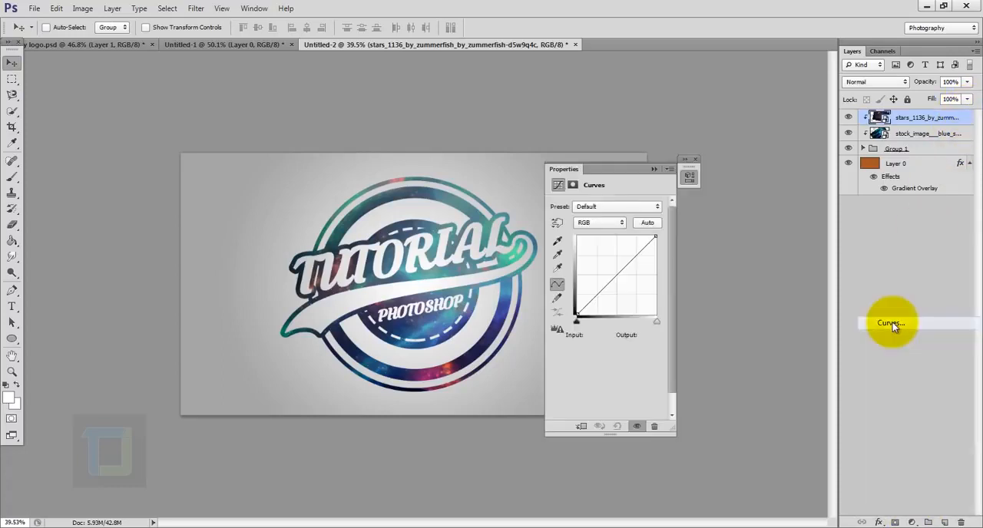
left_click(581, 426)
left_click_drag(612, 172, 683, 173)
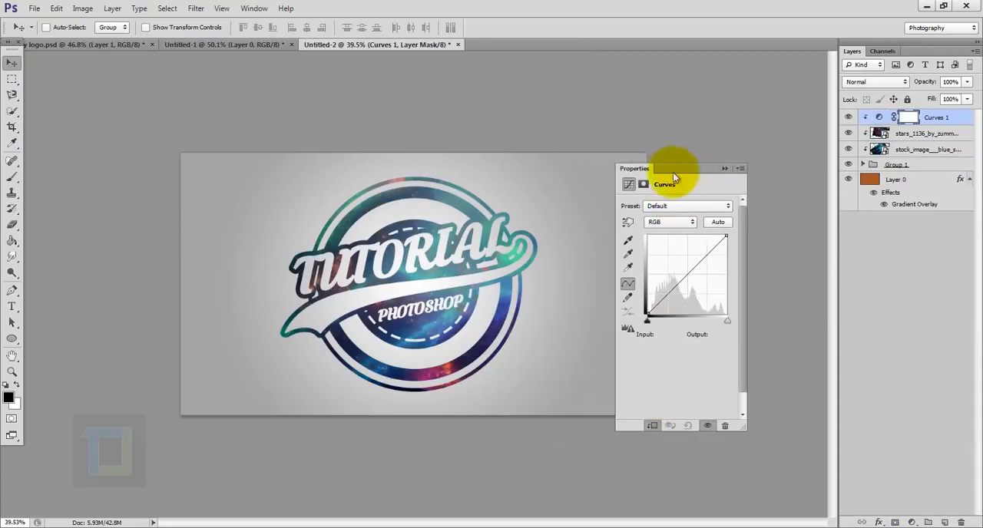
left_click_drag(688, 271, 683, 271)
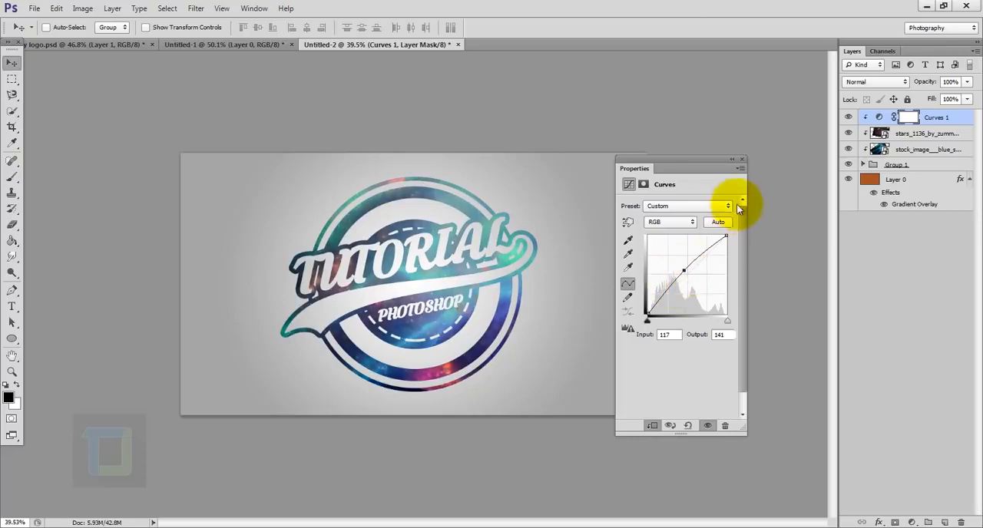
left_click(742, 160)
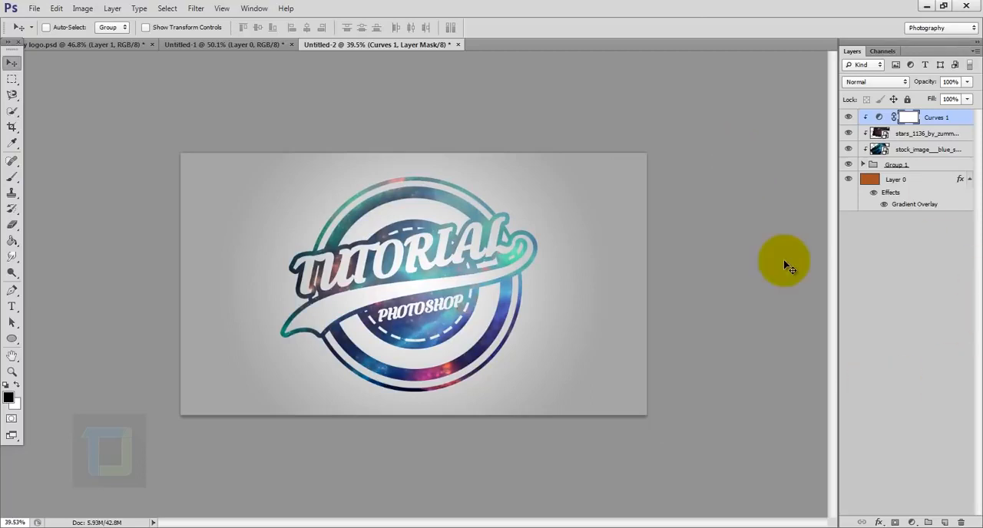
- Add a Vibrance adjustment clipped to the logo with vibrance at +100, and compare the logo with and without it
left_click(912, 522)
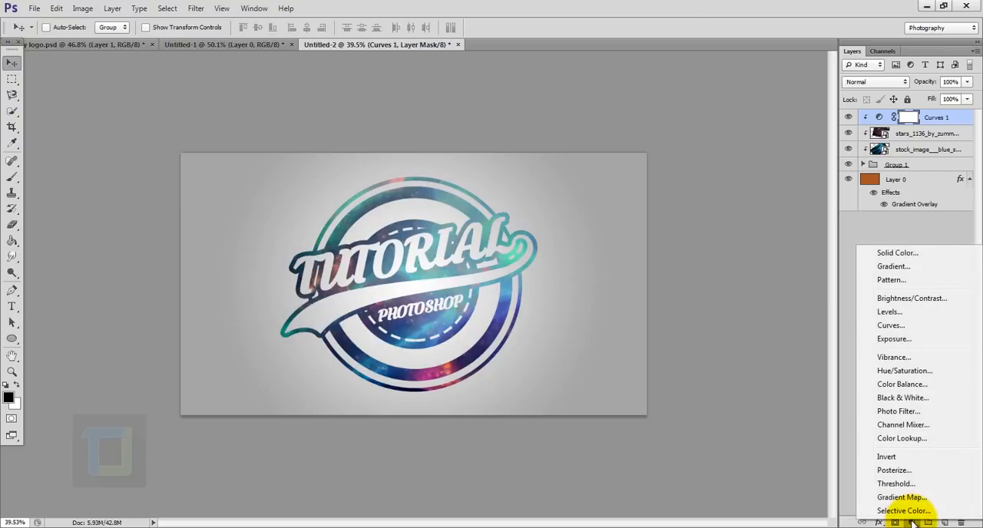
left_click(868, 356)
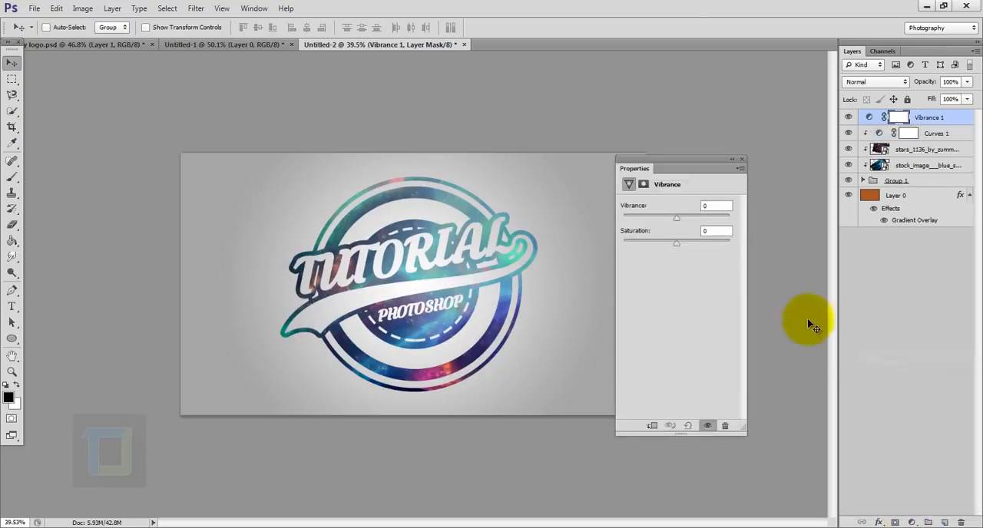
left_click(652, 427)
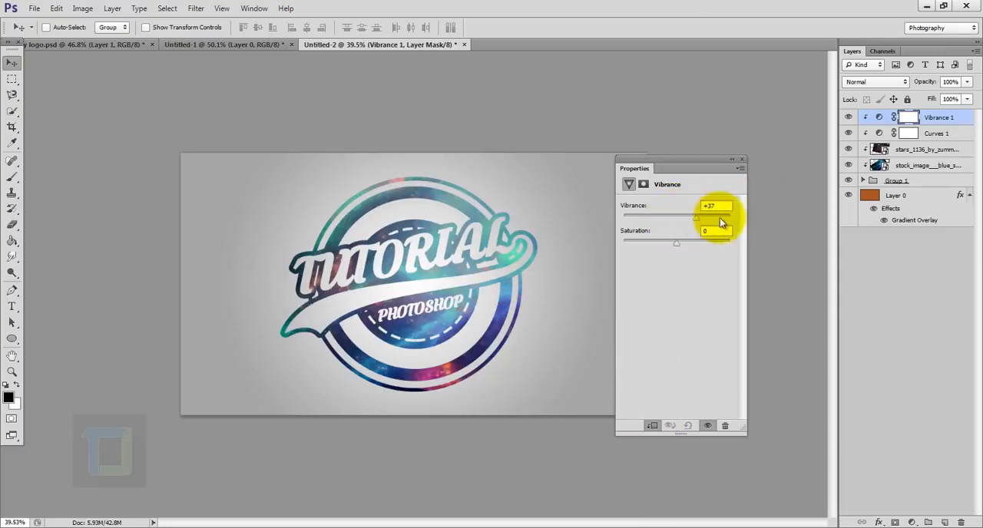
left_click_drag(720, 218, 783, 223)
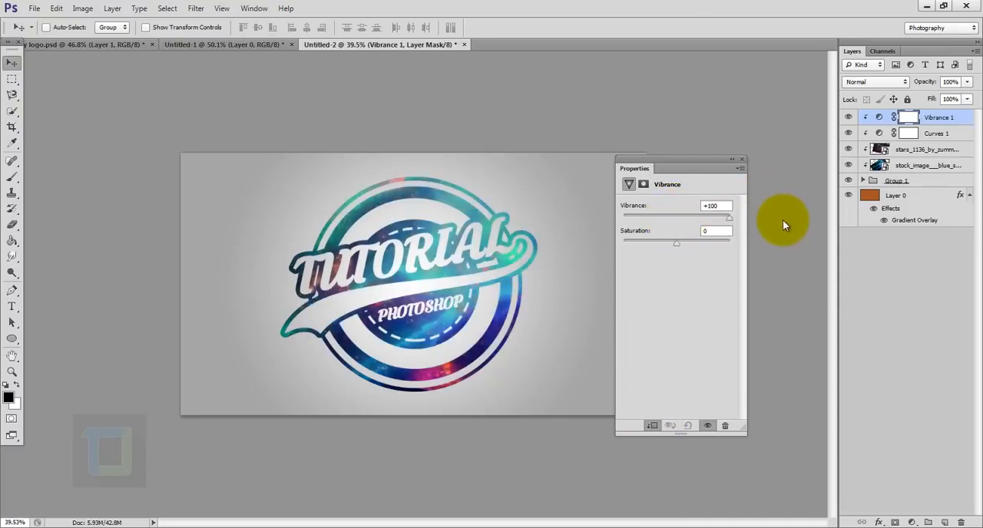
left_click(742, 159)
left_click(848, 116)
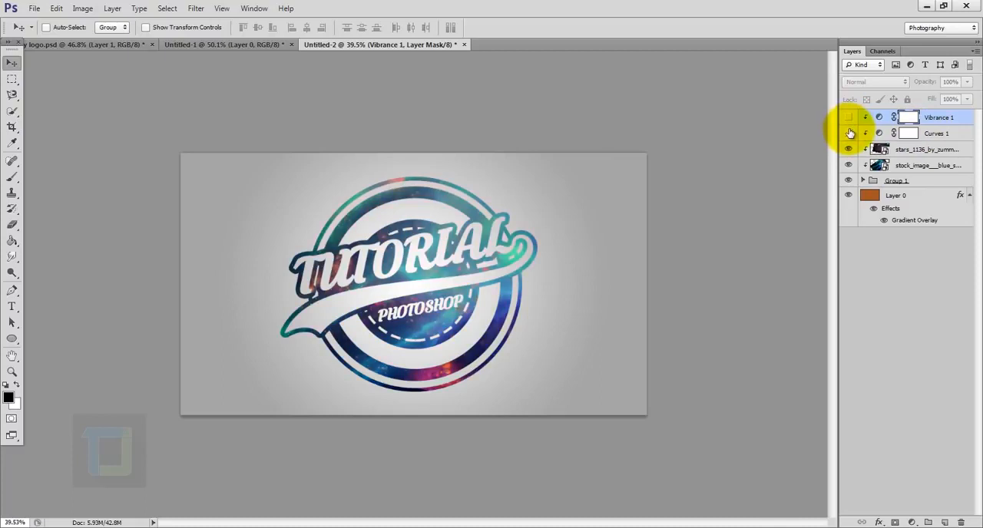
left_click(849, 118)
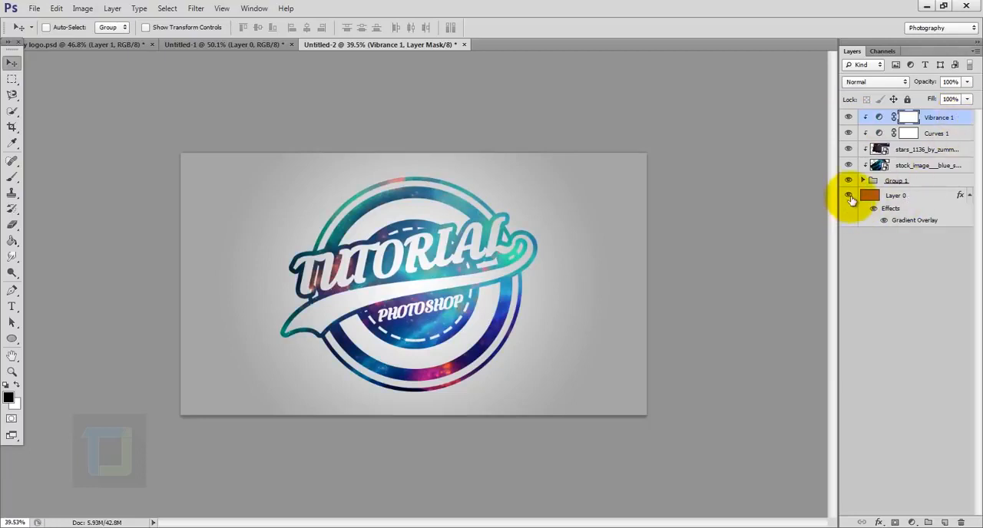
- Hide the background layer, Layer 0, and save the transparent logo as "tutorial logo.png" with Smallest / Slow compression and no interlacing
left_click(849, 196)
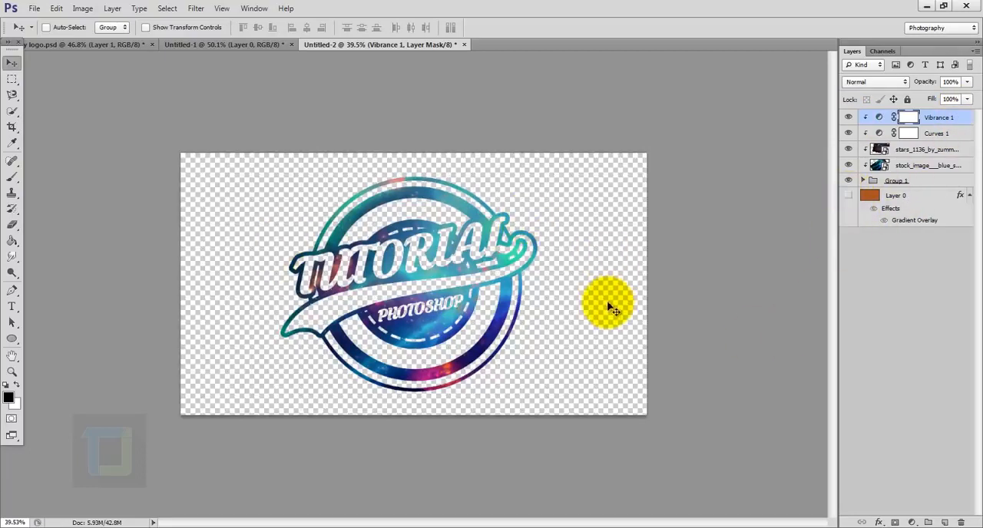
left_click(33, 9)
left_click(48, 153)
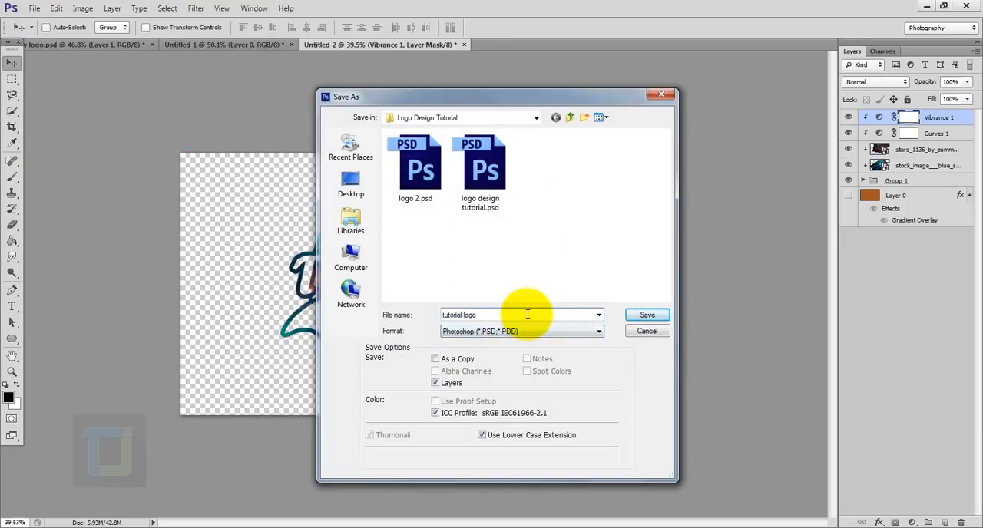
left_click(548, 332)
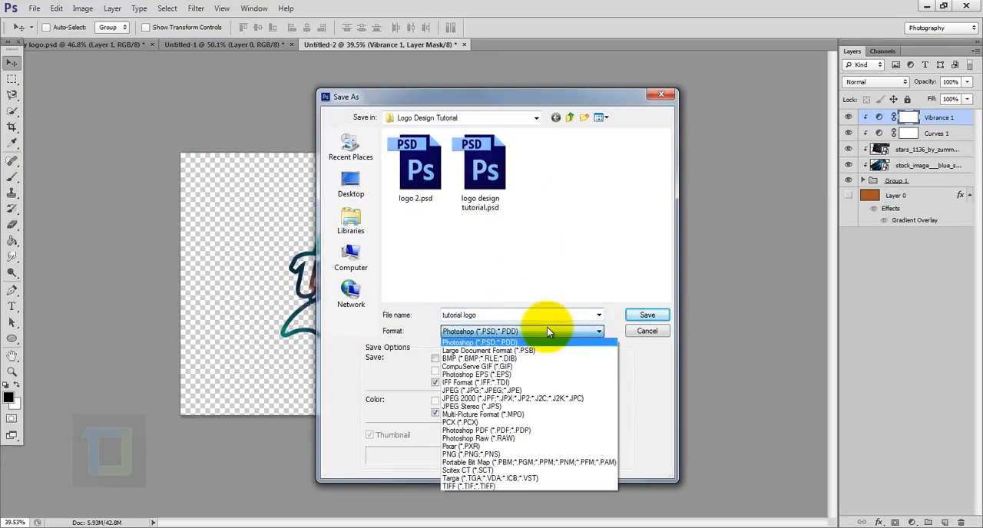
left_click(482, 454)
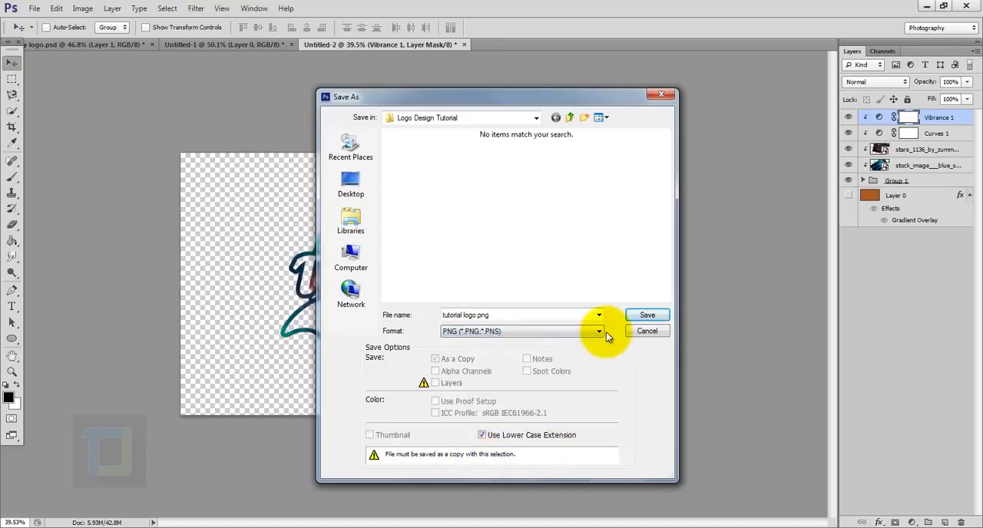
left_click(644, 315)
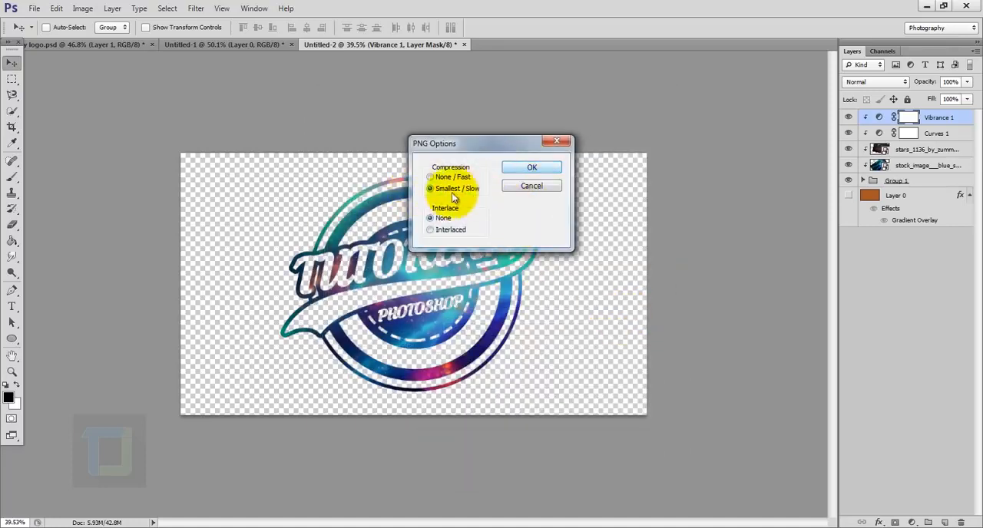
left_click(525, 169)
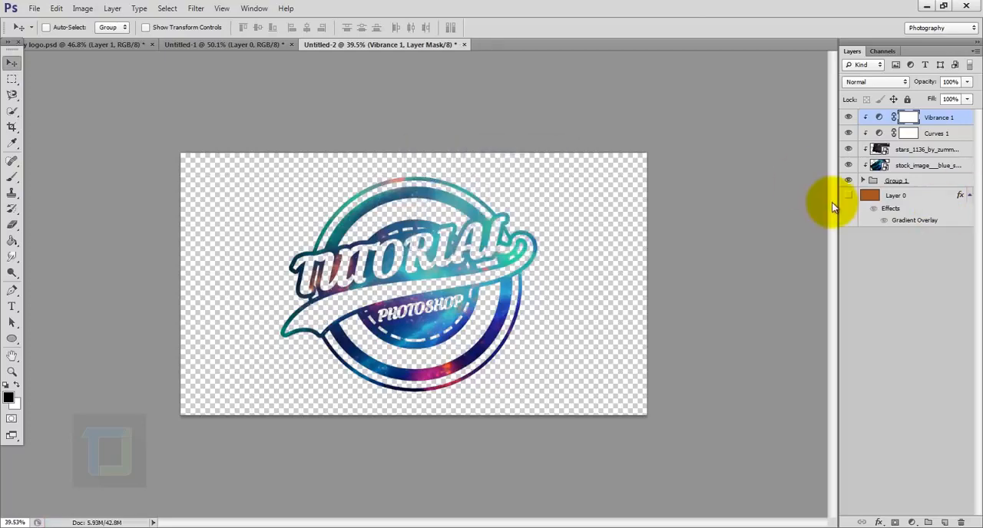
- Open the photo "pexels-photo-198747.jpeg" from the Logo Design Tutorial folder
left_click(33, 8)
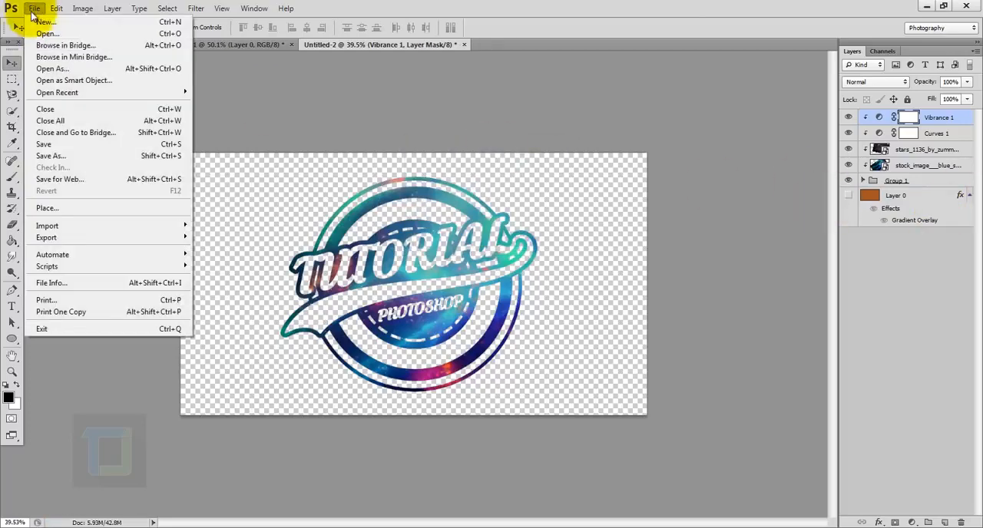
left_click(42, 33)
left_click(547, 265)
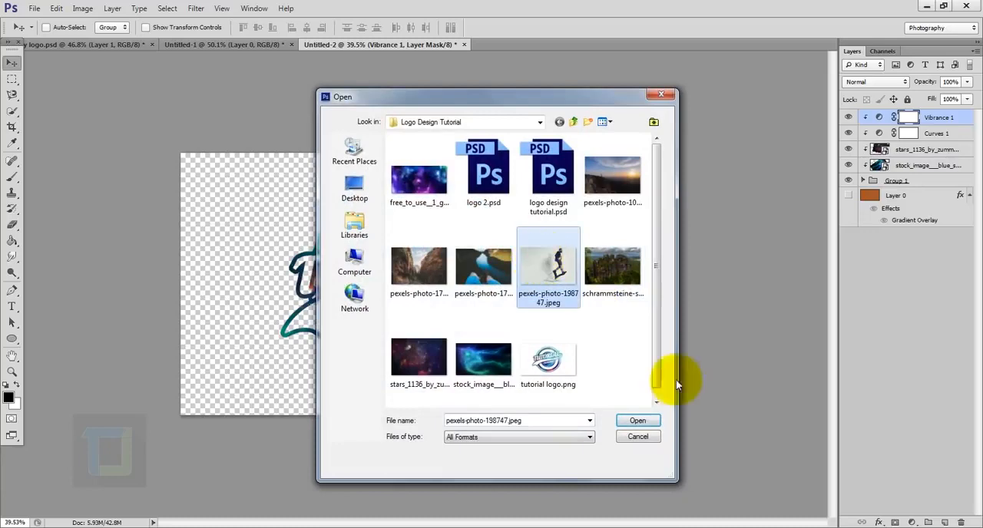
left_click(635, 422)
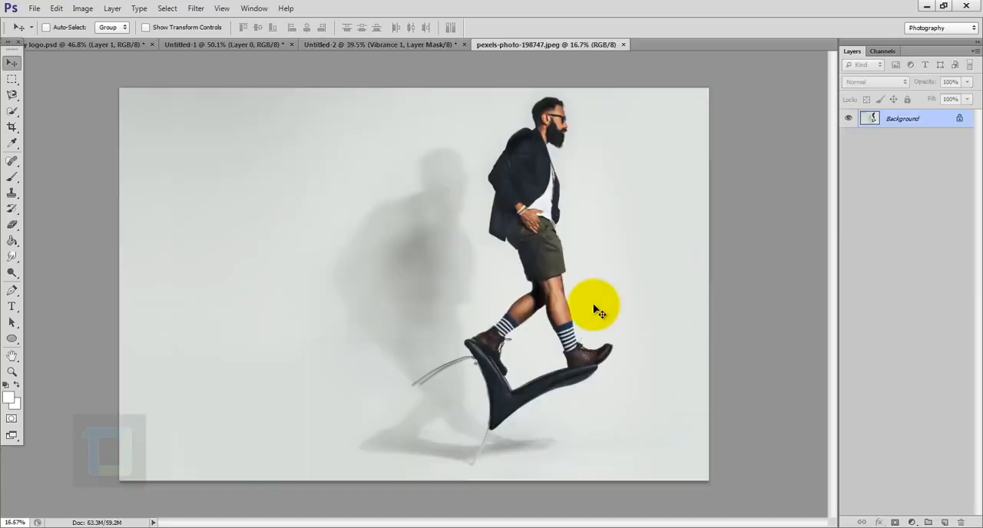
- Place "tutorial logo.png" into the photo of the walking man
left_click(34, 9)
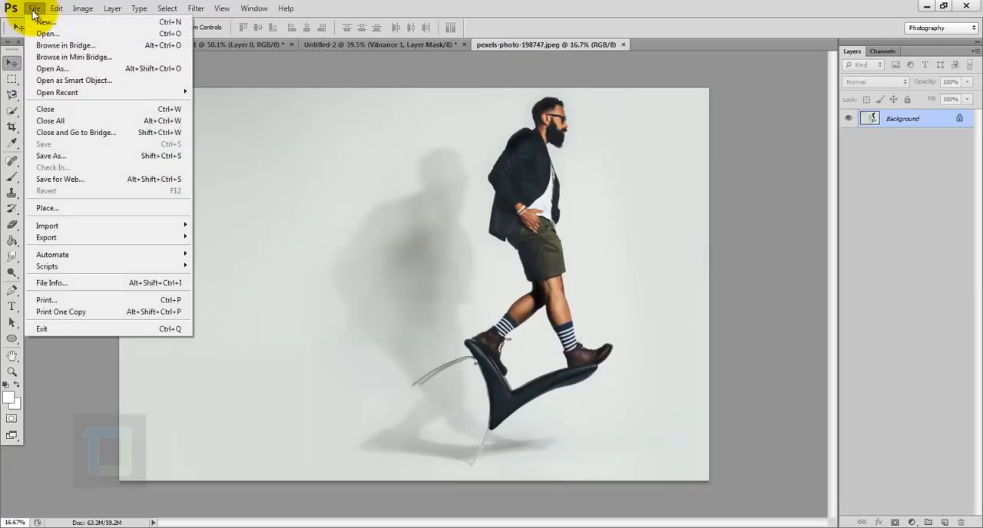
left_click(57, 206)
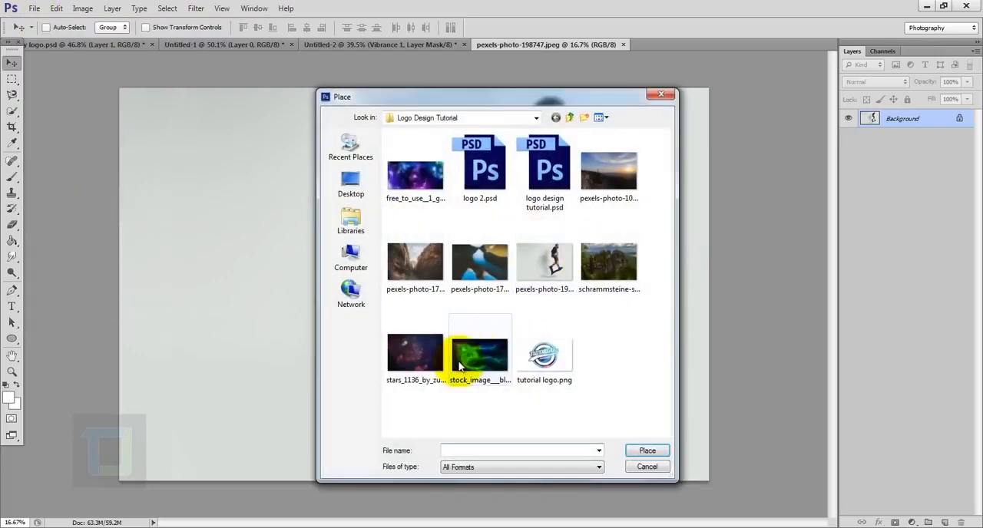
left_click(534, 376)
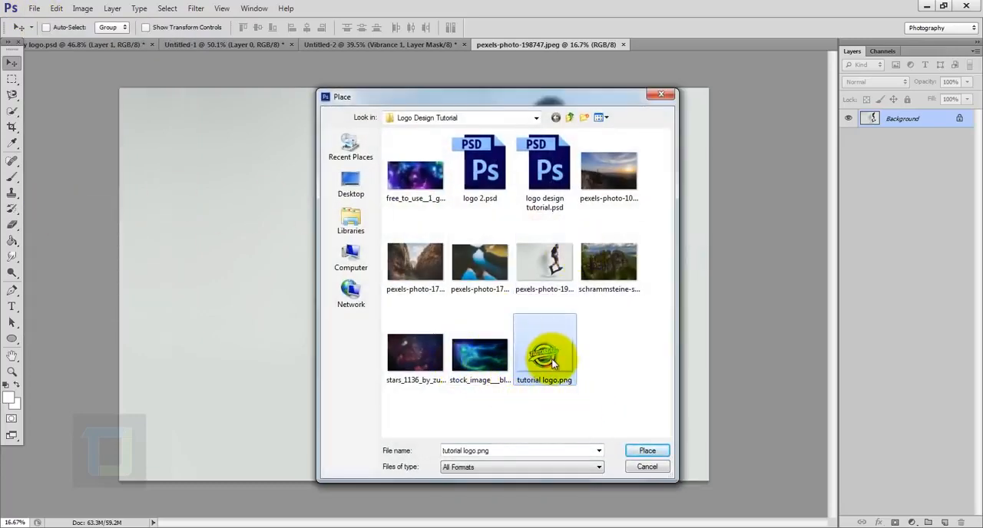
left_click(648, 452)
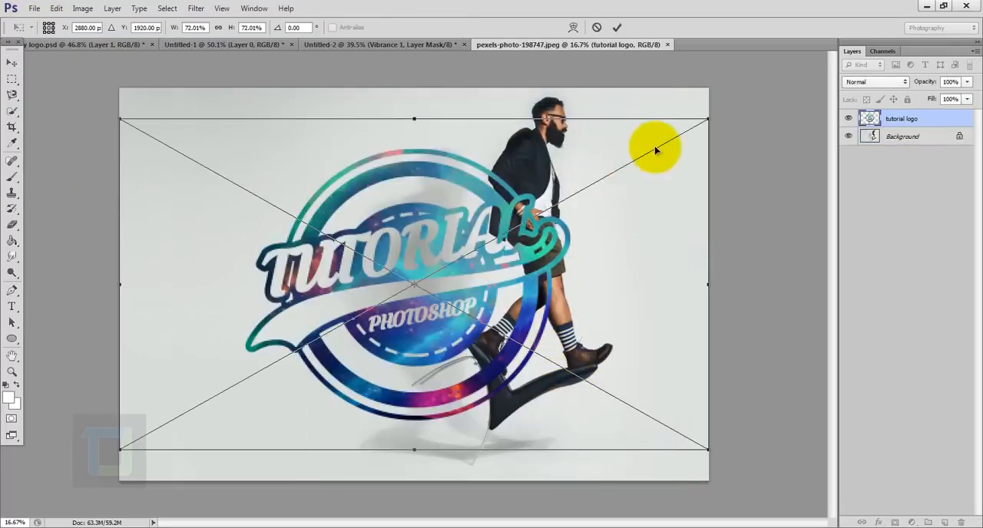
- Scale the placed logo to about 17.4%, move it slightly in from the photo's lower-left corner and commit the placement
left_click_drag(709, 118, 248, 350)
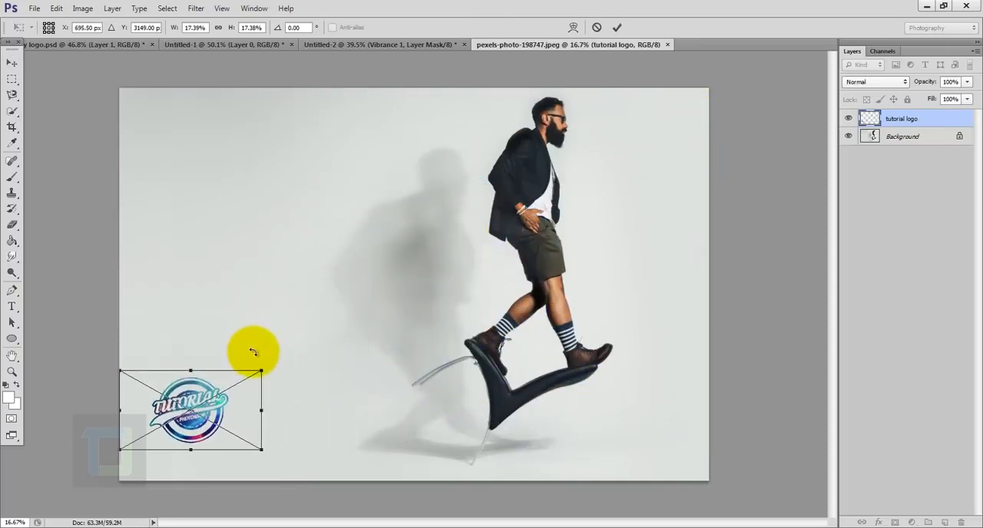
left_click_drag(248, 421, 258, 395)
left_click(617, 26)
scroll(629, 261, "down", 5)
scroll(431, 360, "up", 2)
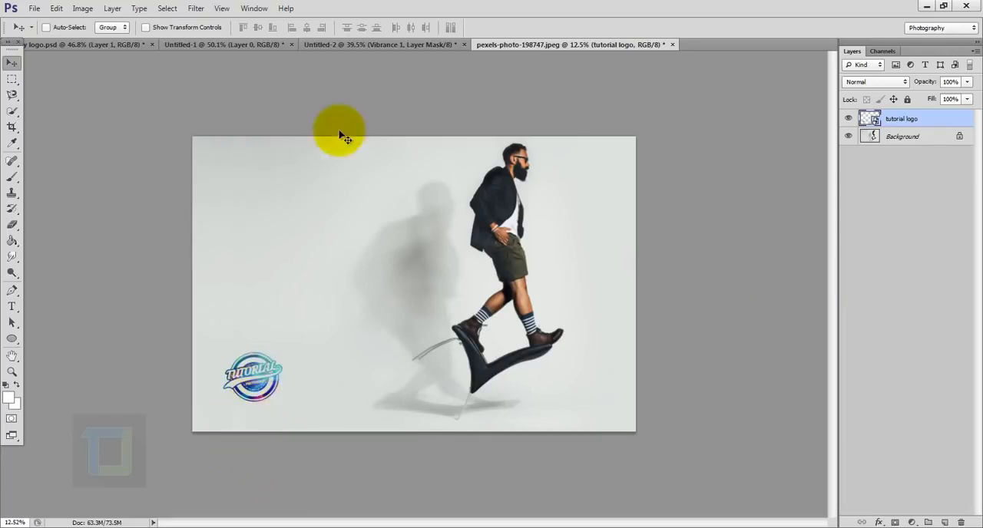
- Switch back to the logo document Untitled-2 and show its background layer, Layer 0, again
left_click(362, 46)
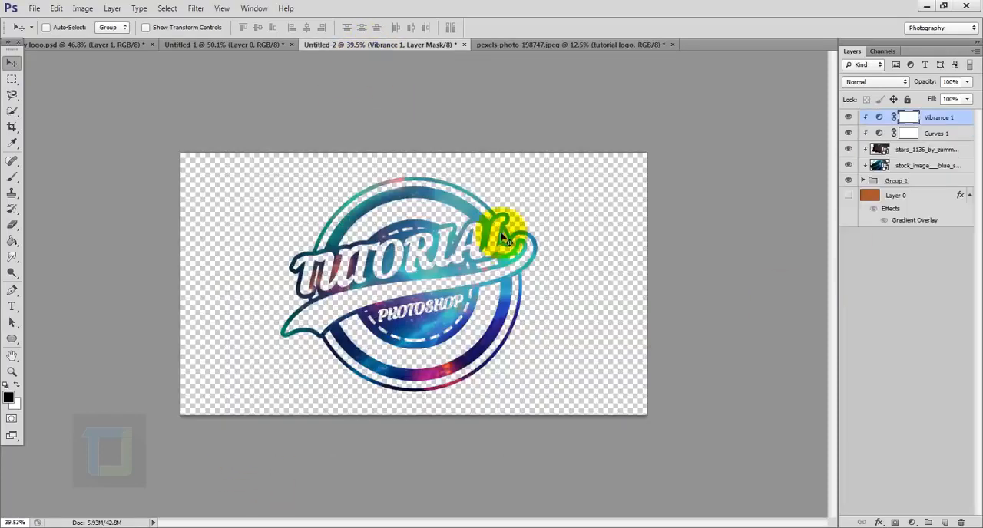
left_click(848, 195)
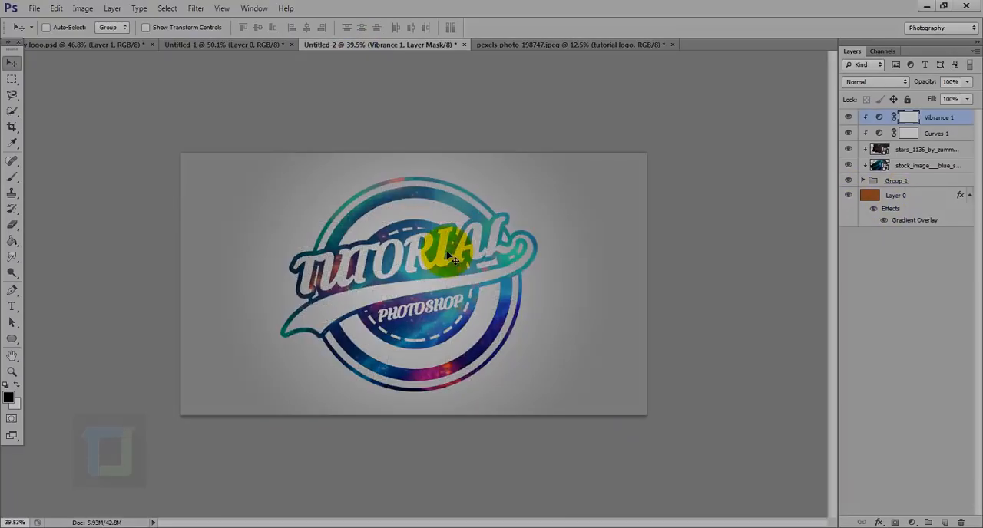